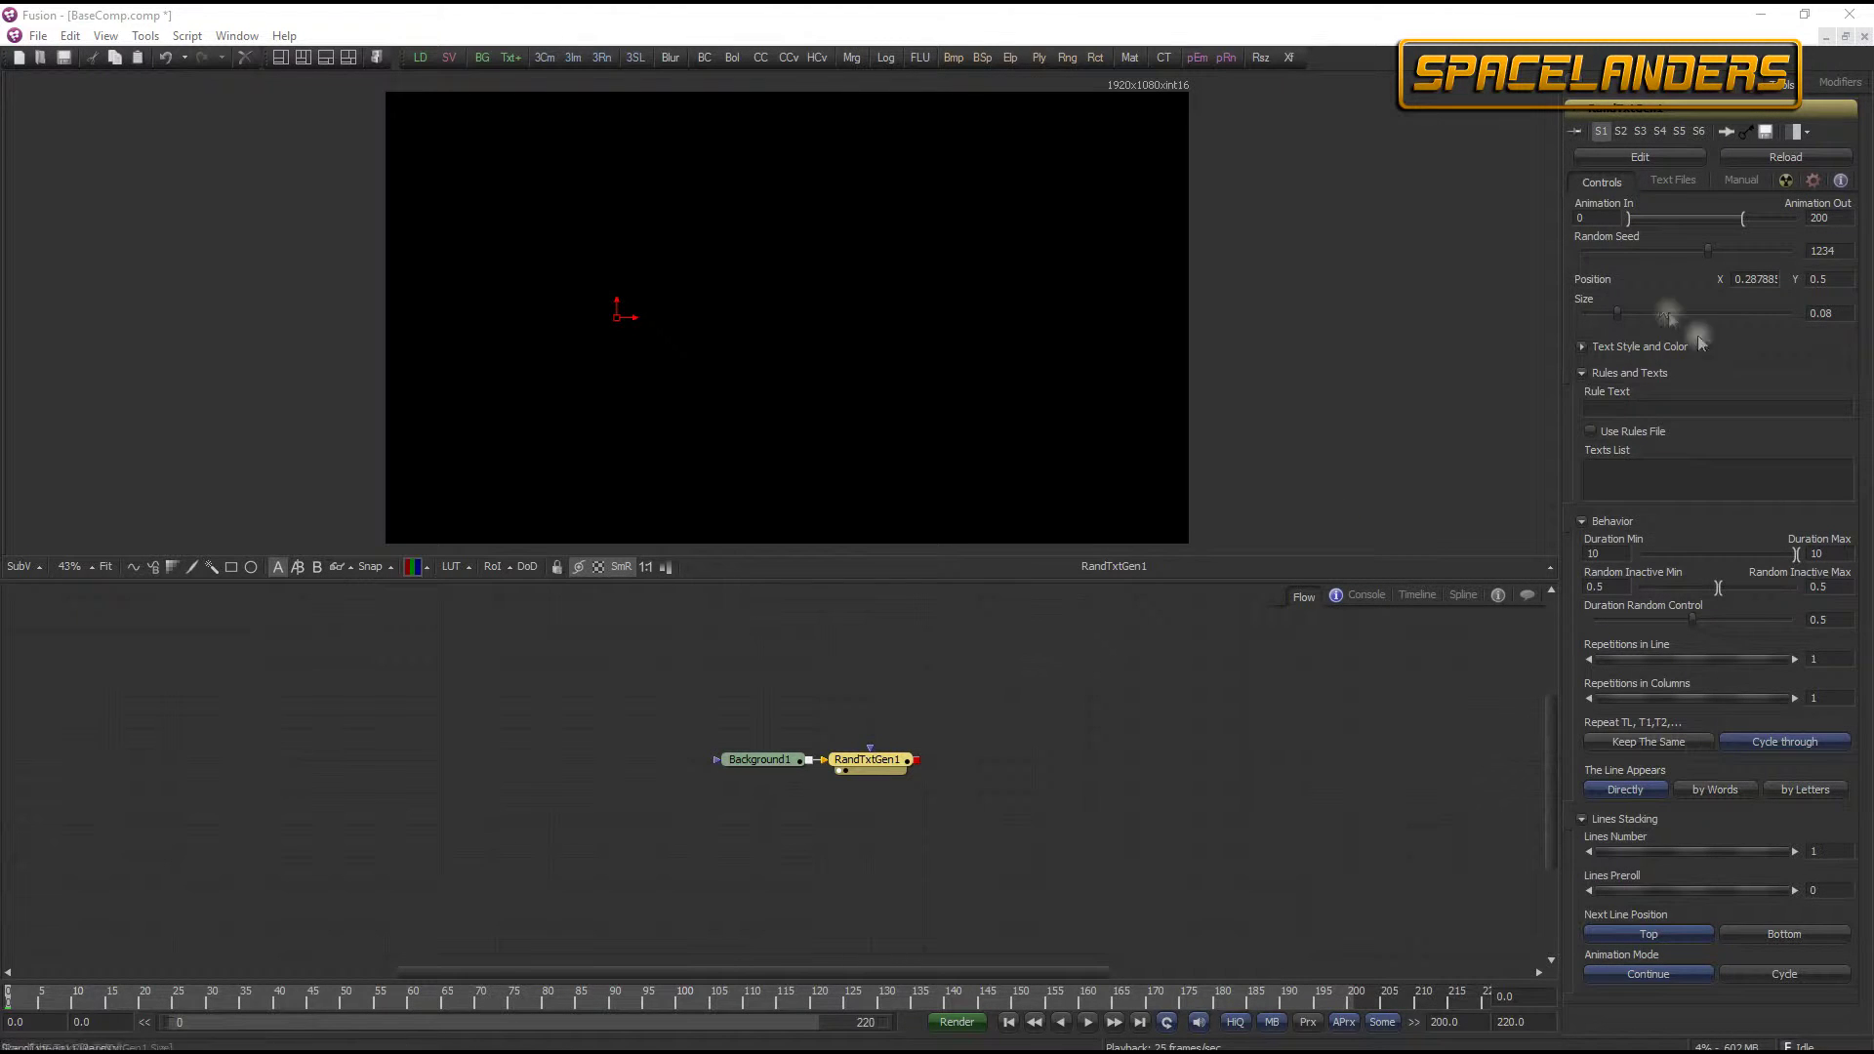
- Review the Random Text Generator's text file list and its manual, and return to the main controls
{"action": "left_click", "coordinate": [1674, 183]}
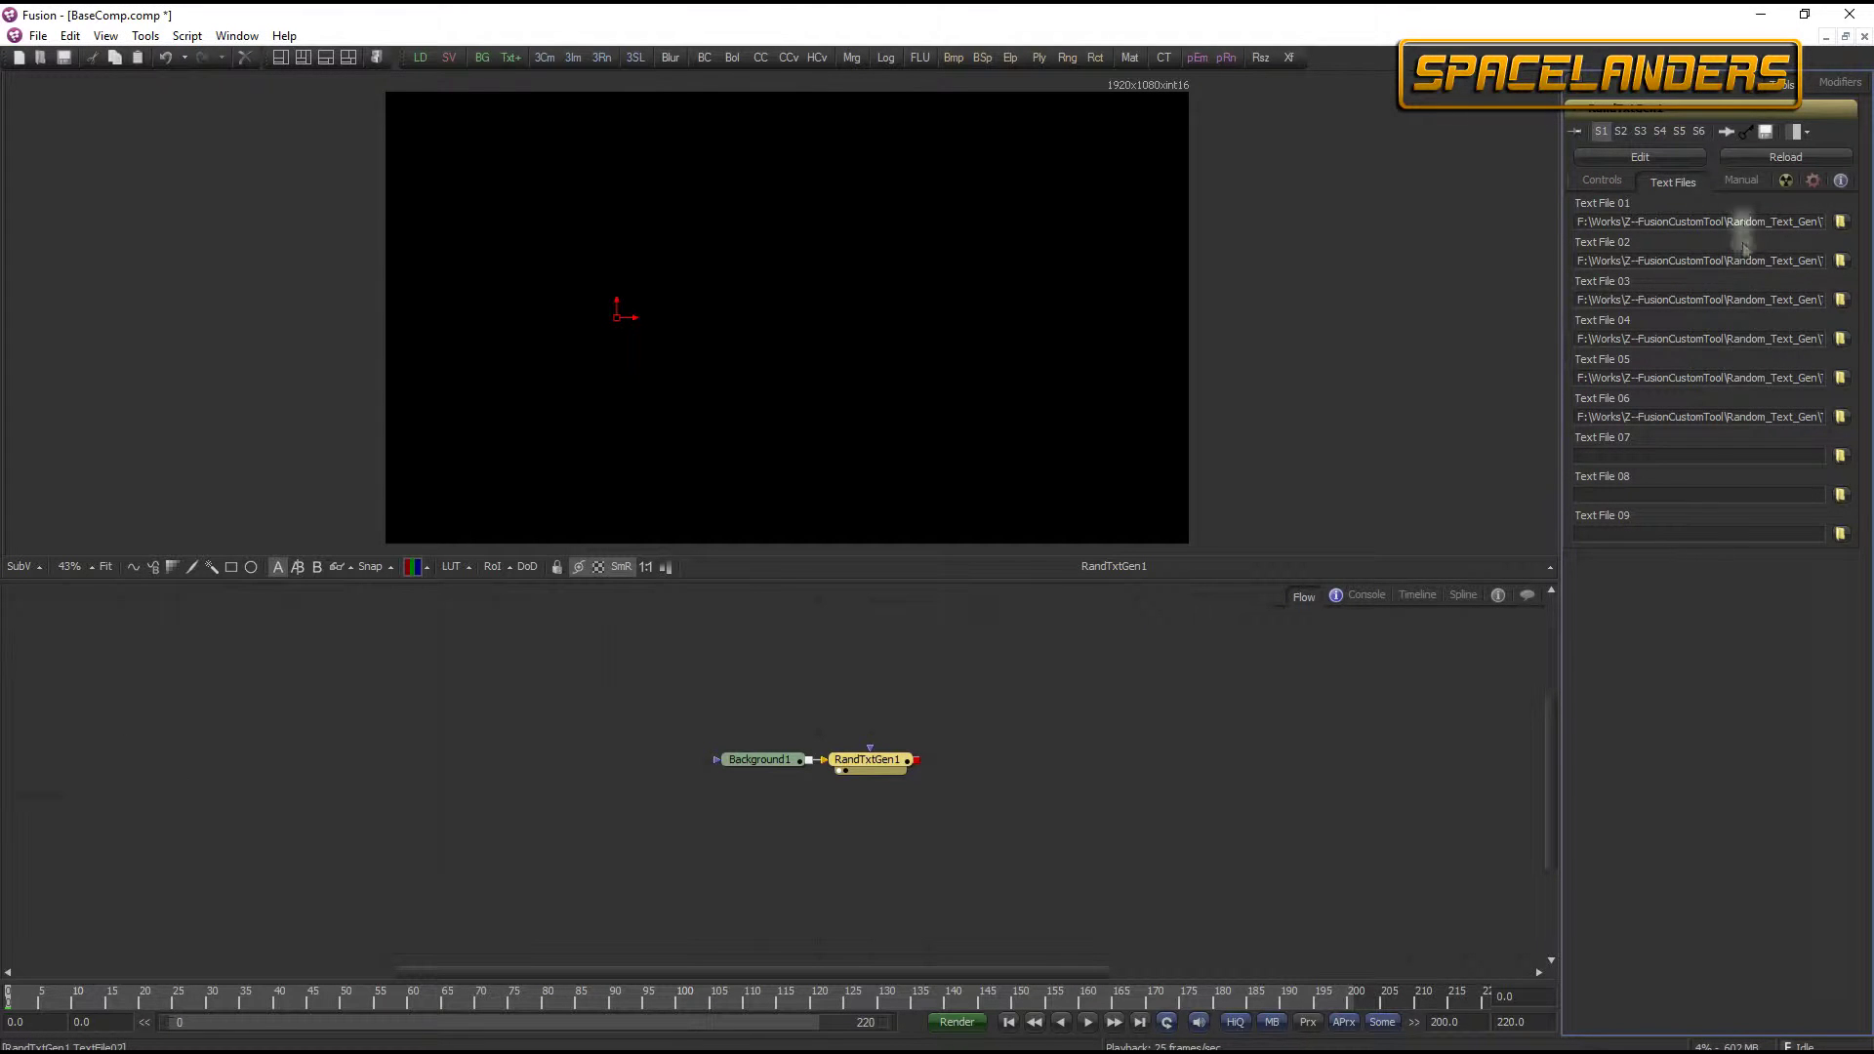
{"action": "left_click", "coordinate": [1732, 180]}
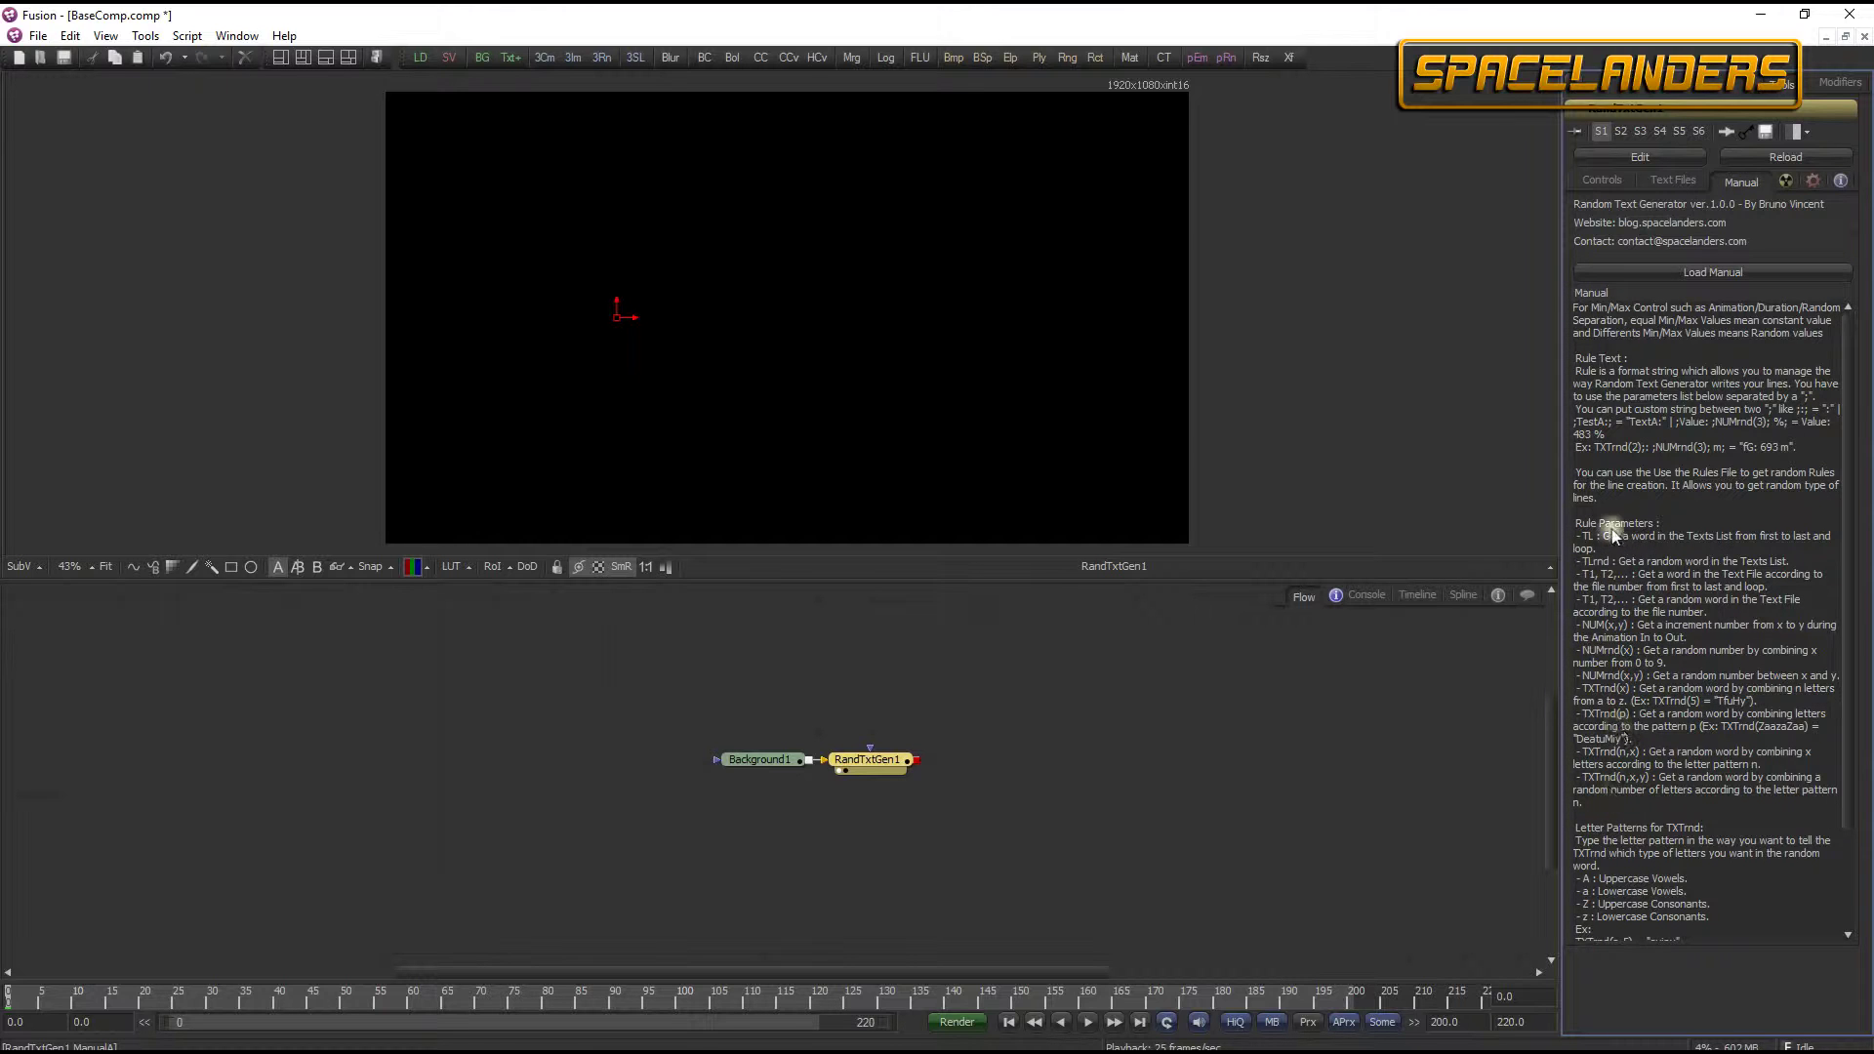
{"action": "left_click", "coordinate": [1604, 185]}
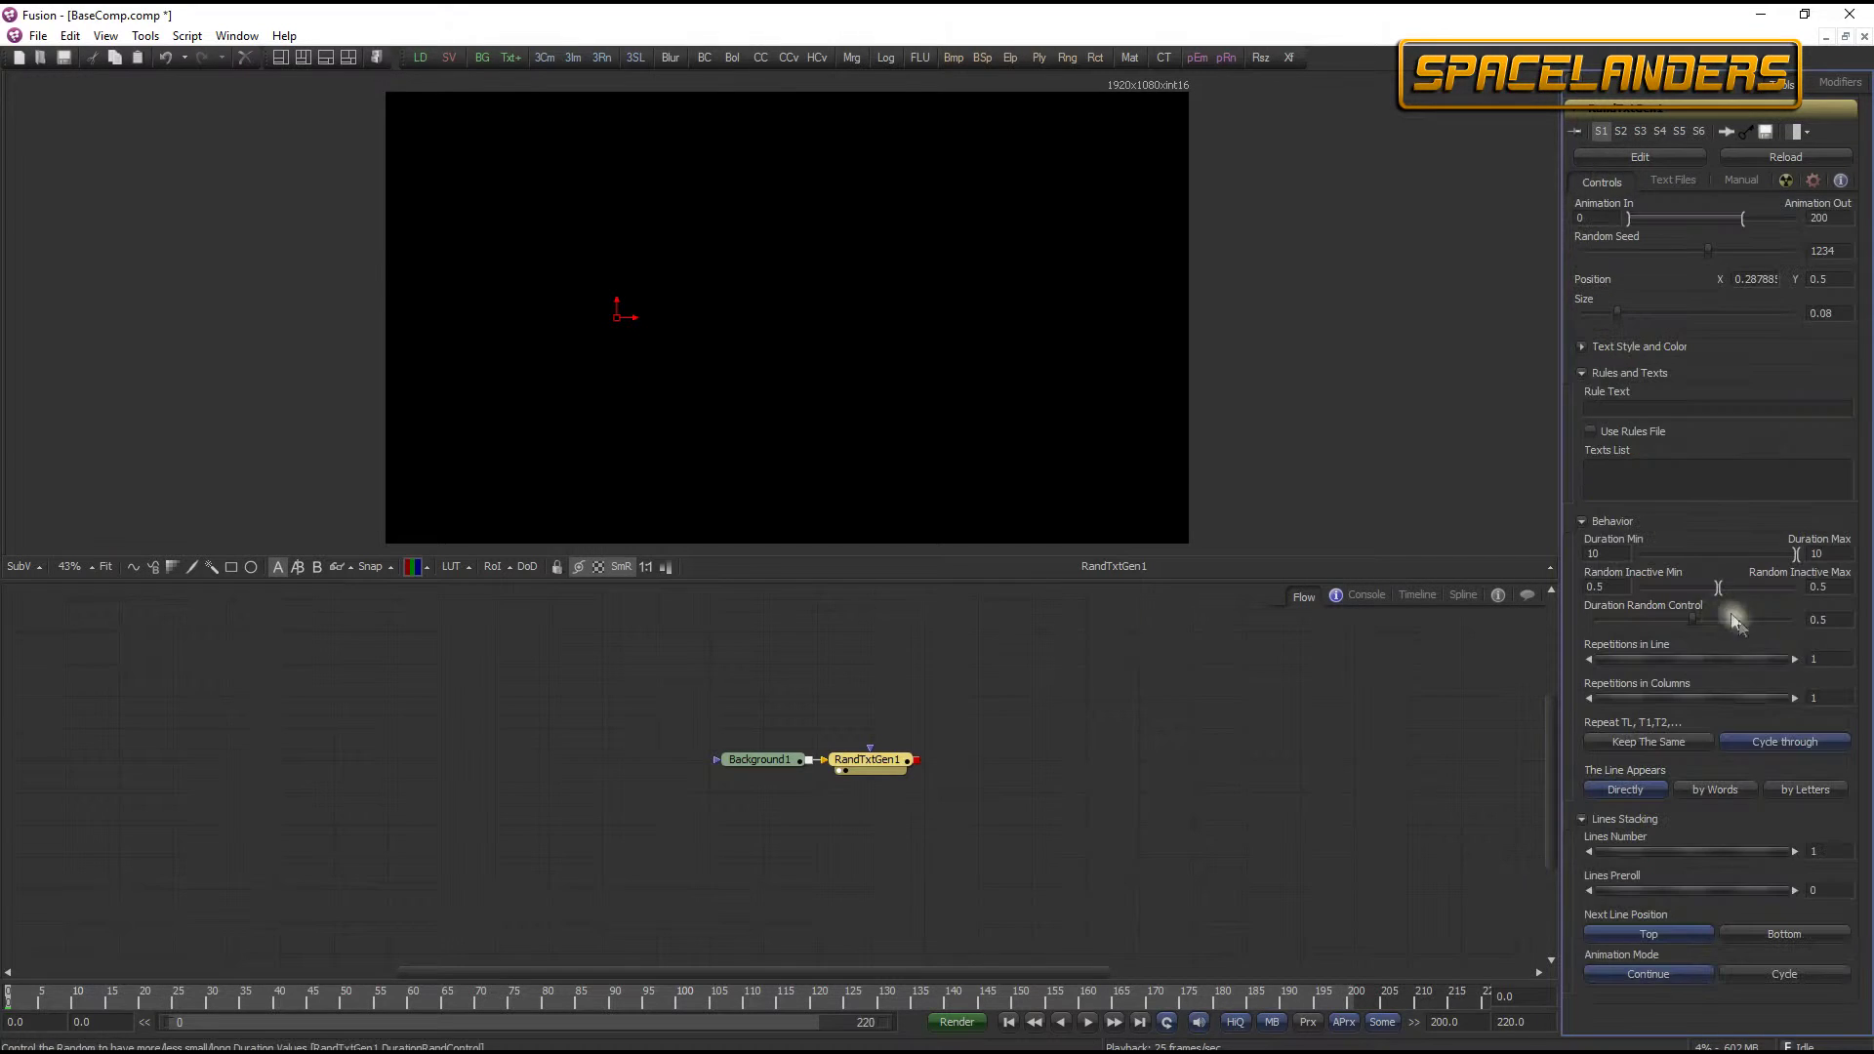
- Enter the rule text "X= ;NUMrnd(5)" to generate a five-digit random number after the X label
{"action": "left_click", "coordinate": [1678, 408]}
{"action": "type", "text": "X="}
{"action": "type", "text": ";"}
{"action": "type", "text": "NUMrnd()"}
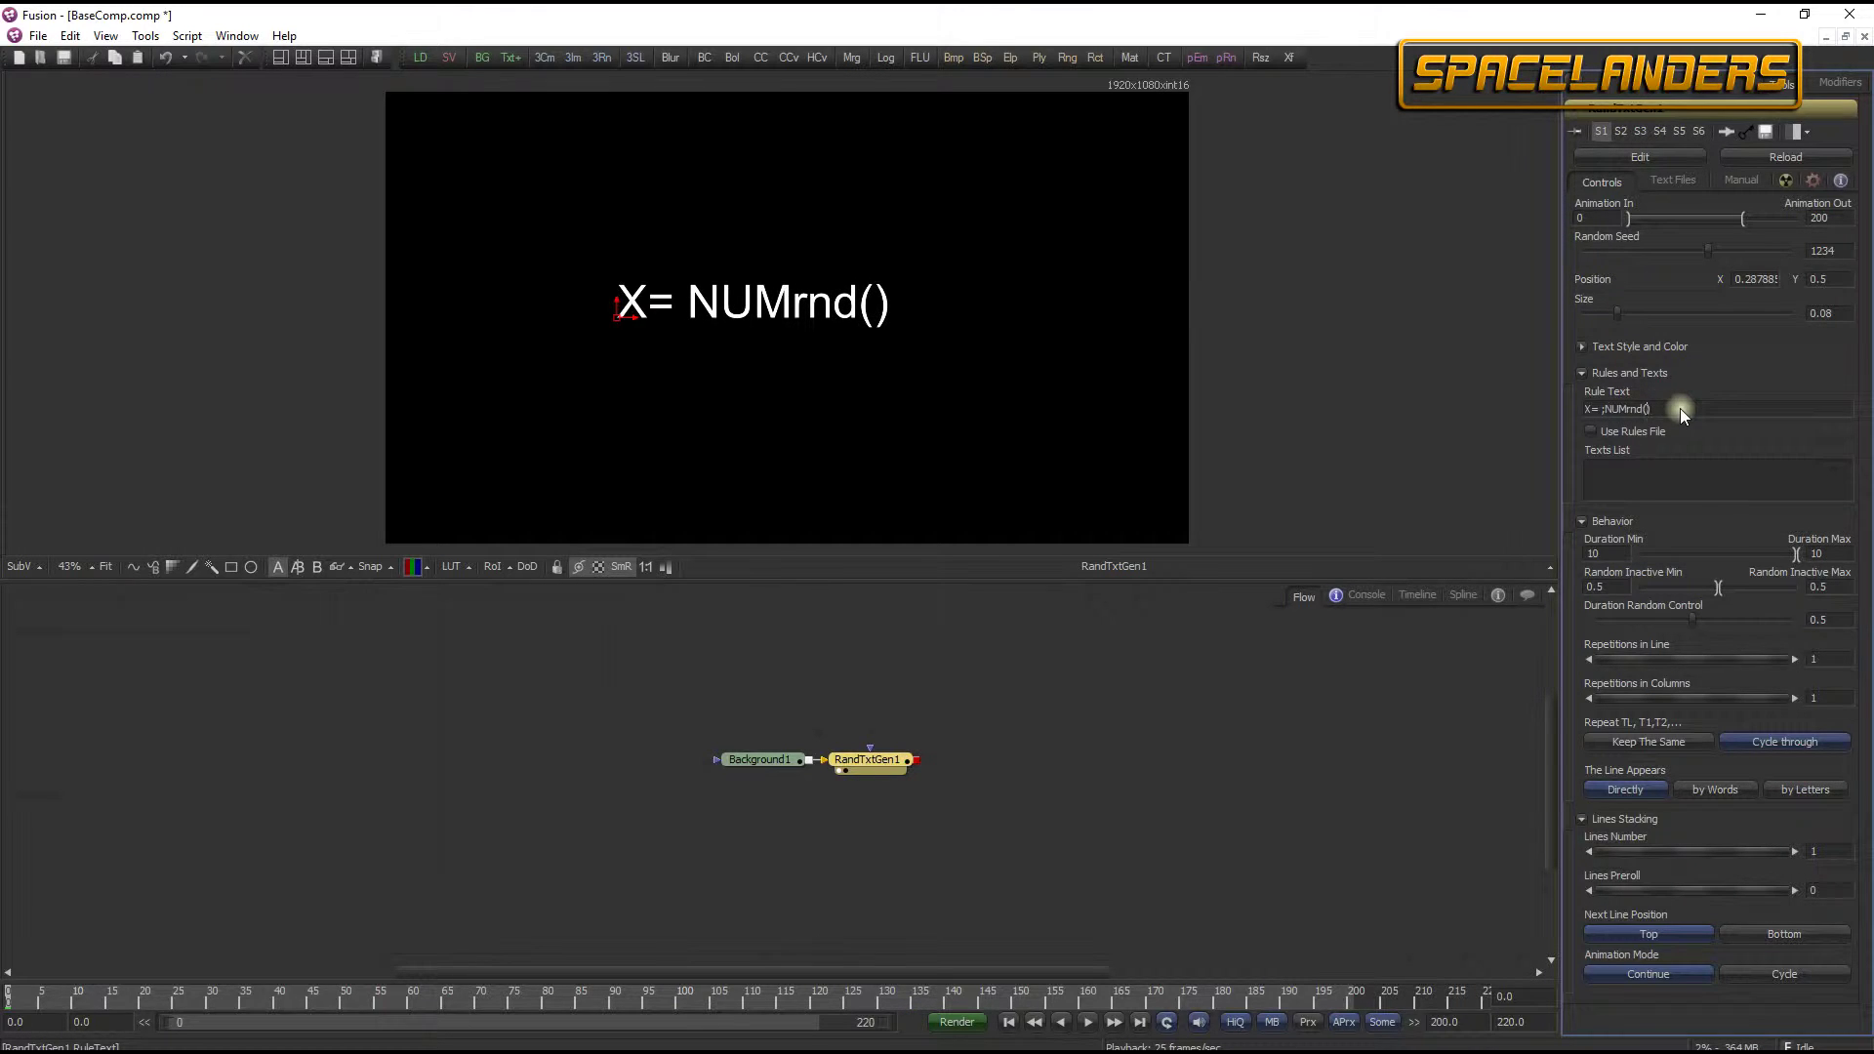
{"action": "key", "text": "Left"}
{"action": "type", "text": "5"}
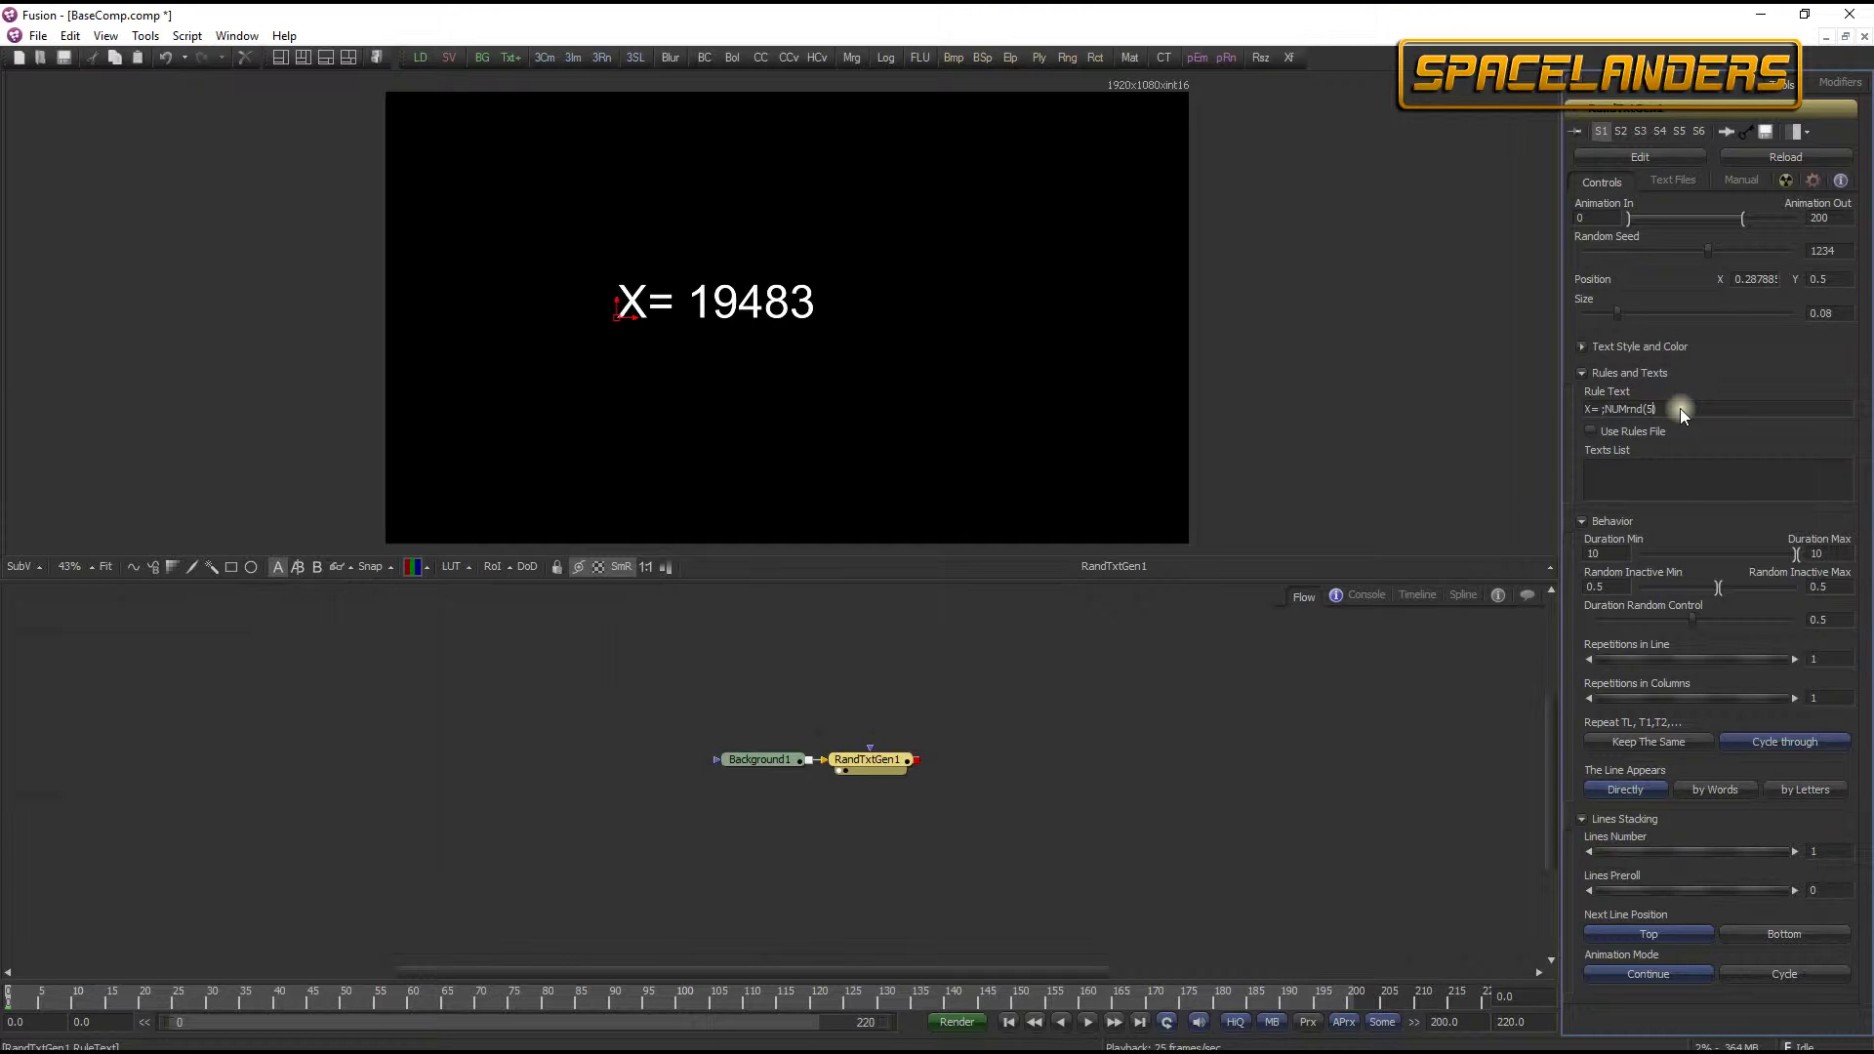
- Change the rule's number part to "NUMrnd(2);.;NUMrnd(3)" for a random decimal value and play the animation as a preview
{"action": "key", "text": "BackSpace"}
{"action": "type", "text": "2"}
{"action": "type", "text": ";.;NUMrnd()"}
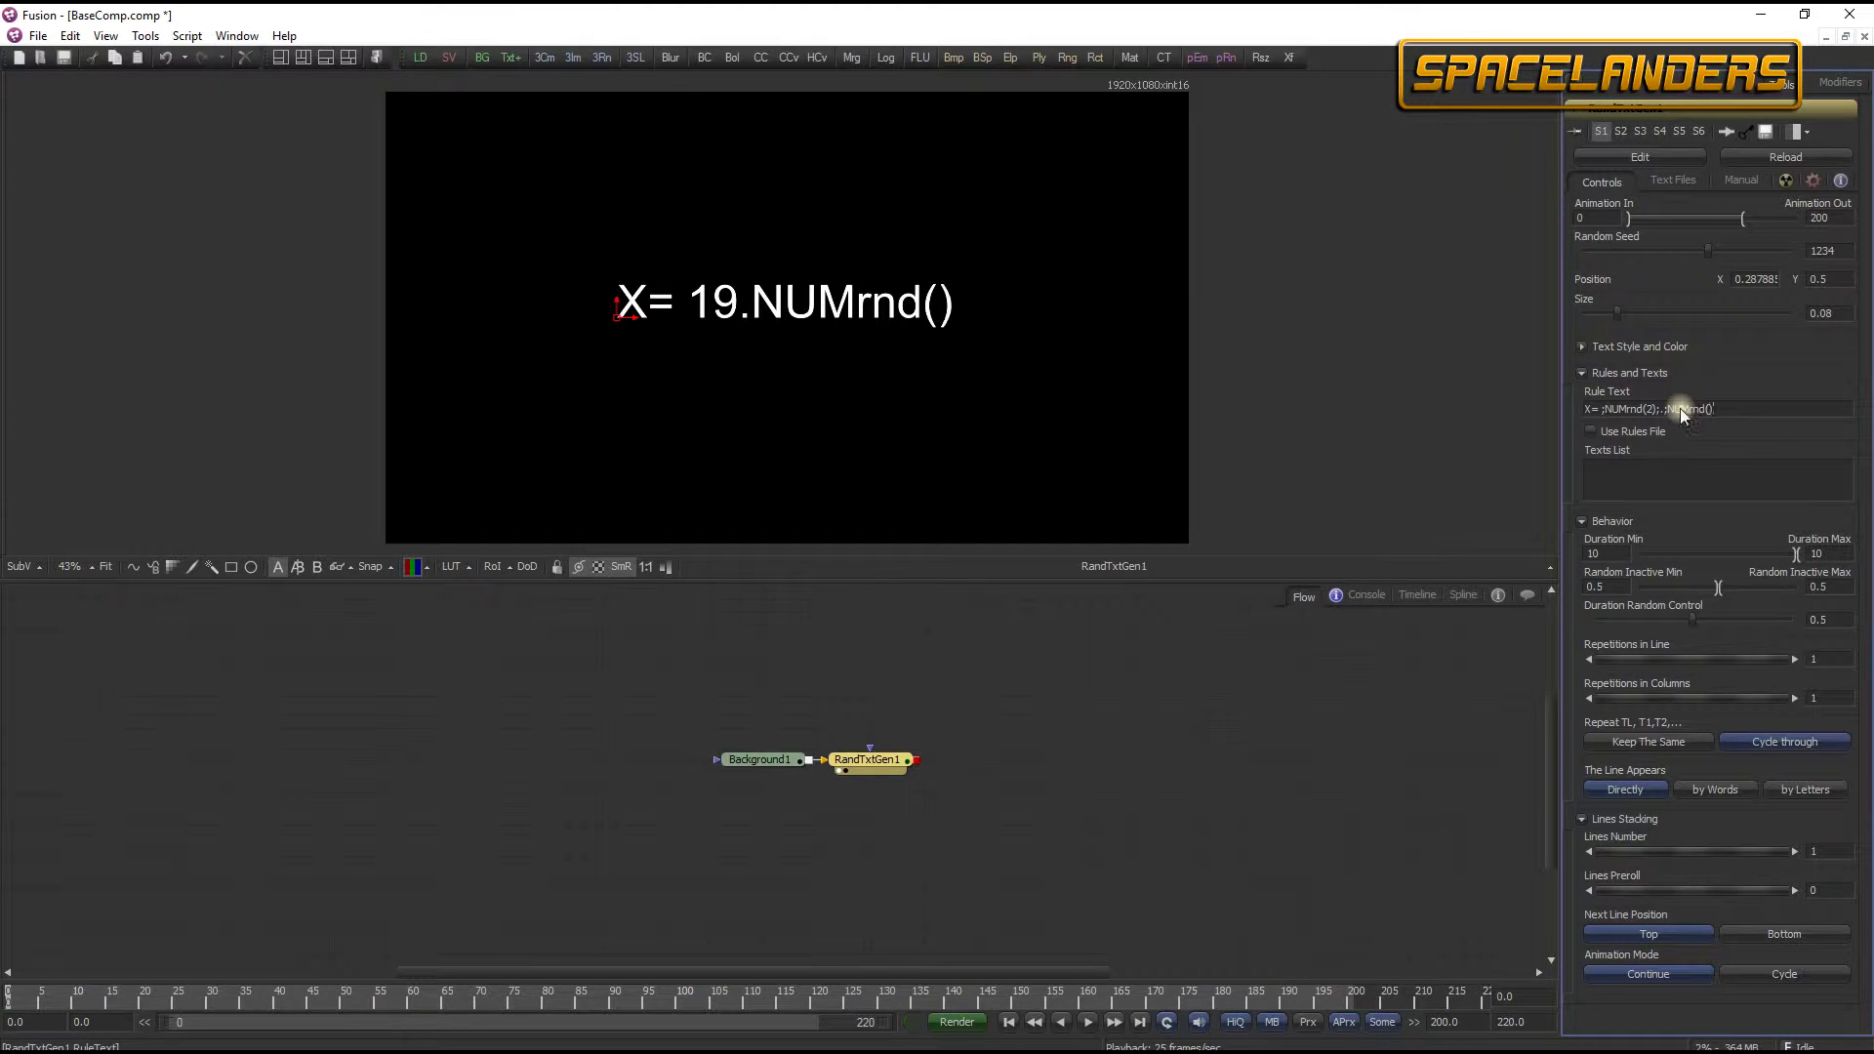
{"action": "type", "text": "3"}
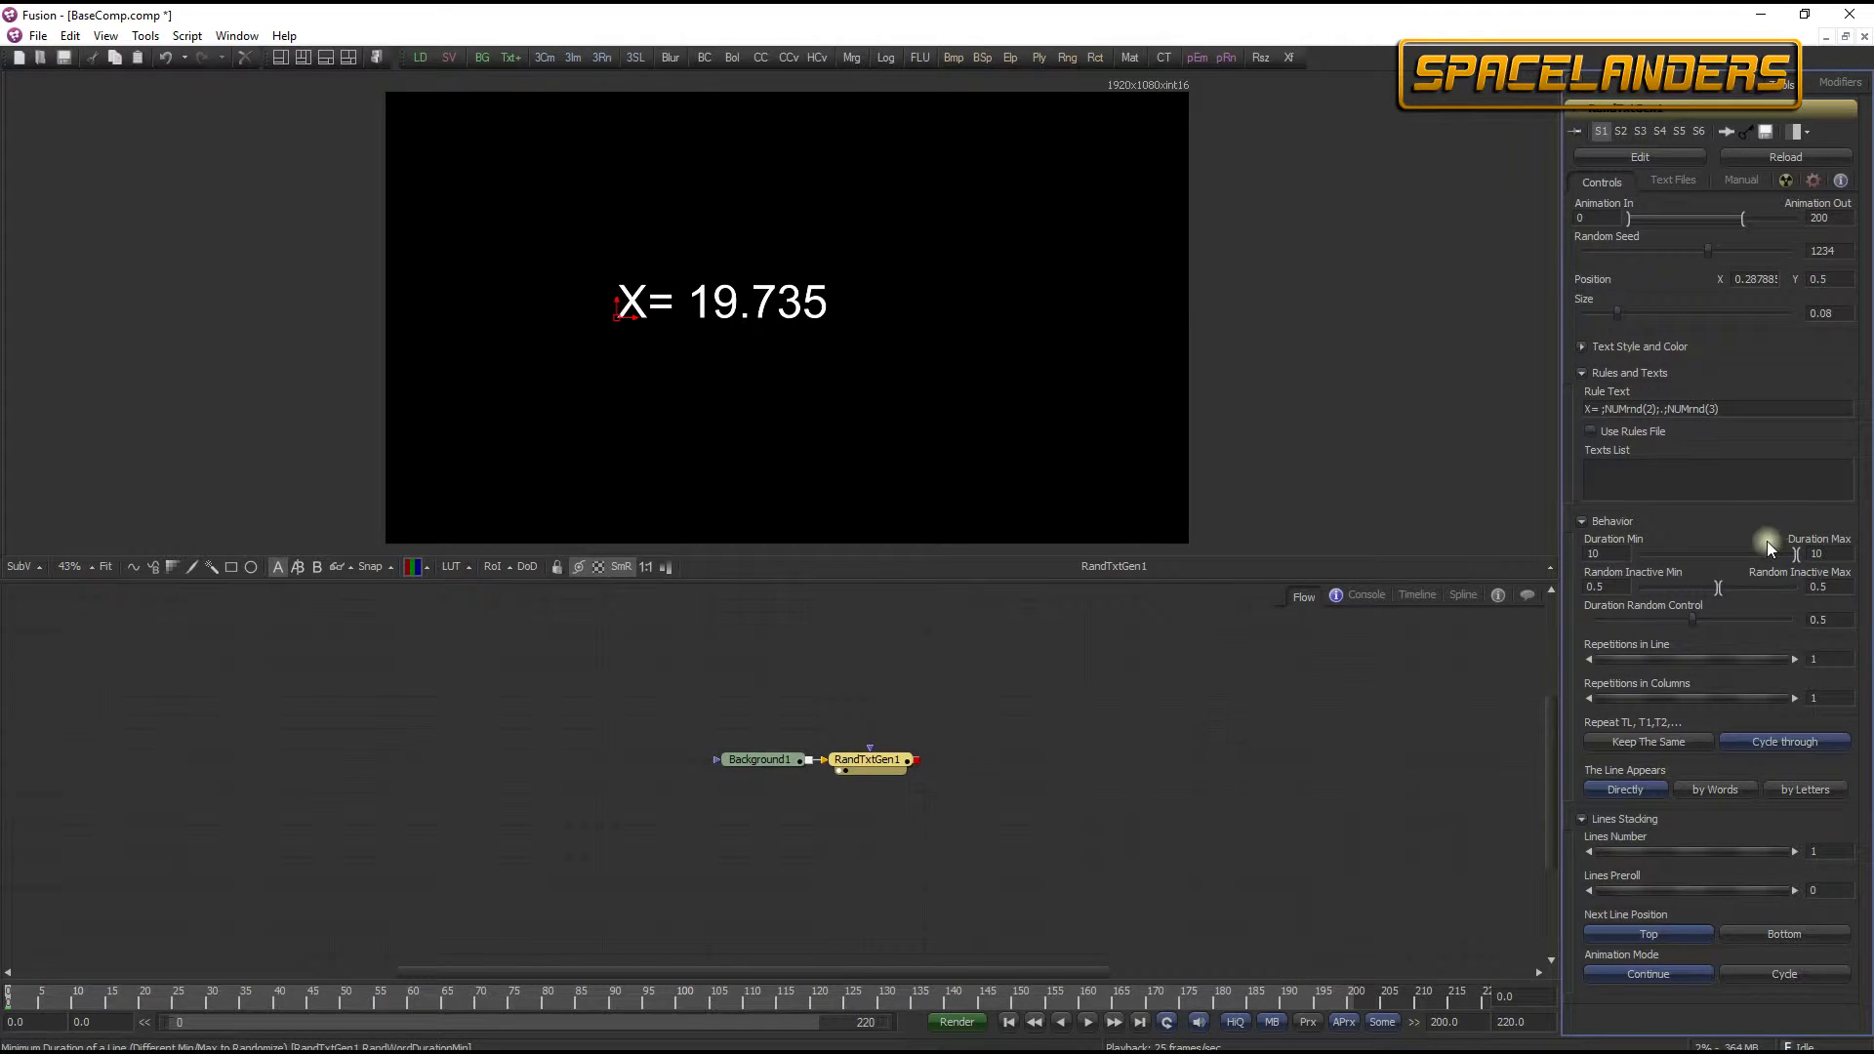
{"action": "left_click", "coordinate": [1088, 1022]}
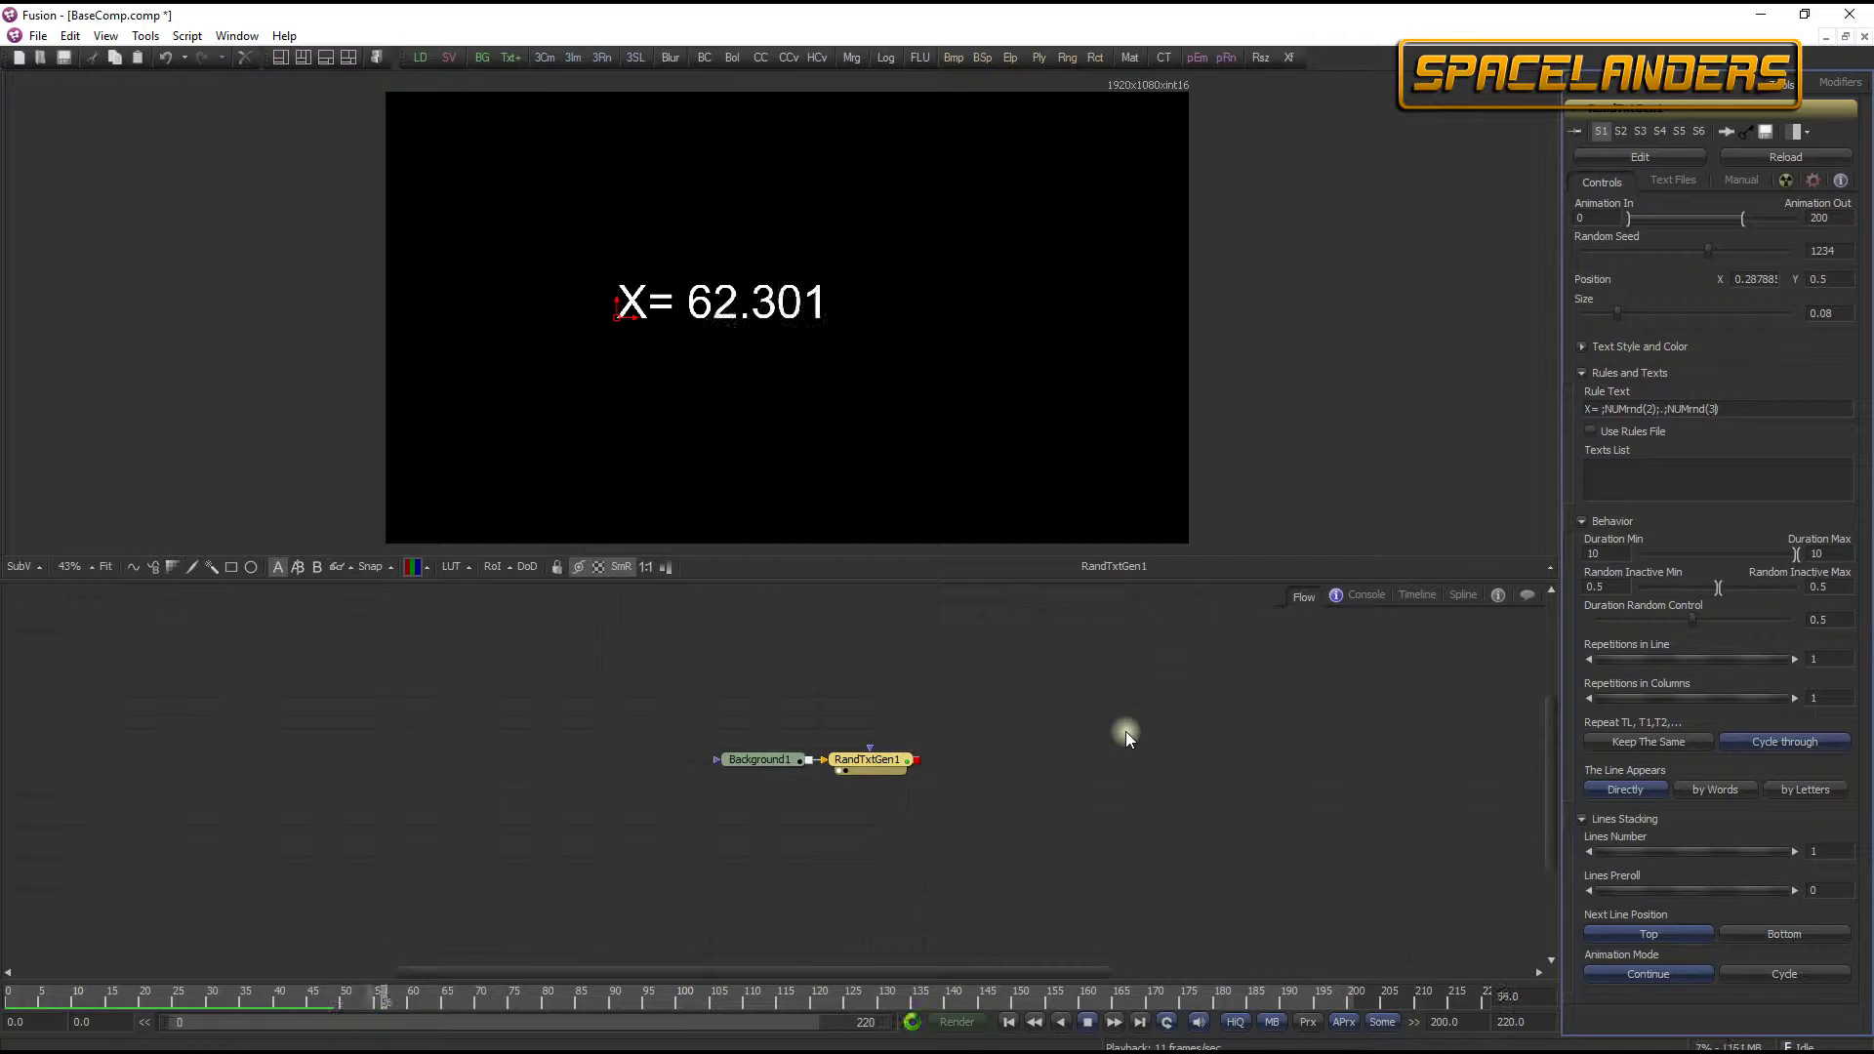
{"action": "left_click", "coordinate": [1089, 1024]}
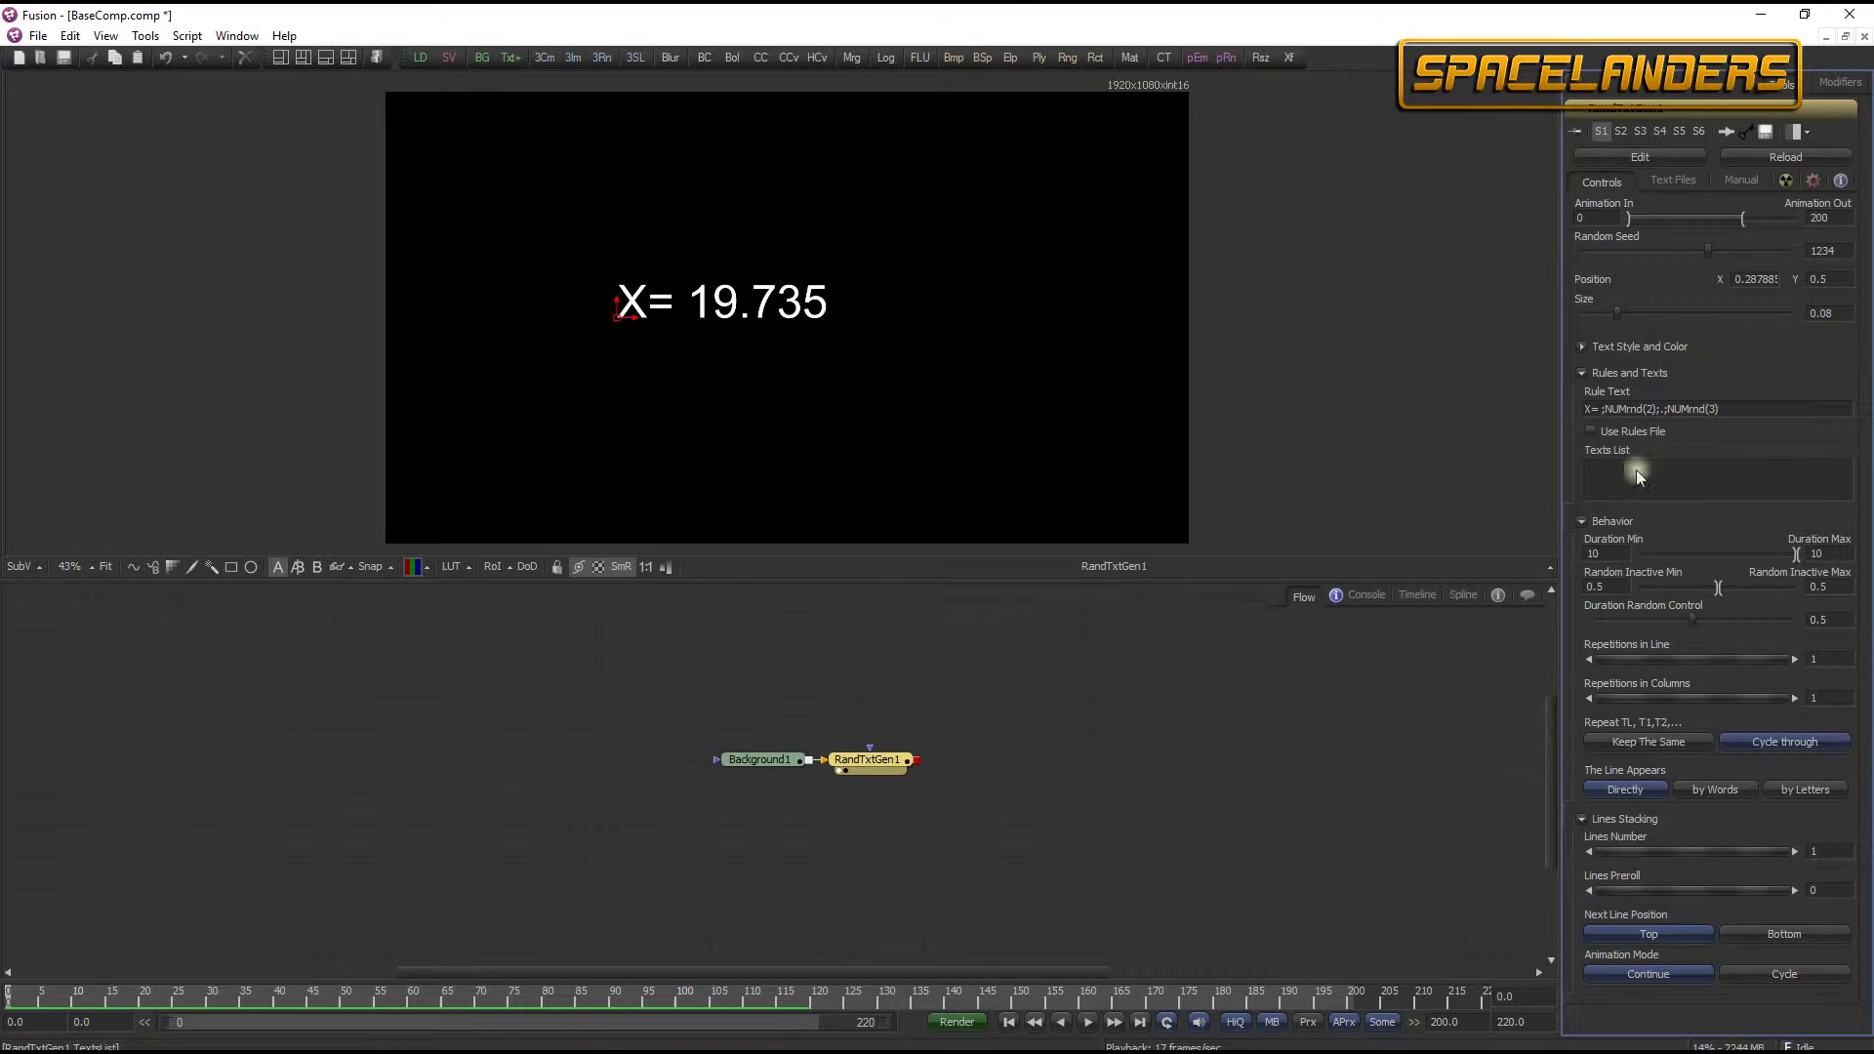
- Enter "X;Y;Z" as the texts list and replace the rule's fixed X label with "TL;= "
{"action": "type", "text": "X="}
{"action": "key", "text": "BackSpace"}
{"action": "key", "text": "BackSpace"}
{"action": "key", "text": "BackSpace"}
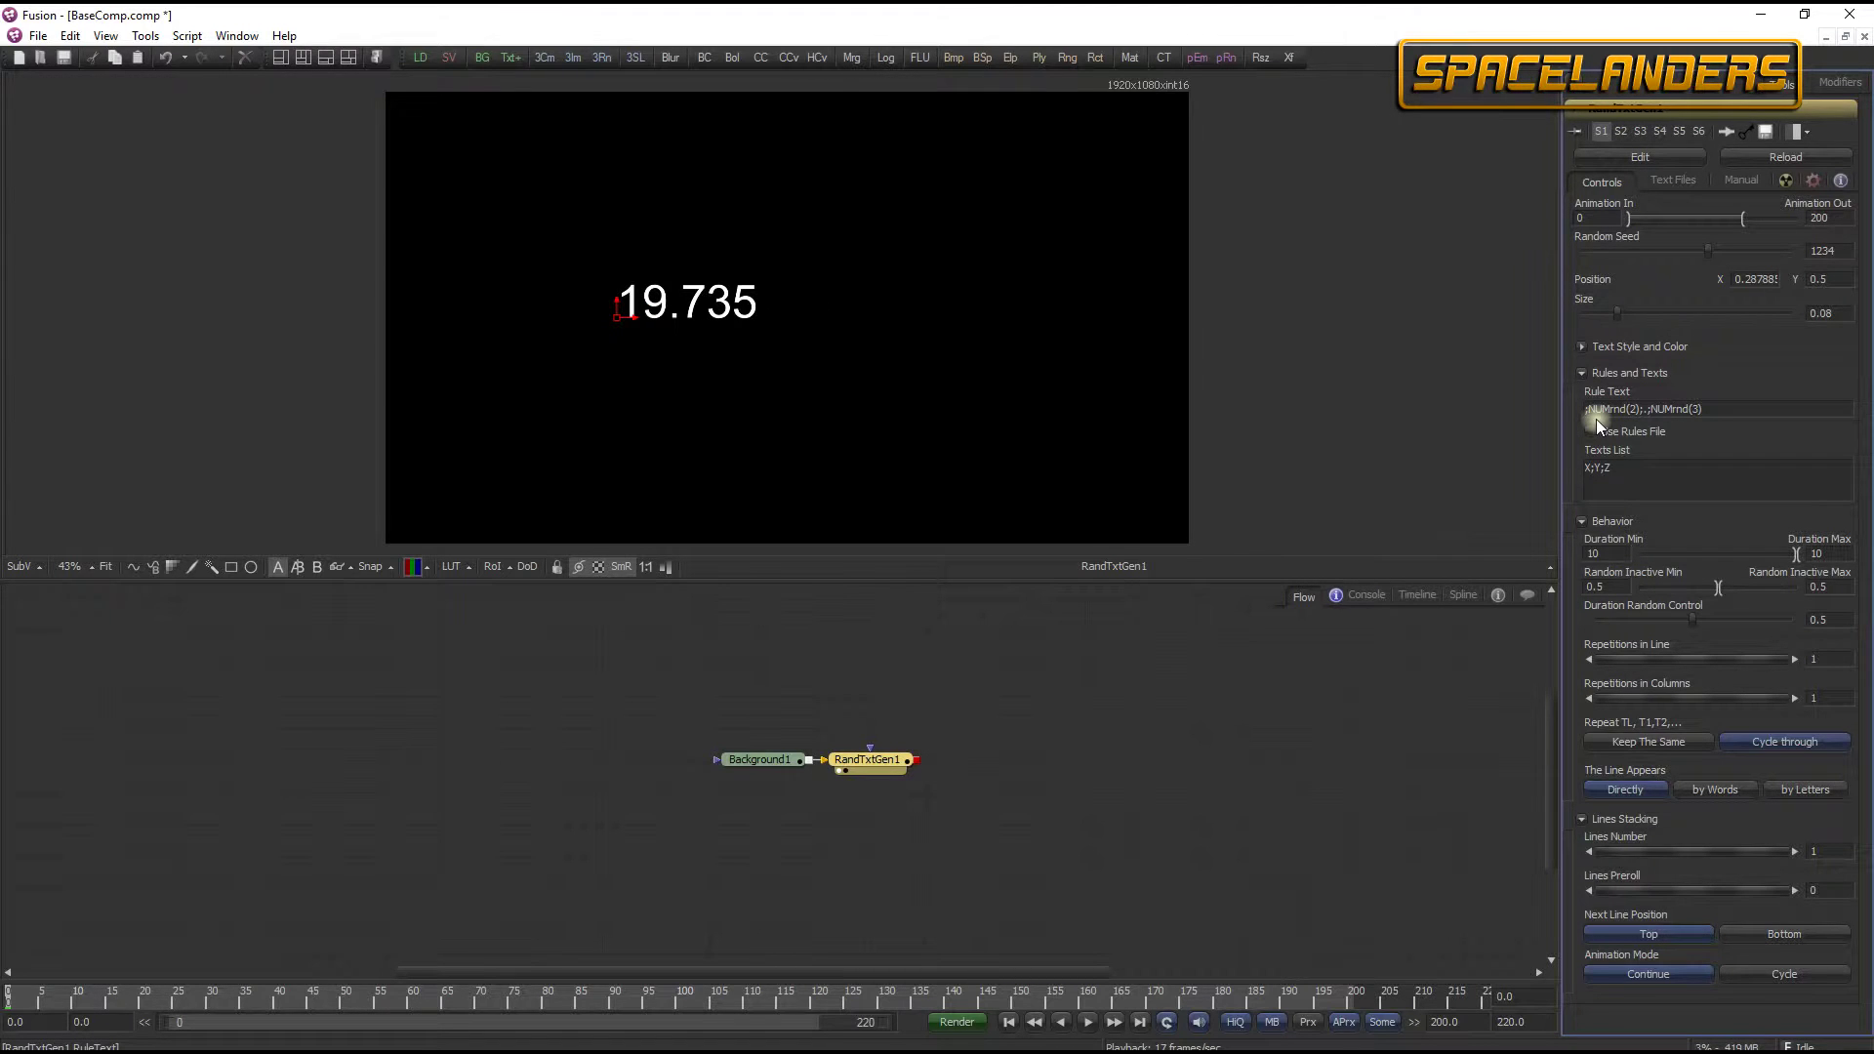
{"action": "type", "text": "TL"}
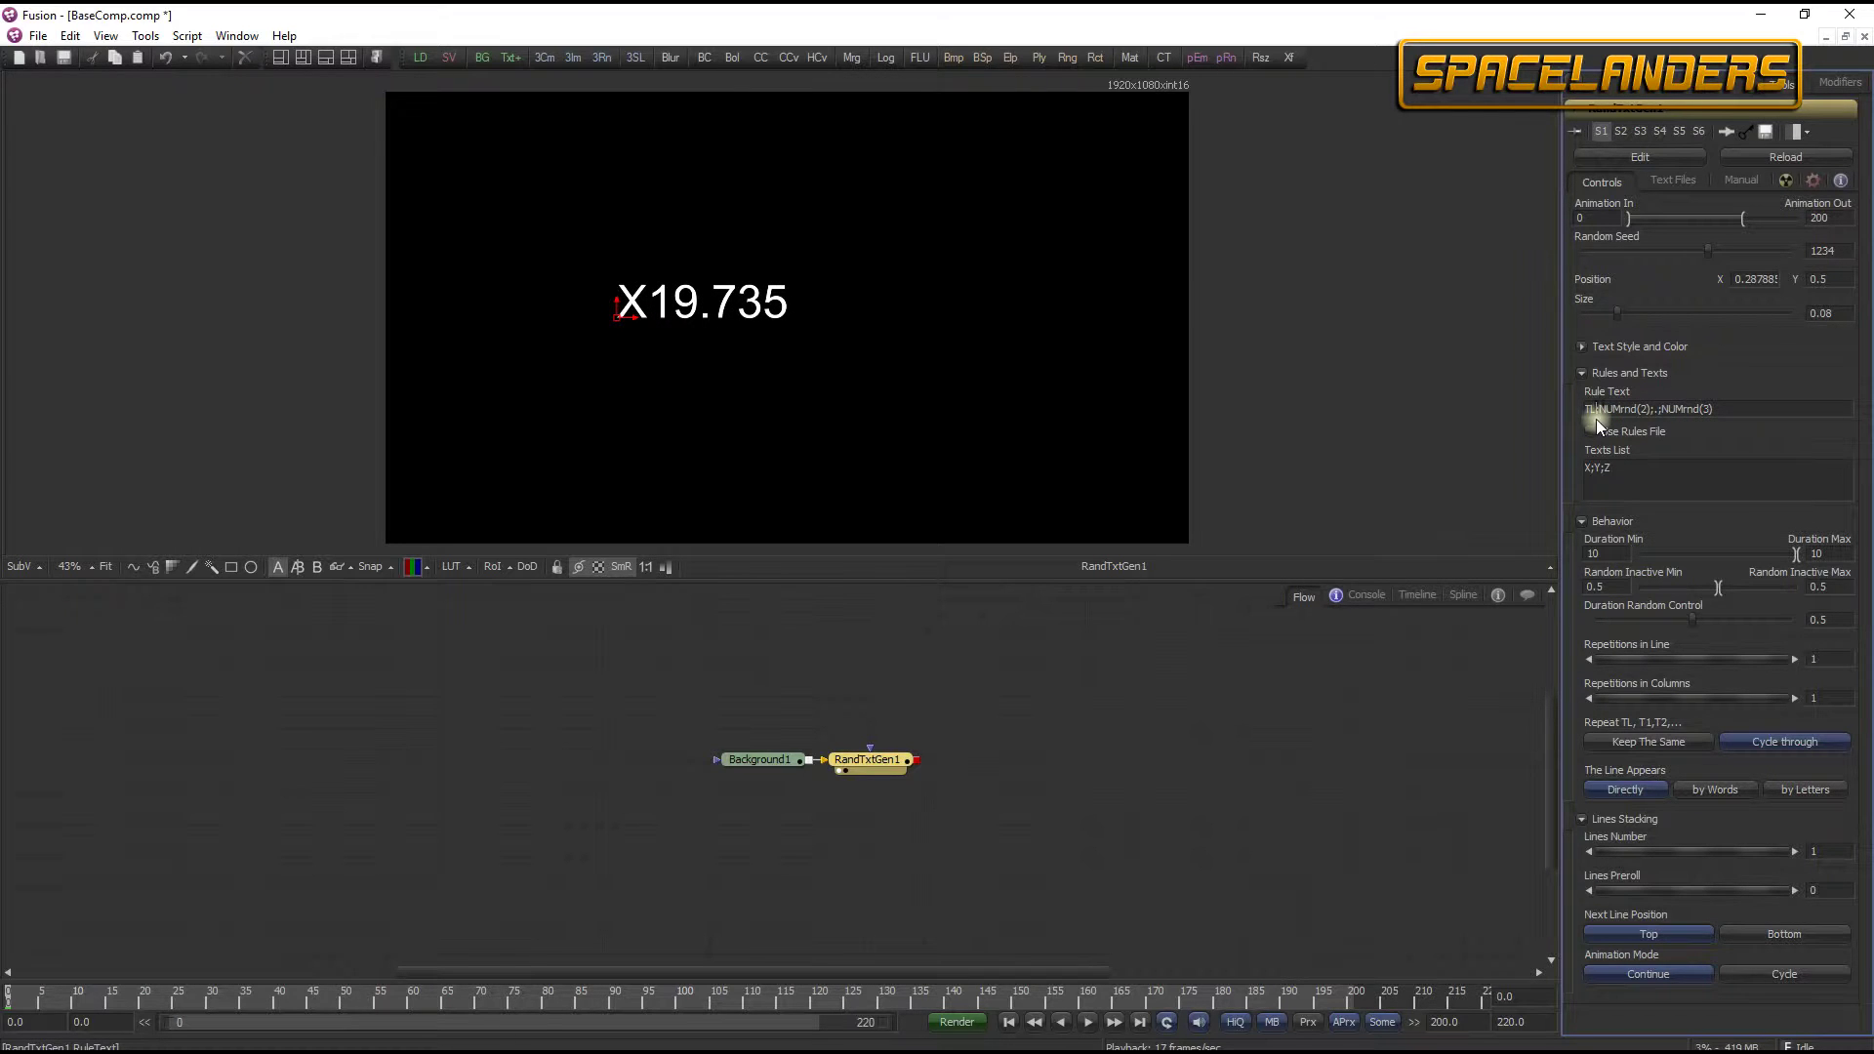
{"action": "type", "text": ";="}
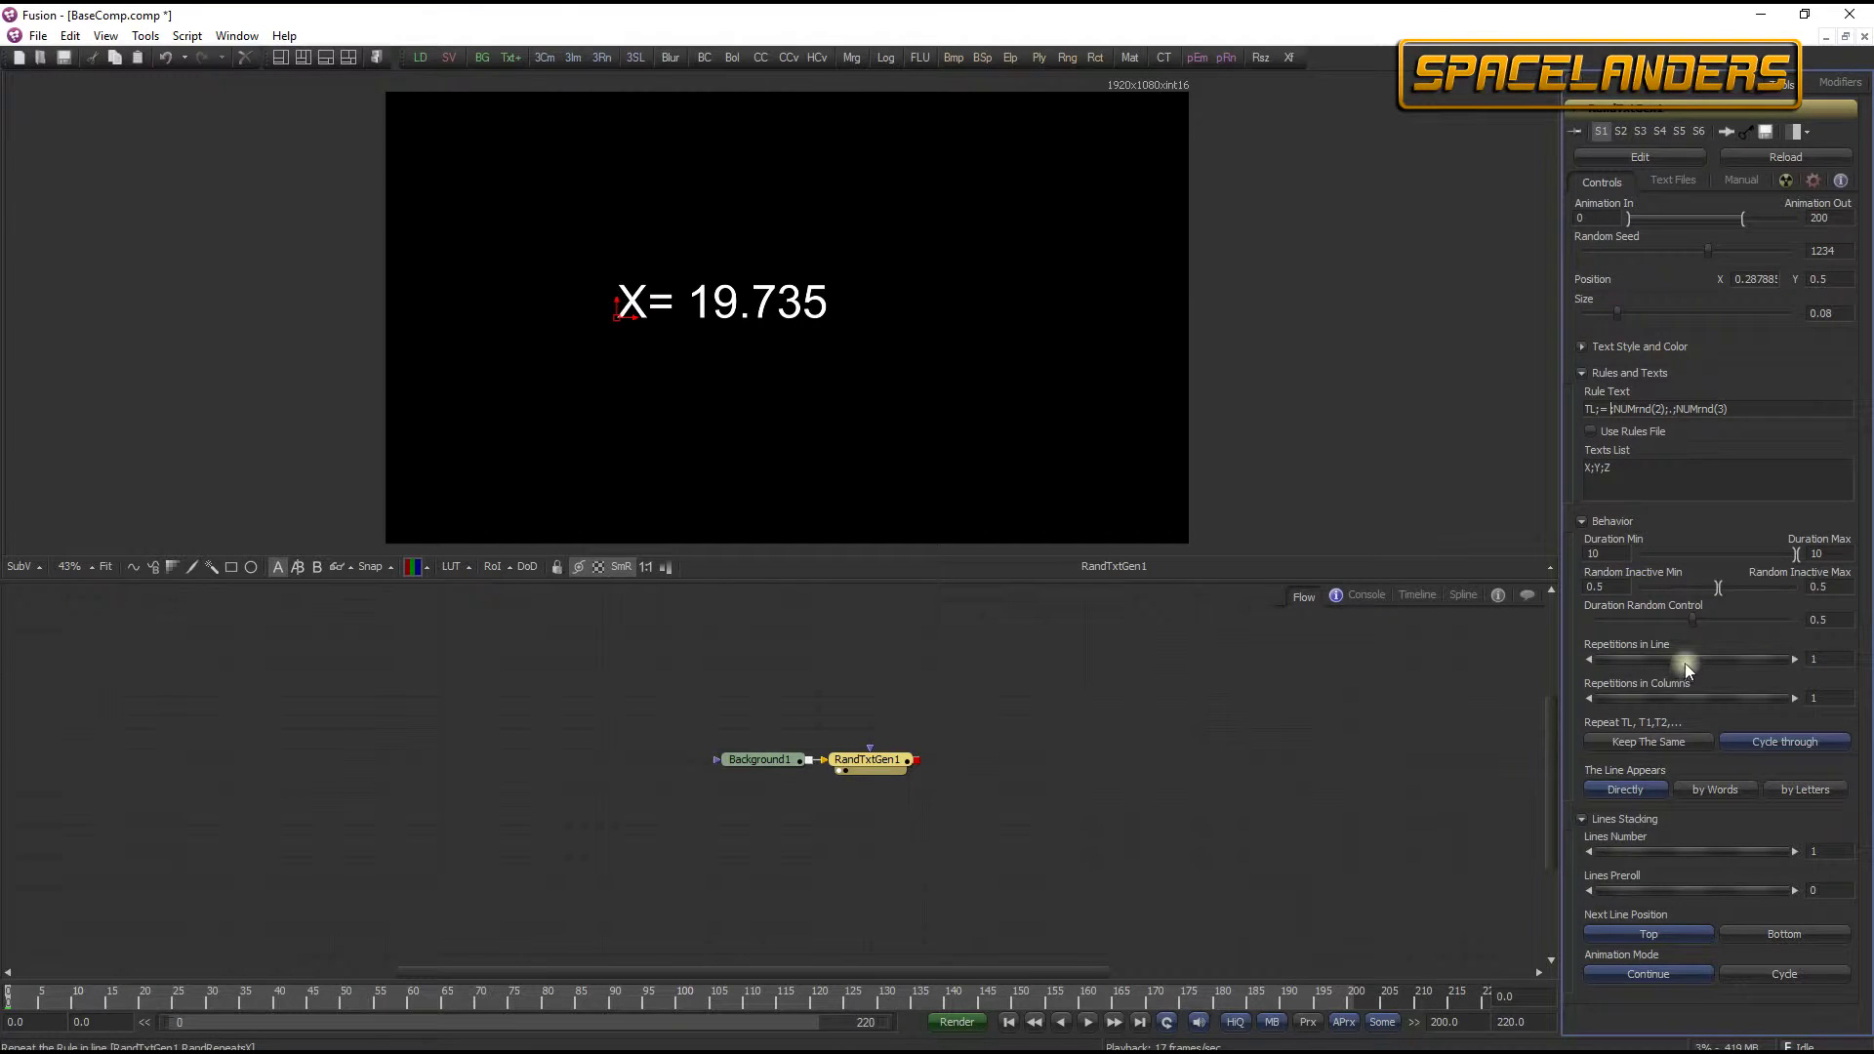
- Repeat the rule 3 times in line, shifting the text to about X 0.085 and adding trailing spaces as a separator
{"action": "left_click_drag", "start_coordinate": [1684, 660], "coordinate": [1720, 664]}
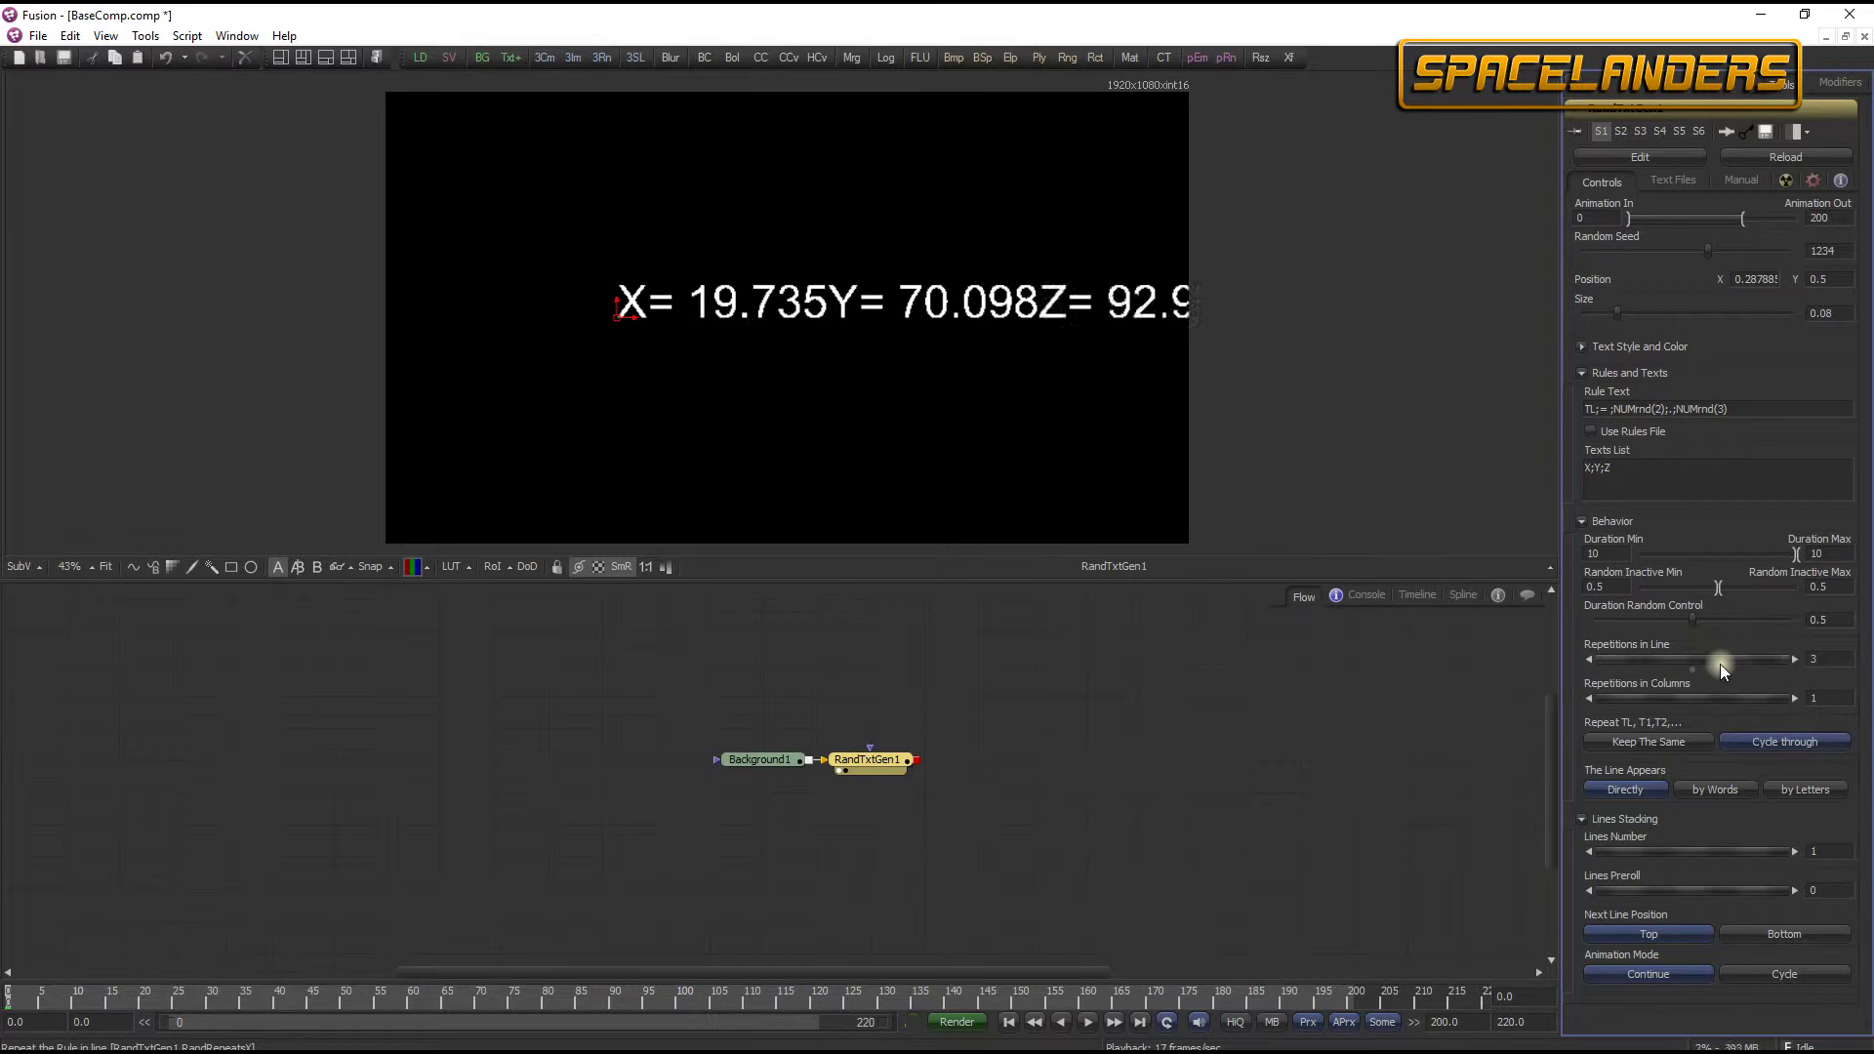
{"action": "left_click_drag", "start_coordinate": [644, 316], "coordinate": [471, 320]}
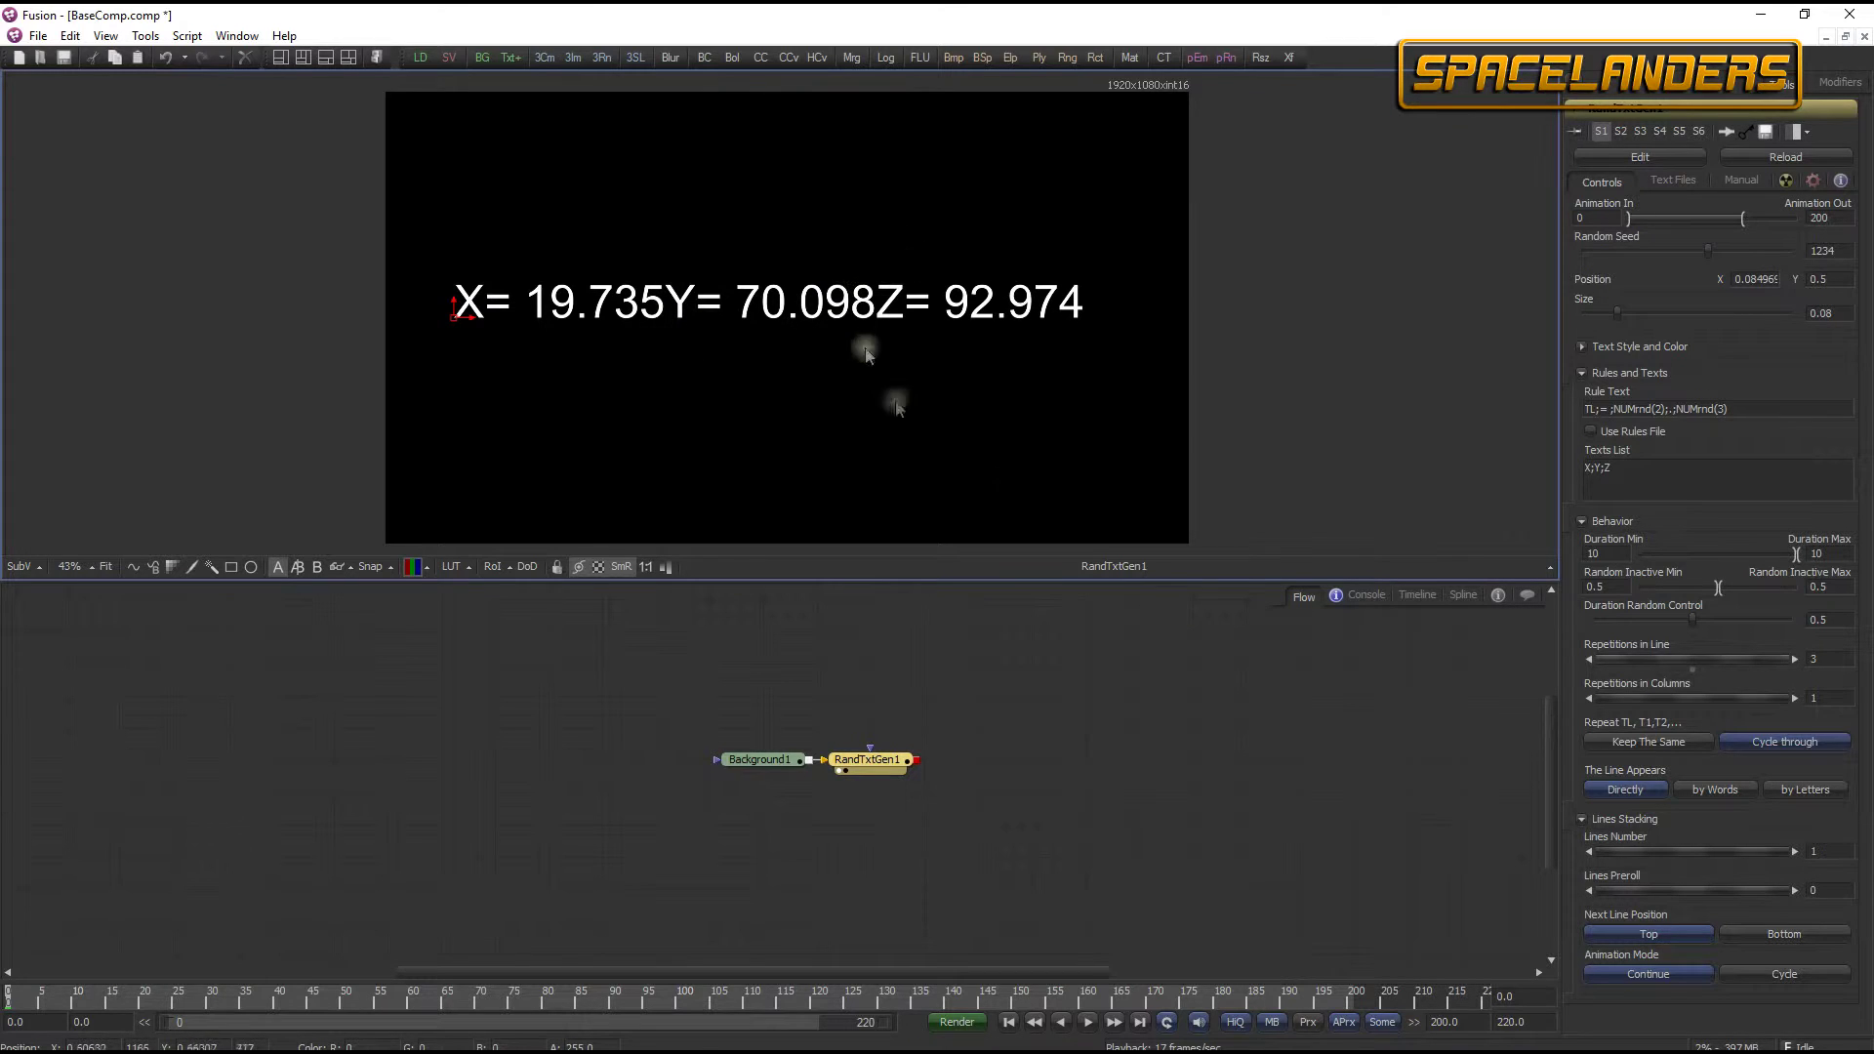
{"action": "left_click", "coordinate": [1743, 409]}
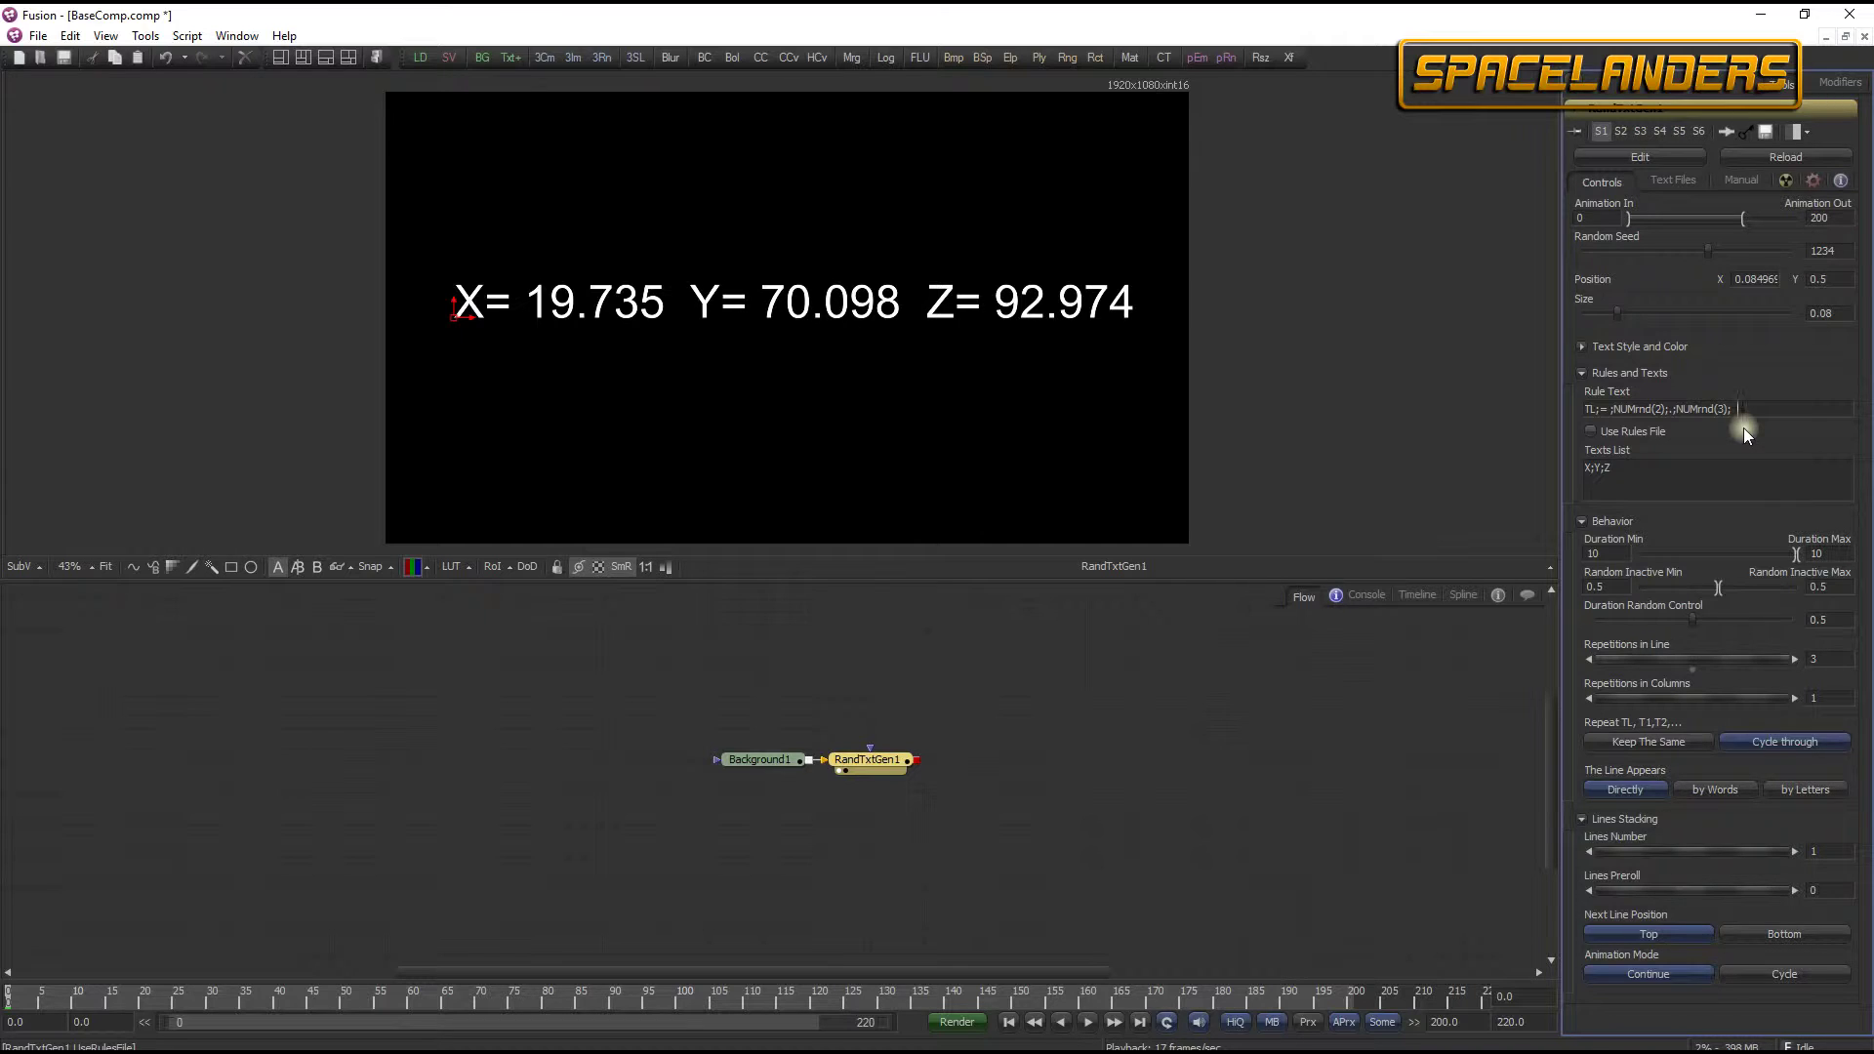
- Stack the text in 3 column repetitions with 1 in line, placing next lines at the bottom and starting at about Y 0.705
{"action": "double_click", "coordinate": [1691, 671]}
{"action": "left_click_drag", "start_coordinate": [1695, 697], "coordinate": [1750, 698]}
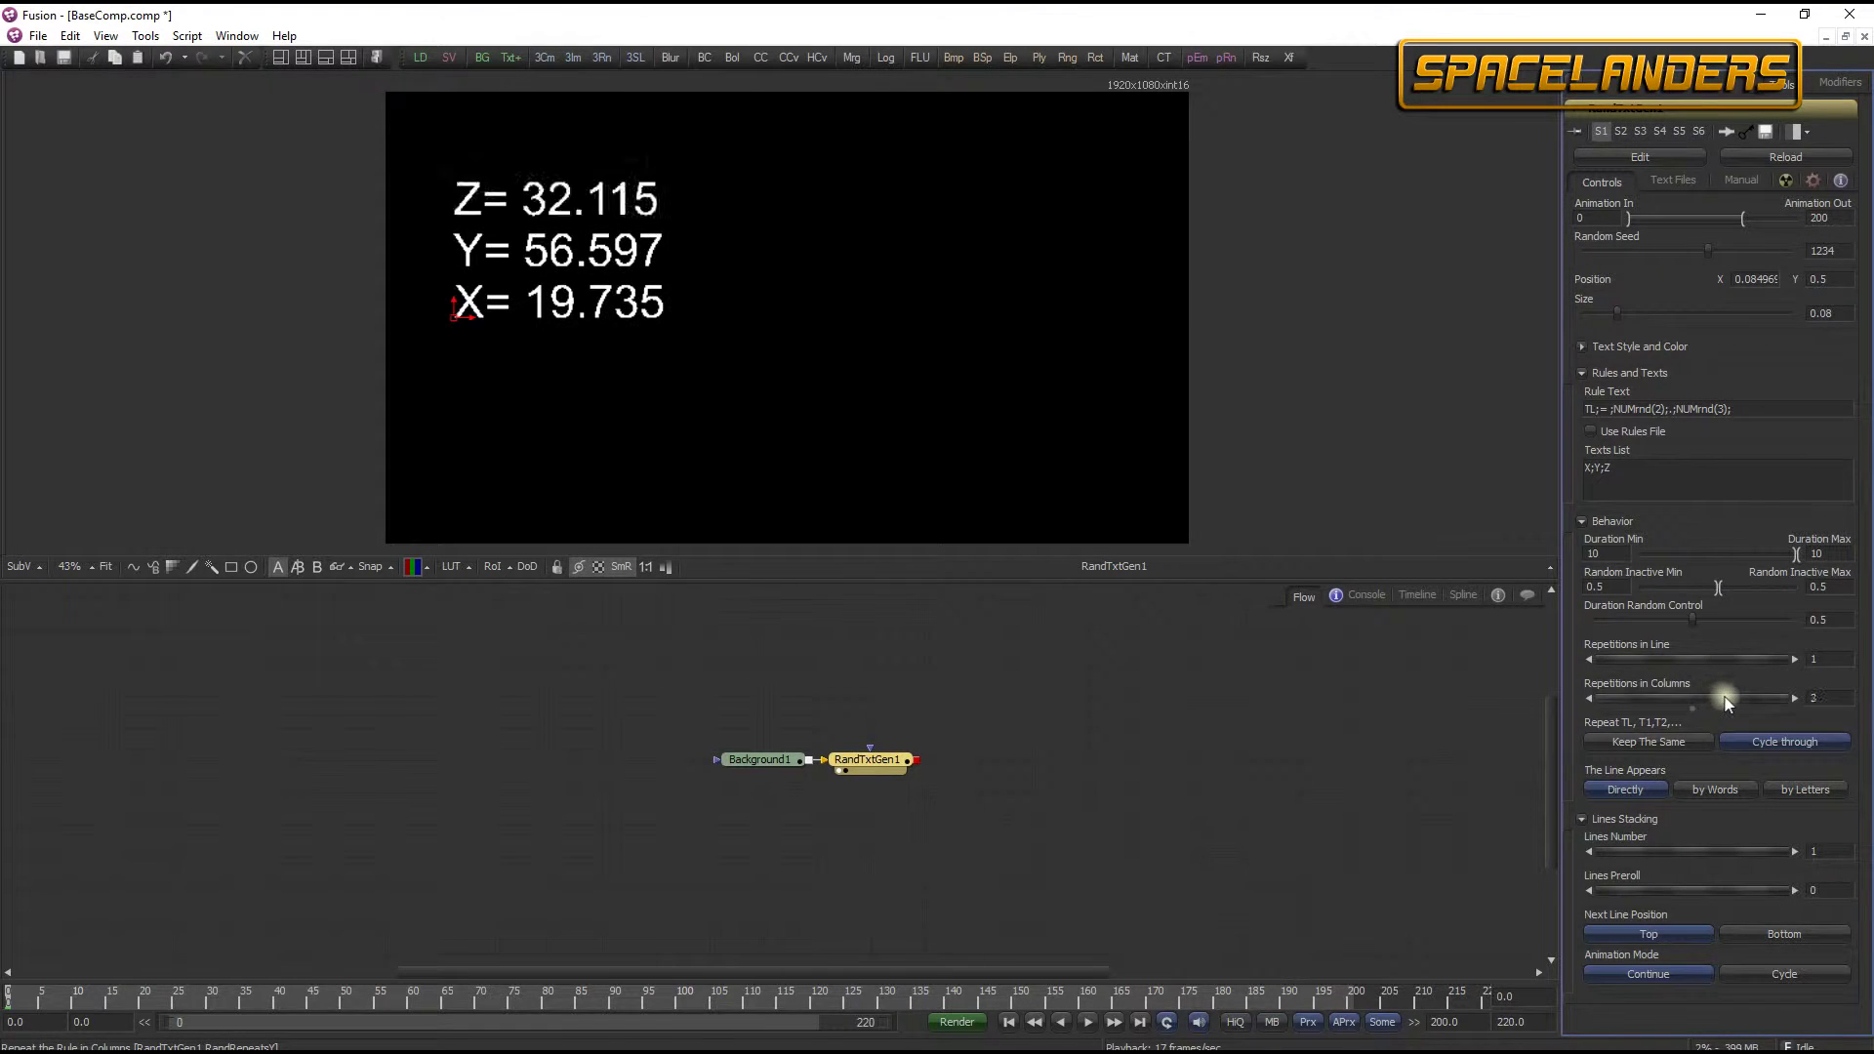
{"action": "left_click", "coordinate": [1784, 934]}
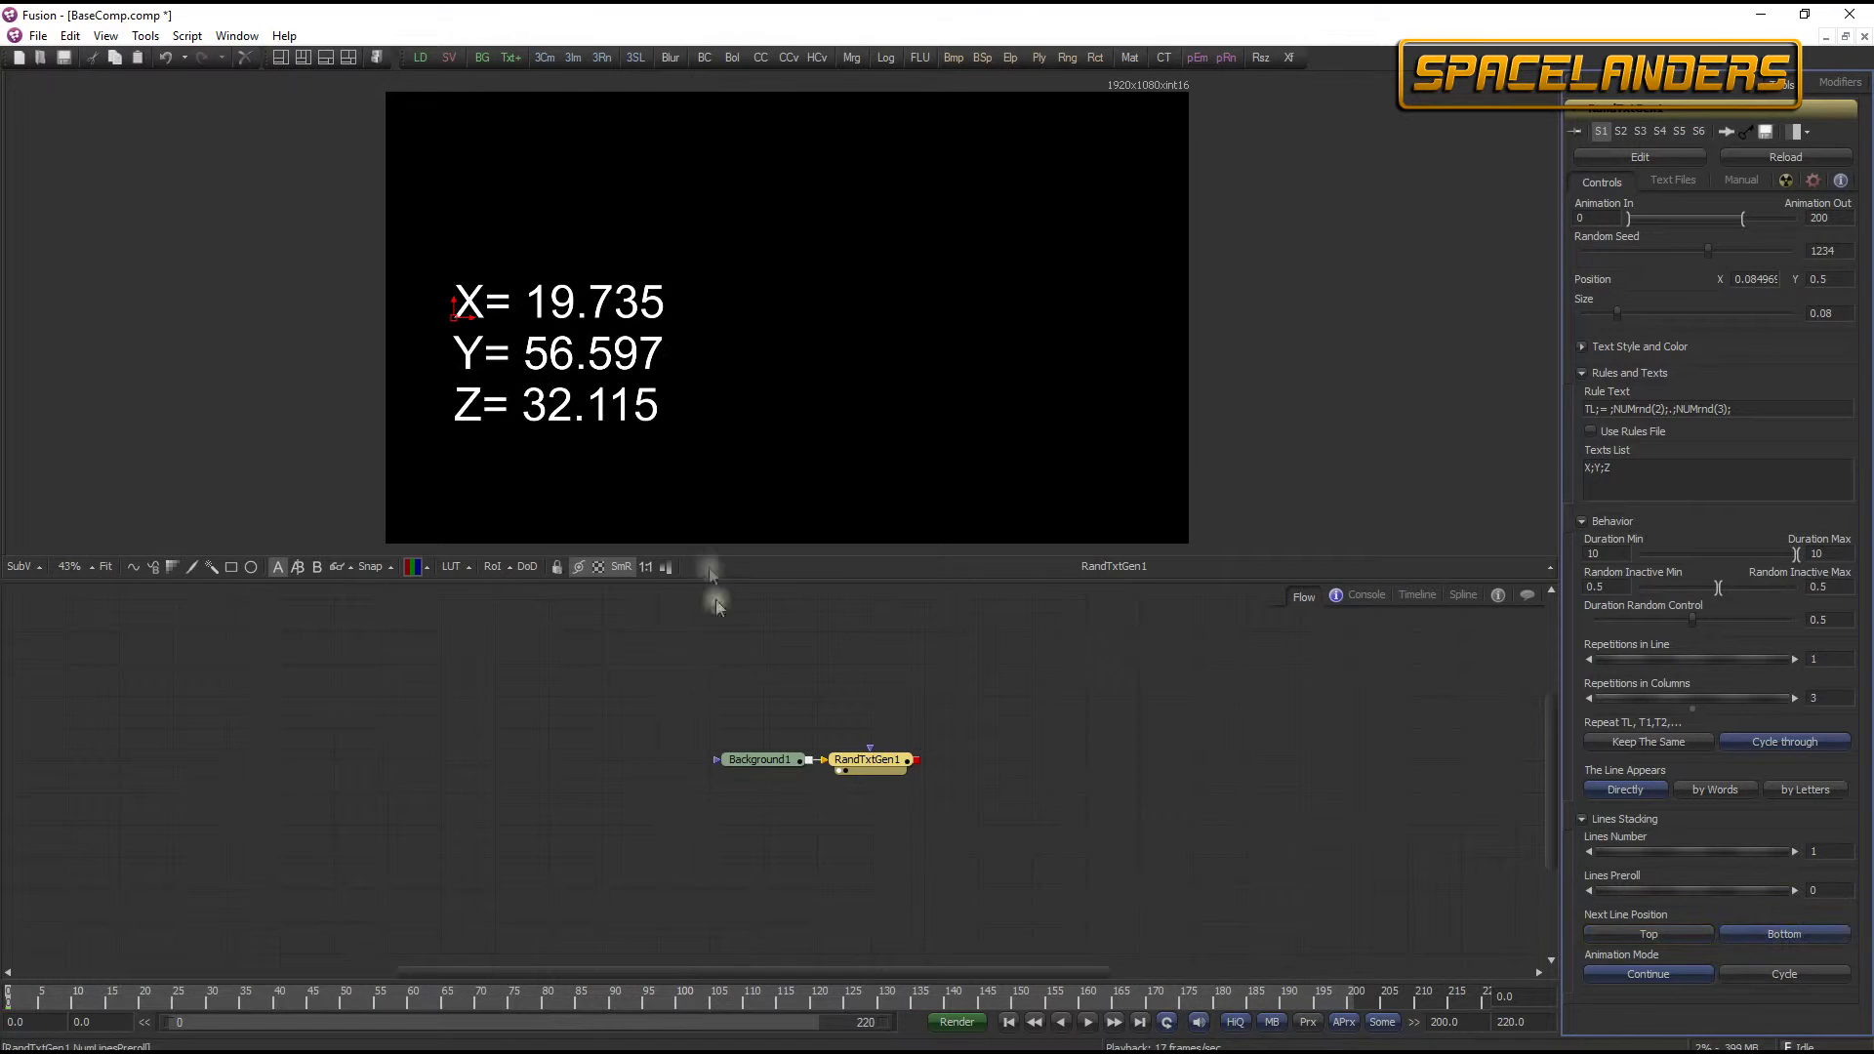
{"action": "left_click_drag", "start_coordinate": [463, 305], "coordinate": [451, 209]}
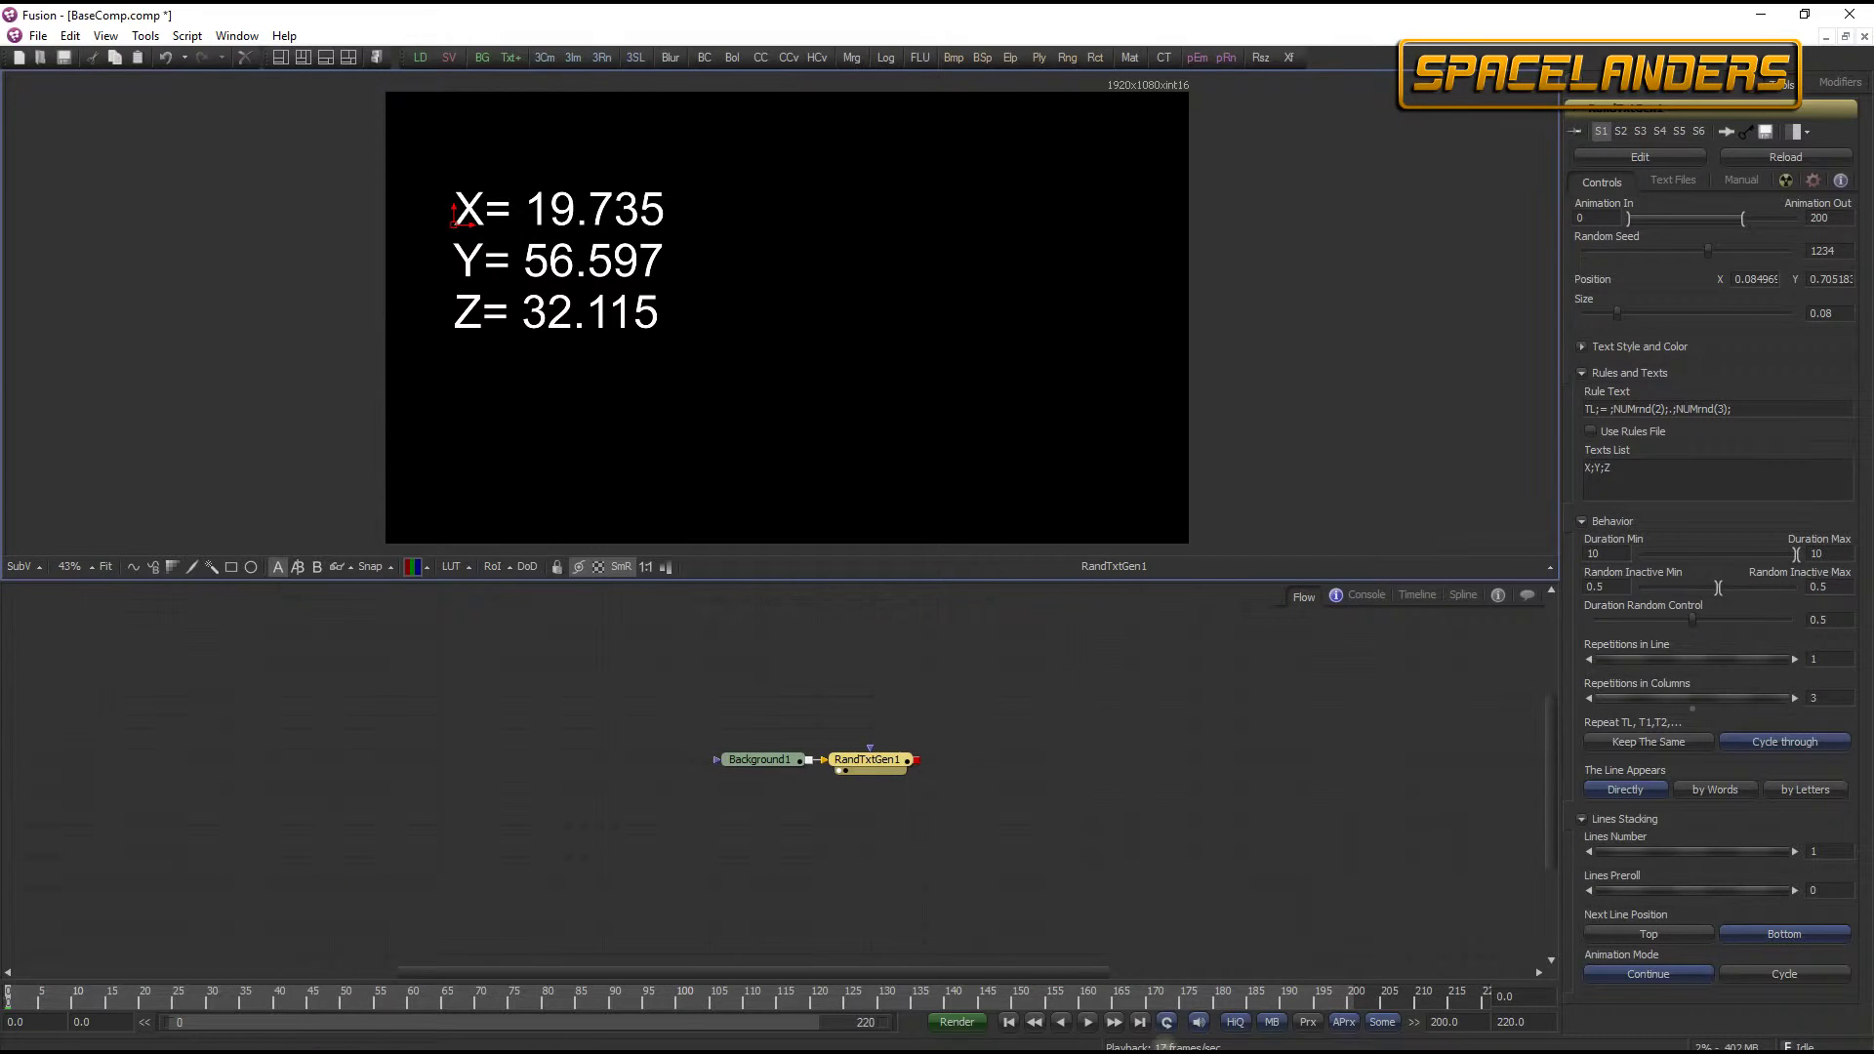
- Play the animation to preview the stacked X, Y and Z lines and return to frame 0
{"action": "left_click", "coordinate": [1086, 1022]}
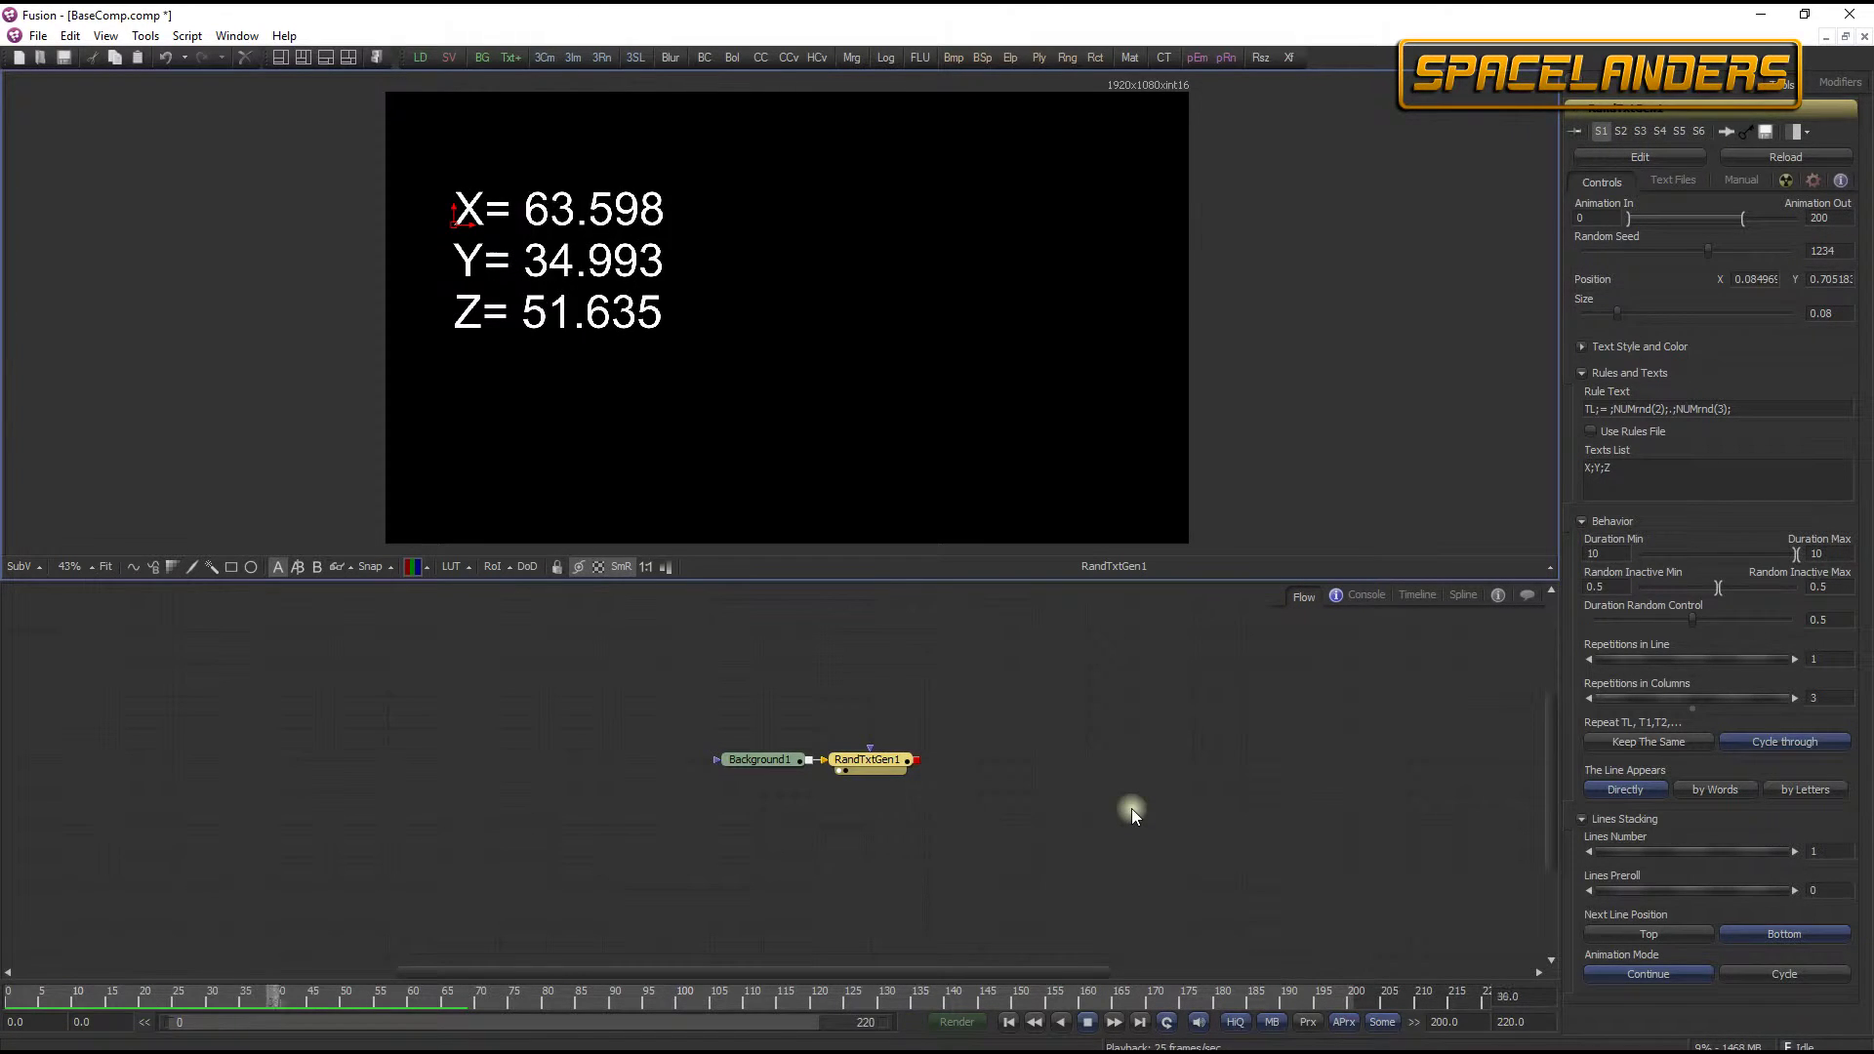
{"action": "left_click", "coordinate": [1087, 1022]}
{"action": "left_click_drag", "start_coordinate": [626, 996], "coordinate": [9, 996]}
- Try "%" and "parsec" as the unit suffix at the end of the rule text
{"action": "left_click", "coordinate": [1785, 409]}
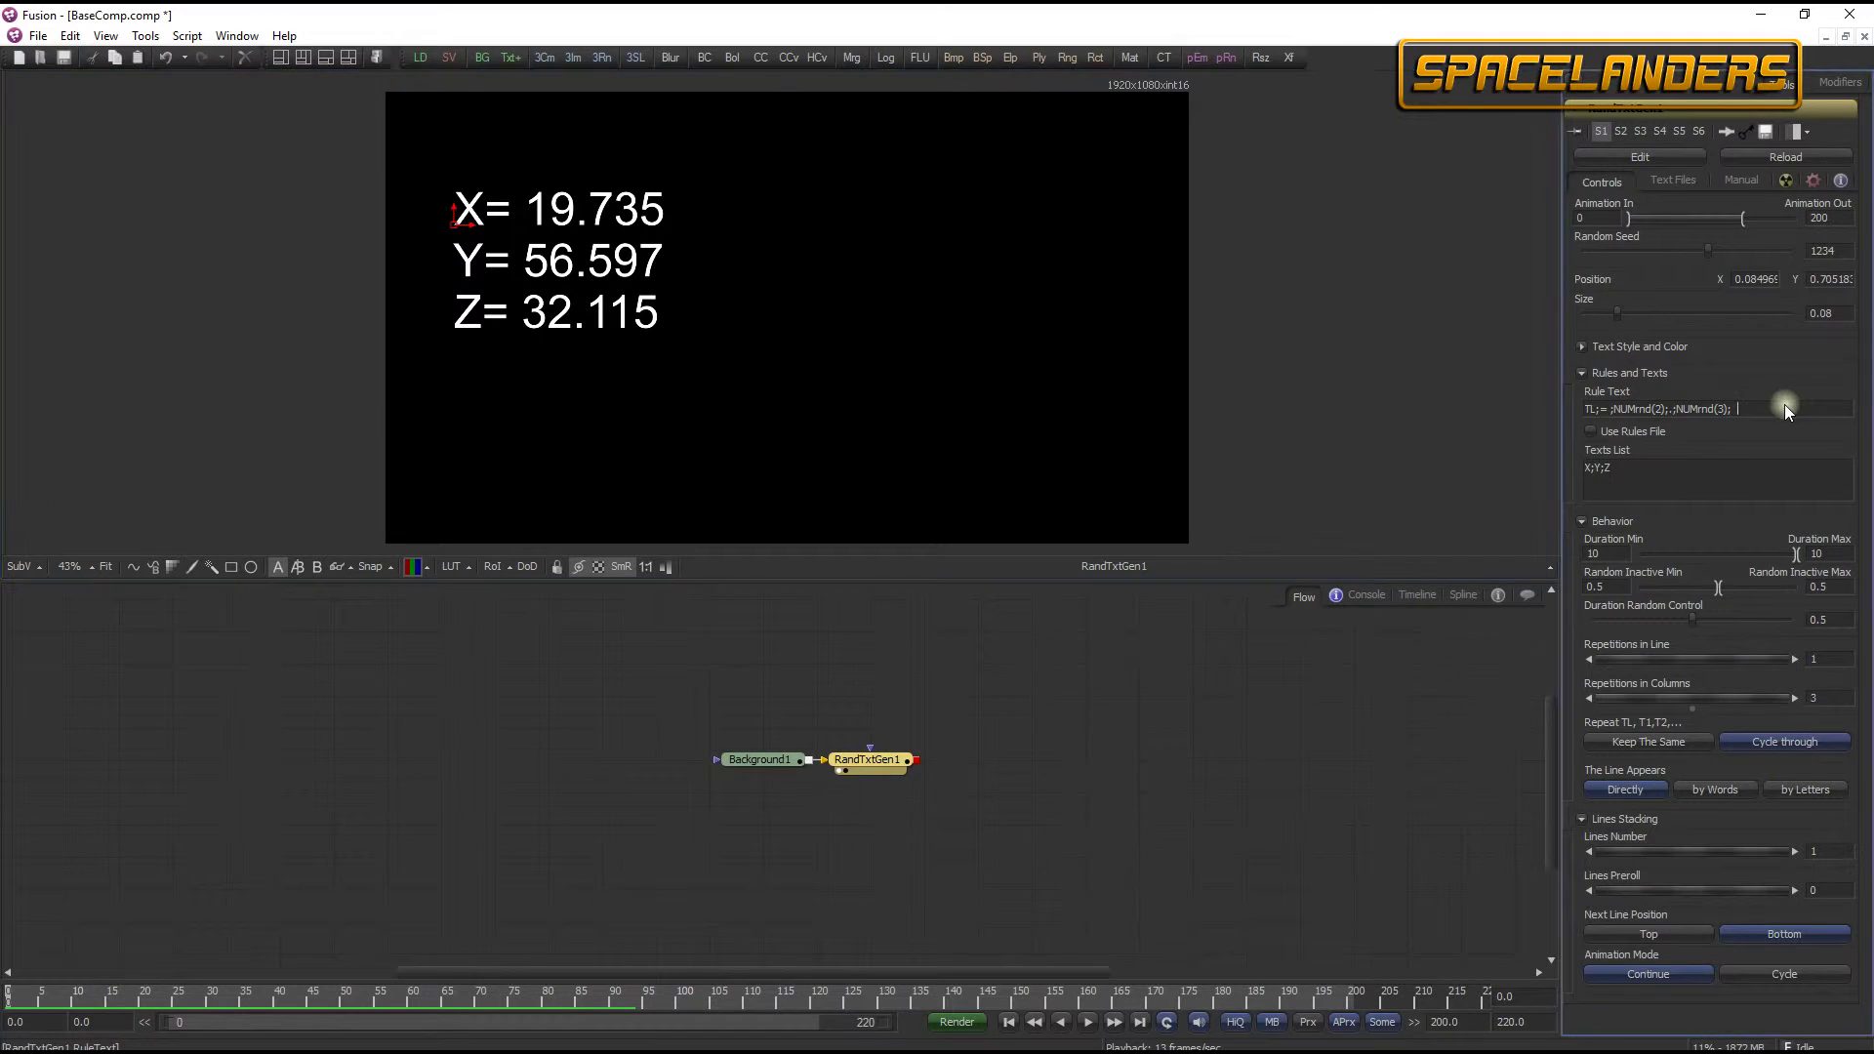
{"action": "left_click", "coordinate": [1784, 406]}
{"action": "type", "text": "m"}
{"action": "key", "text": "BackSpace"}
{"action": "type", "text": "%"}
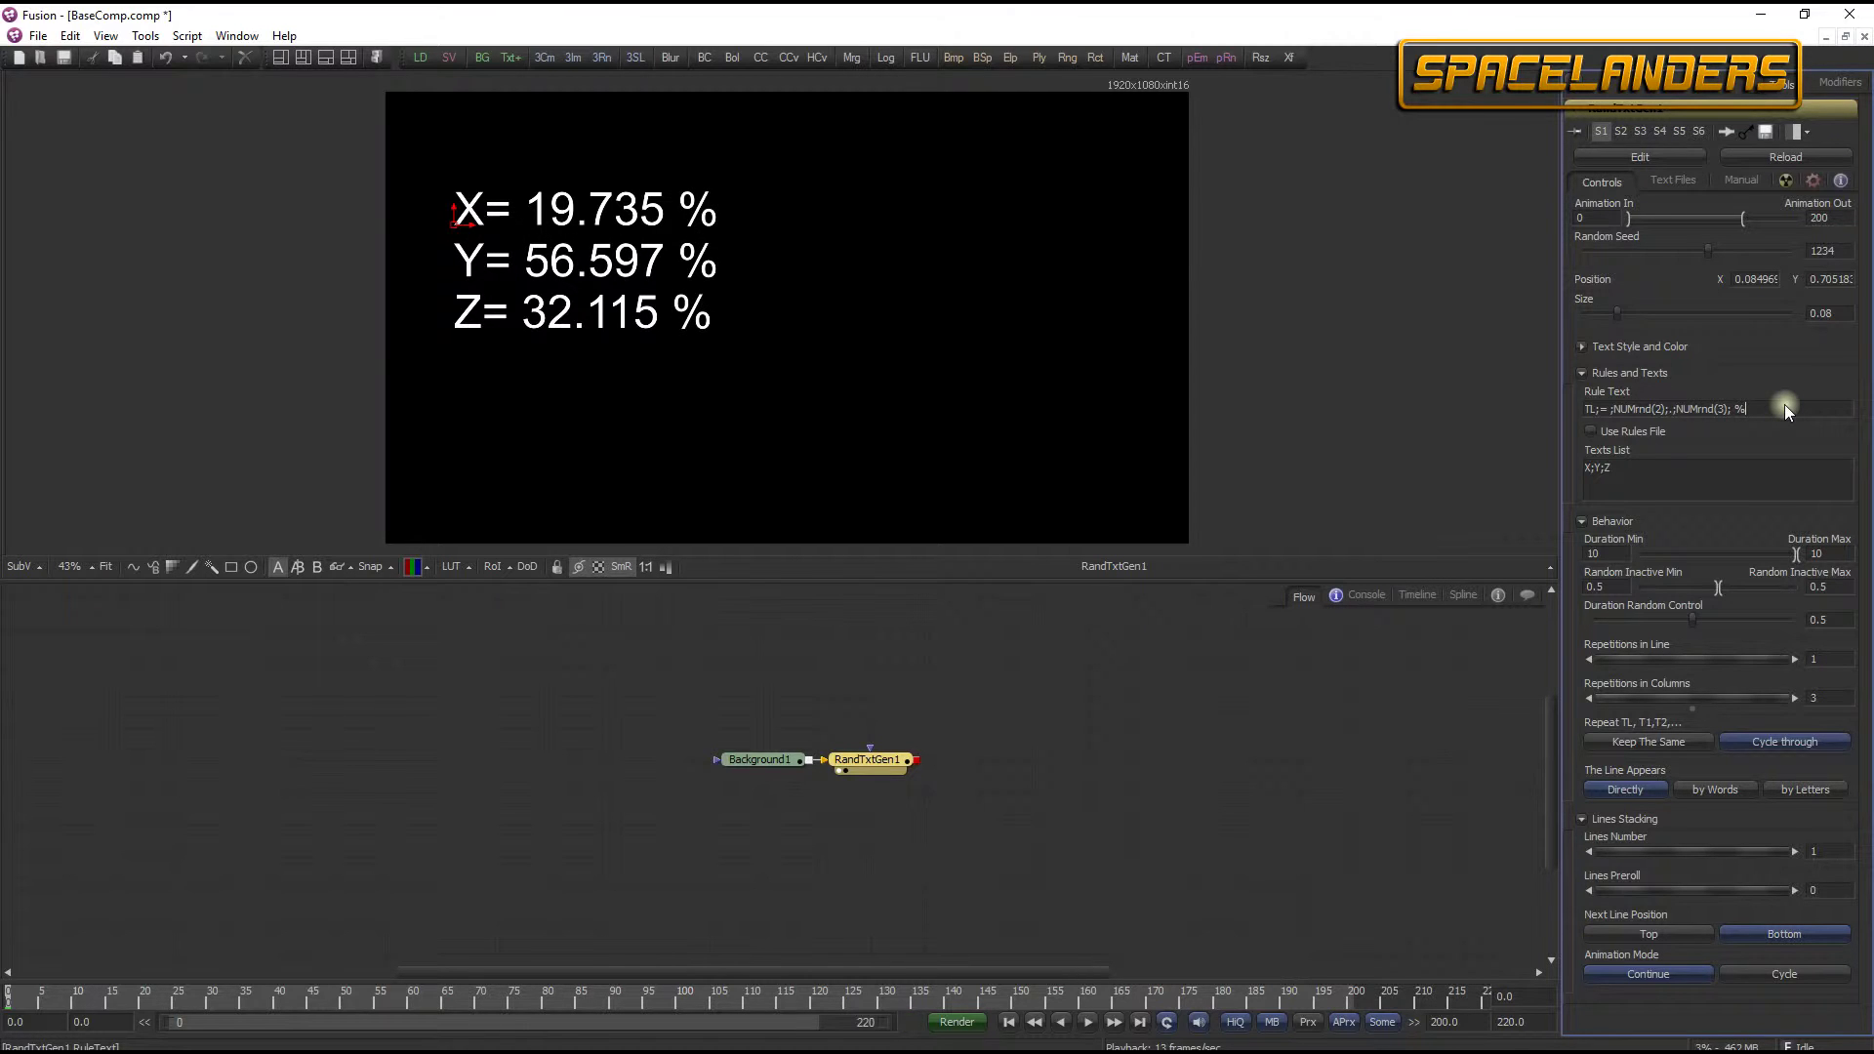
{"action": "key", "text": "BackSpace"}
{"action": "type", "text": "parsec"}
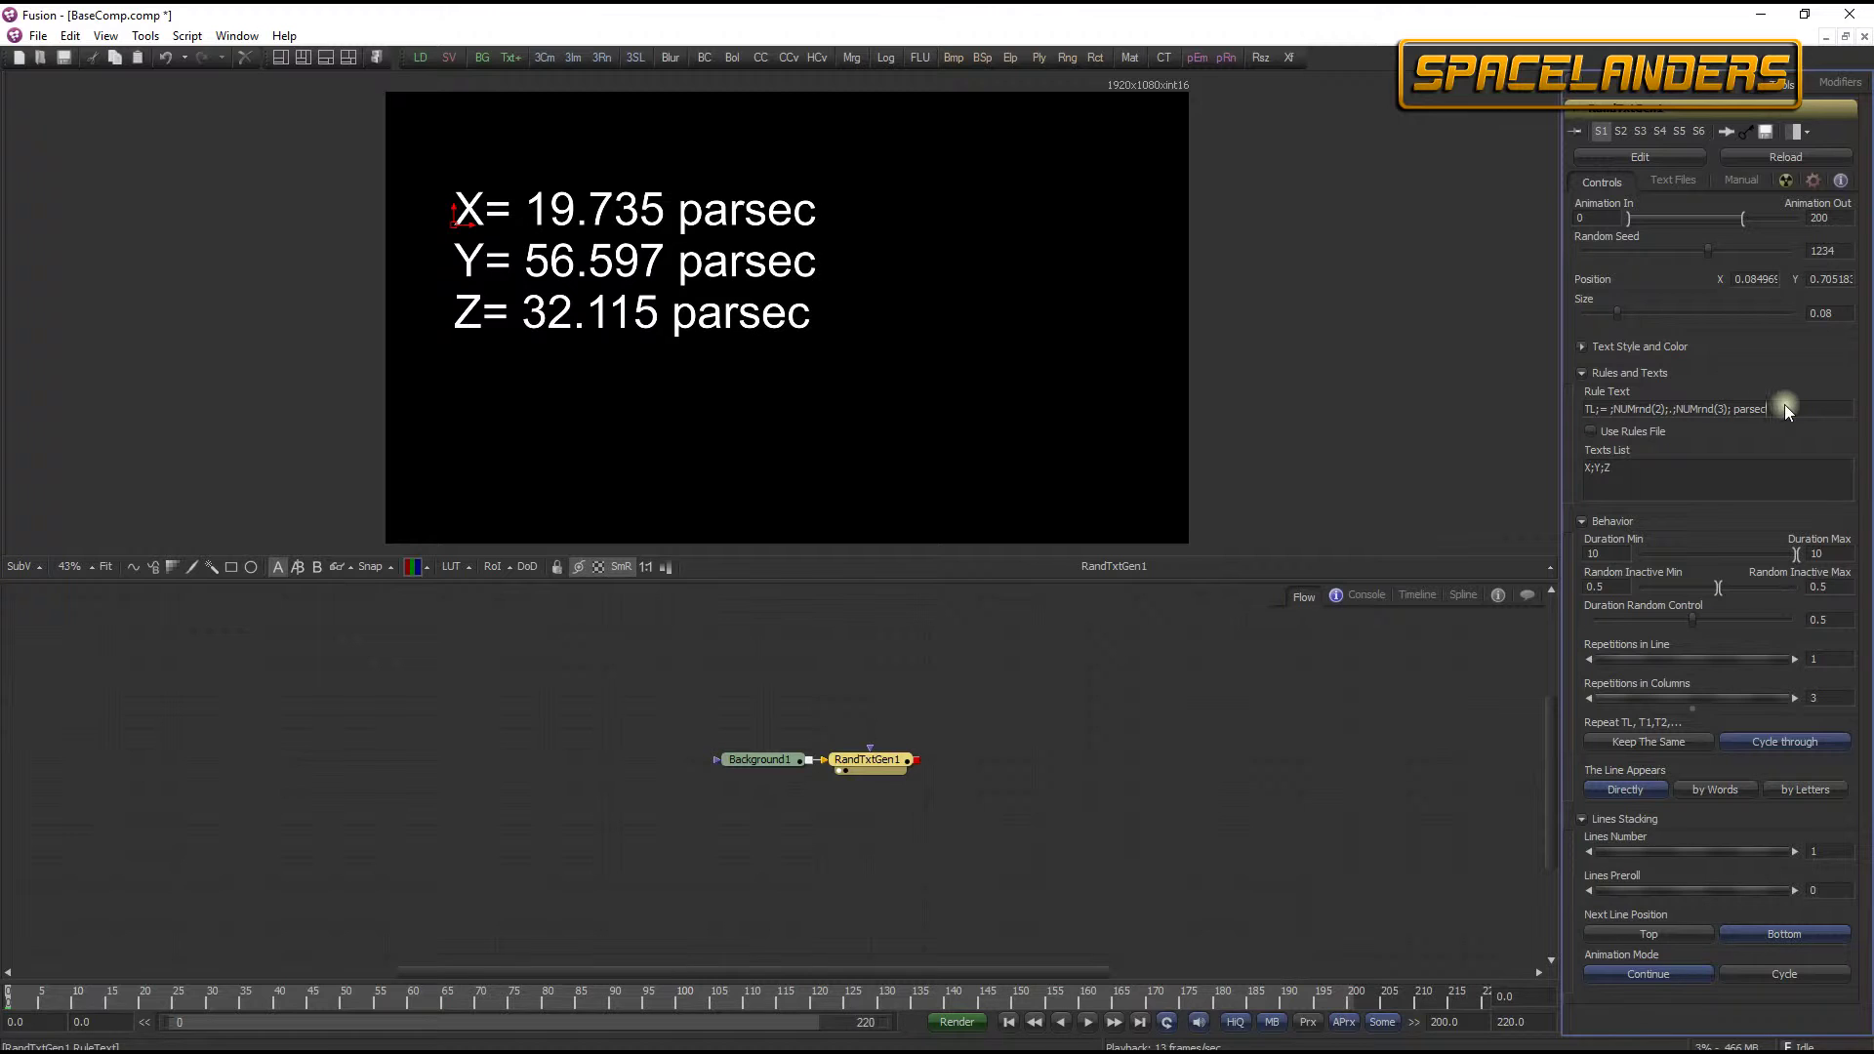
- Replace the unit suffix at the end of the rule text with "m"
{"action": "key", "text": "BackSpace"}
{"action": "key", "text": "BackSpace"}
{"action": "key", "text": "BackSpace"}
{"action": "key", "text": "BackSpace"}
{"action": "key", "text": "BackSpace"}
{"action": "key", "text": "BackSpace"}
{"action": "type", "text": "m"}
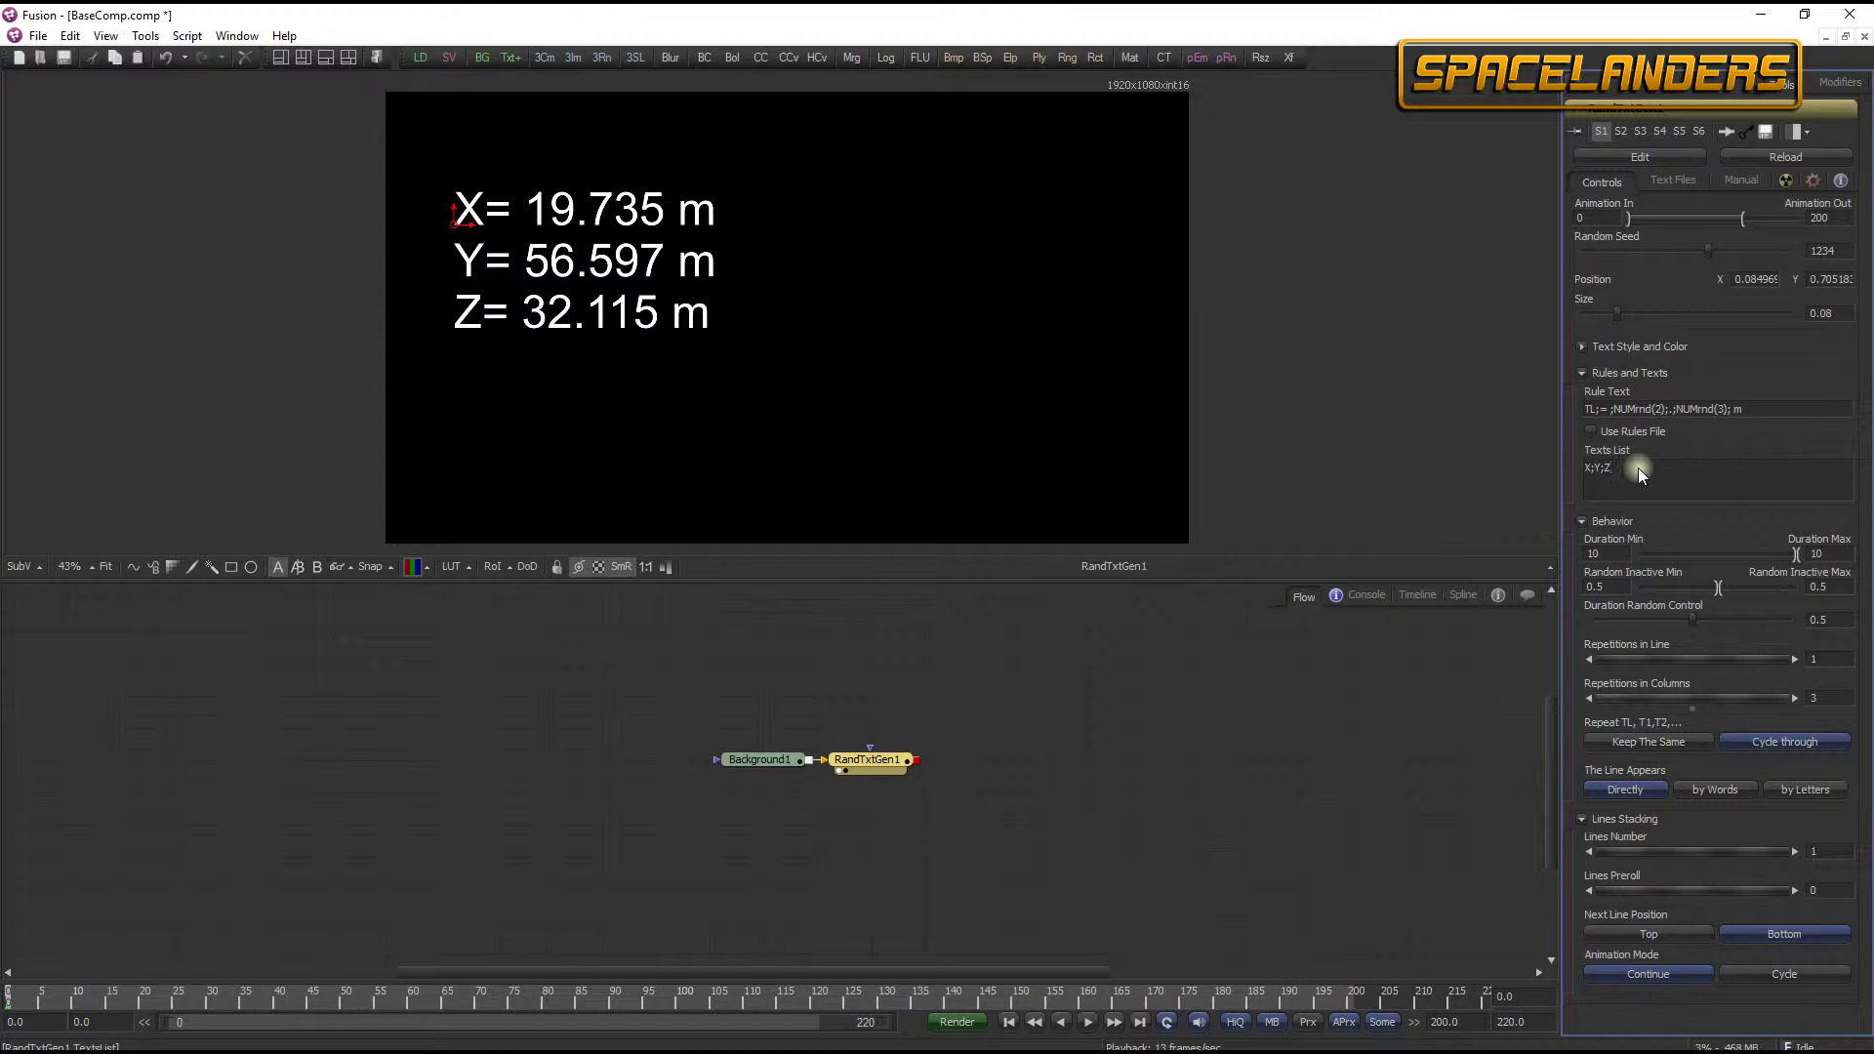
- Extend the texts list to "X;Y;Z;A;B;Height;Width" and set the repetitions in columns to 7
{"action": "type", "text": ";A"}
{"action": "type", "text": ";"}
{"action": "type", "text": "B"}
{"action": "type", "text": ";C"}
{"action": "type", "text": "eight"}
{"action": "type", "text": ";Width"}
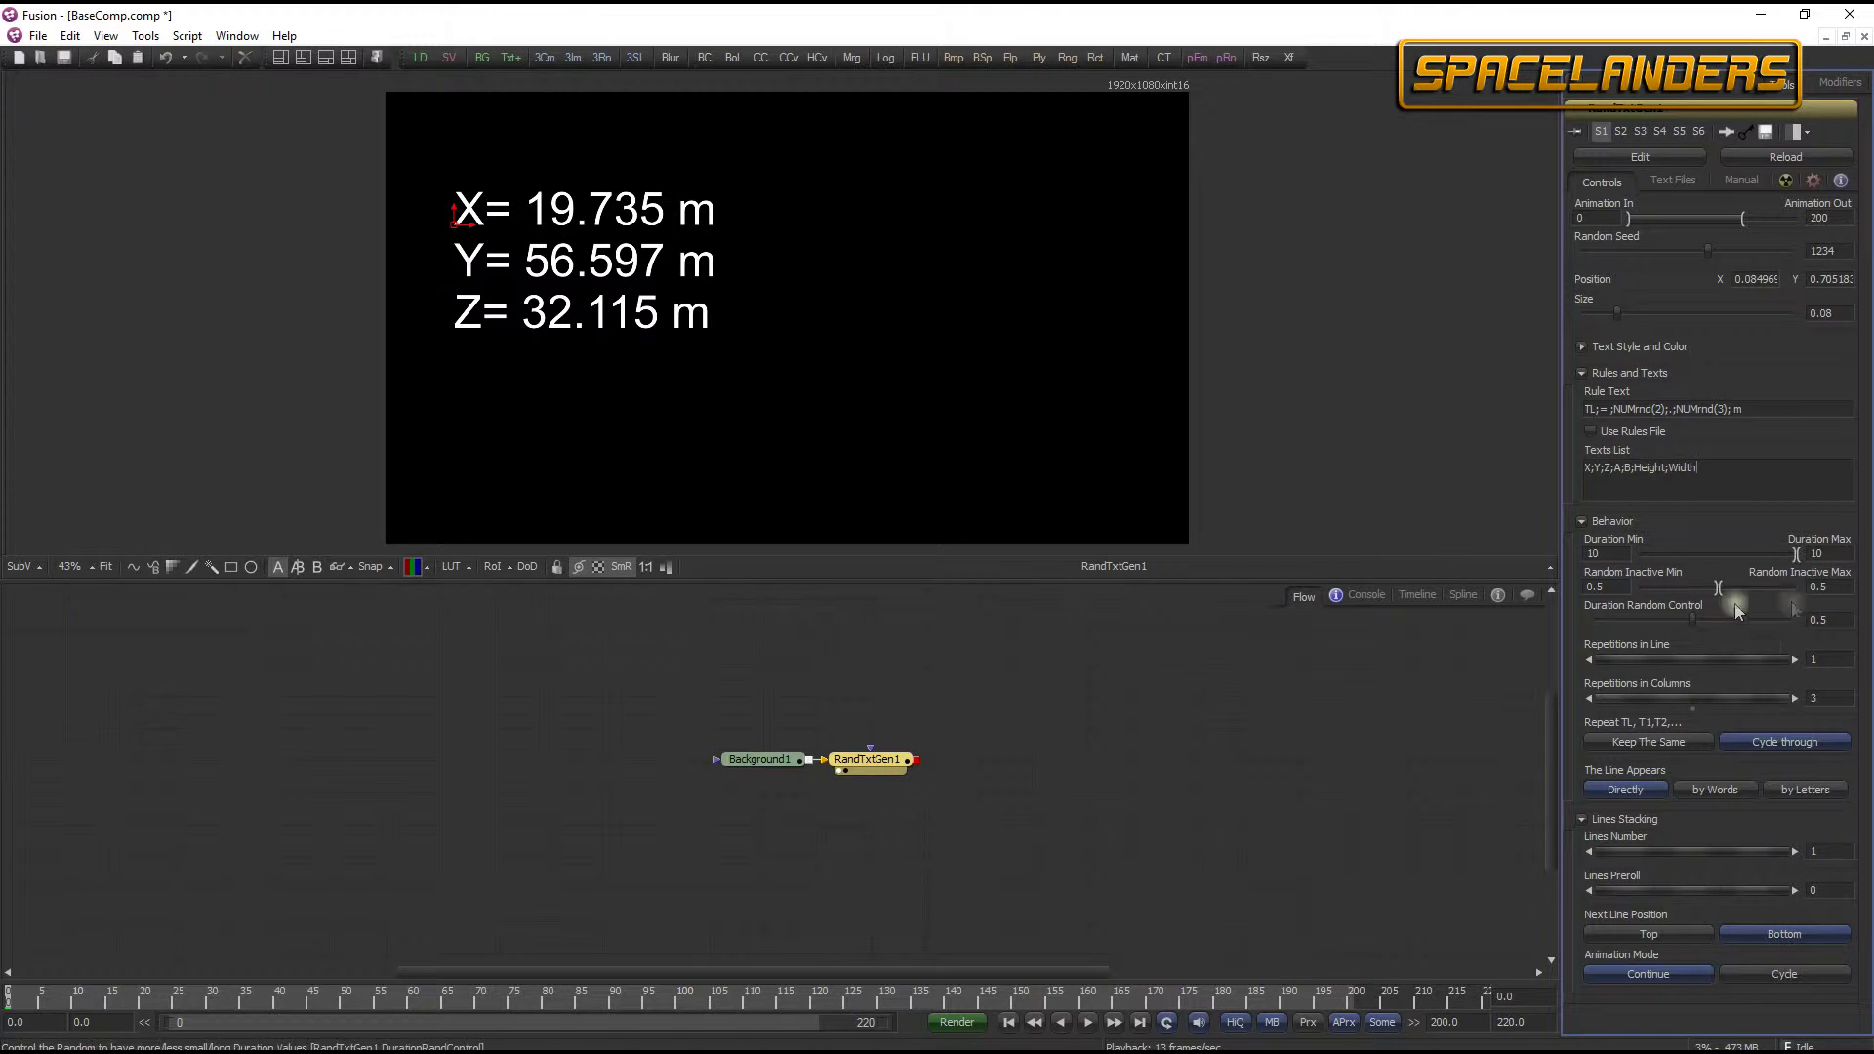
{"action": "left_click_drag", "start_coordinate": [1689, 695], "coordinate": [1745, 699]}
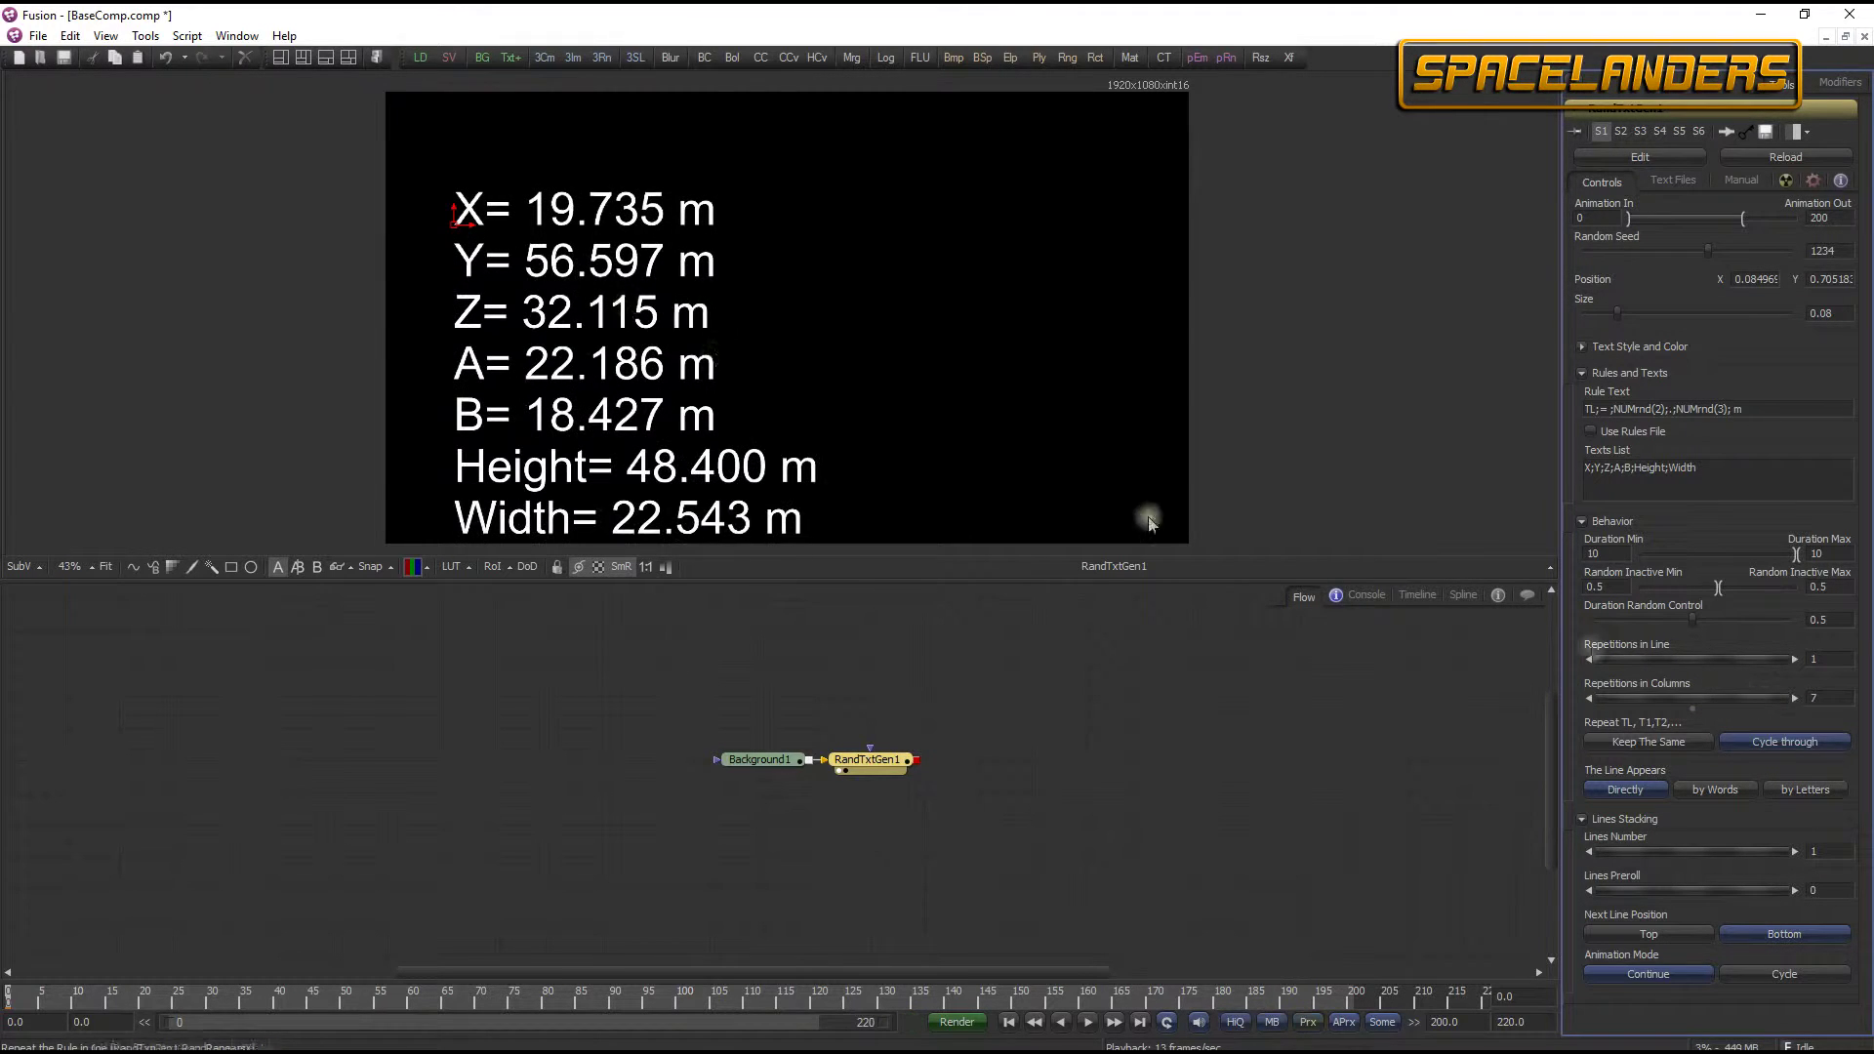
- Move the text block up to about Y 0.80 and play the animation to preview all the lines
{"action": "left_click_drag", "start_coordinate": [454, 209], "coordinate": [564, 168]}
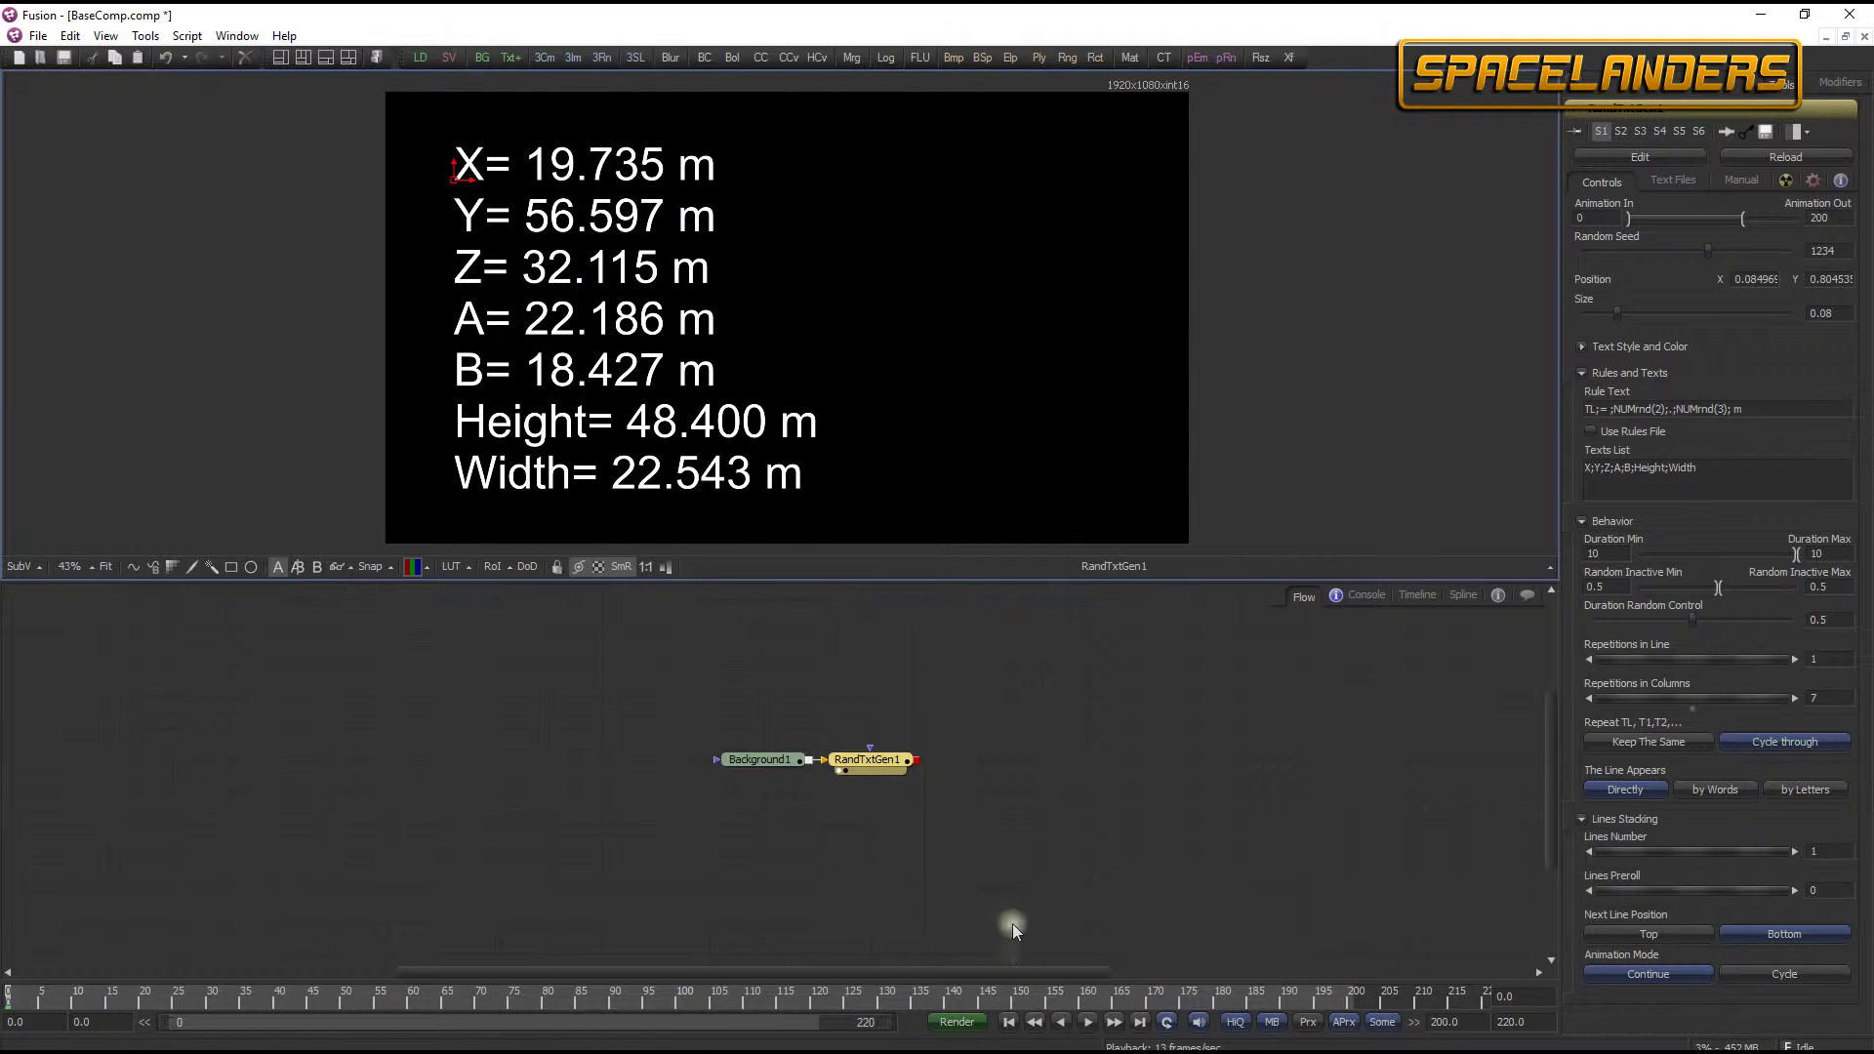
{"action": "left_click", "coordinate": [1088, 1022]}
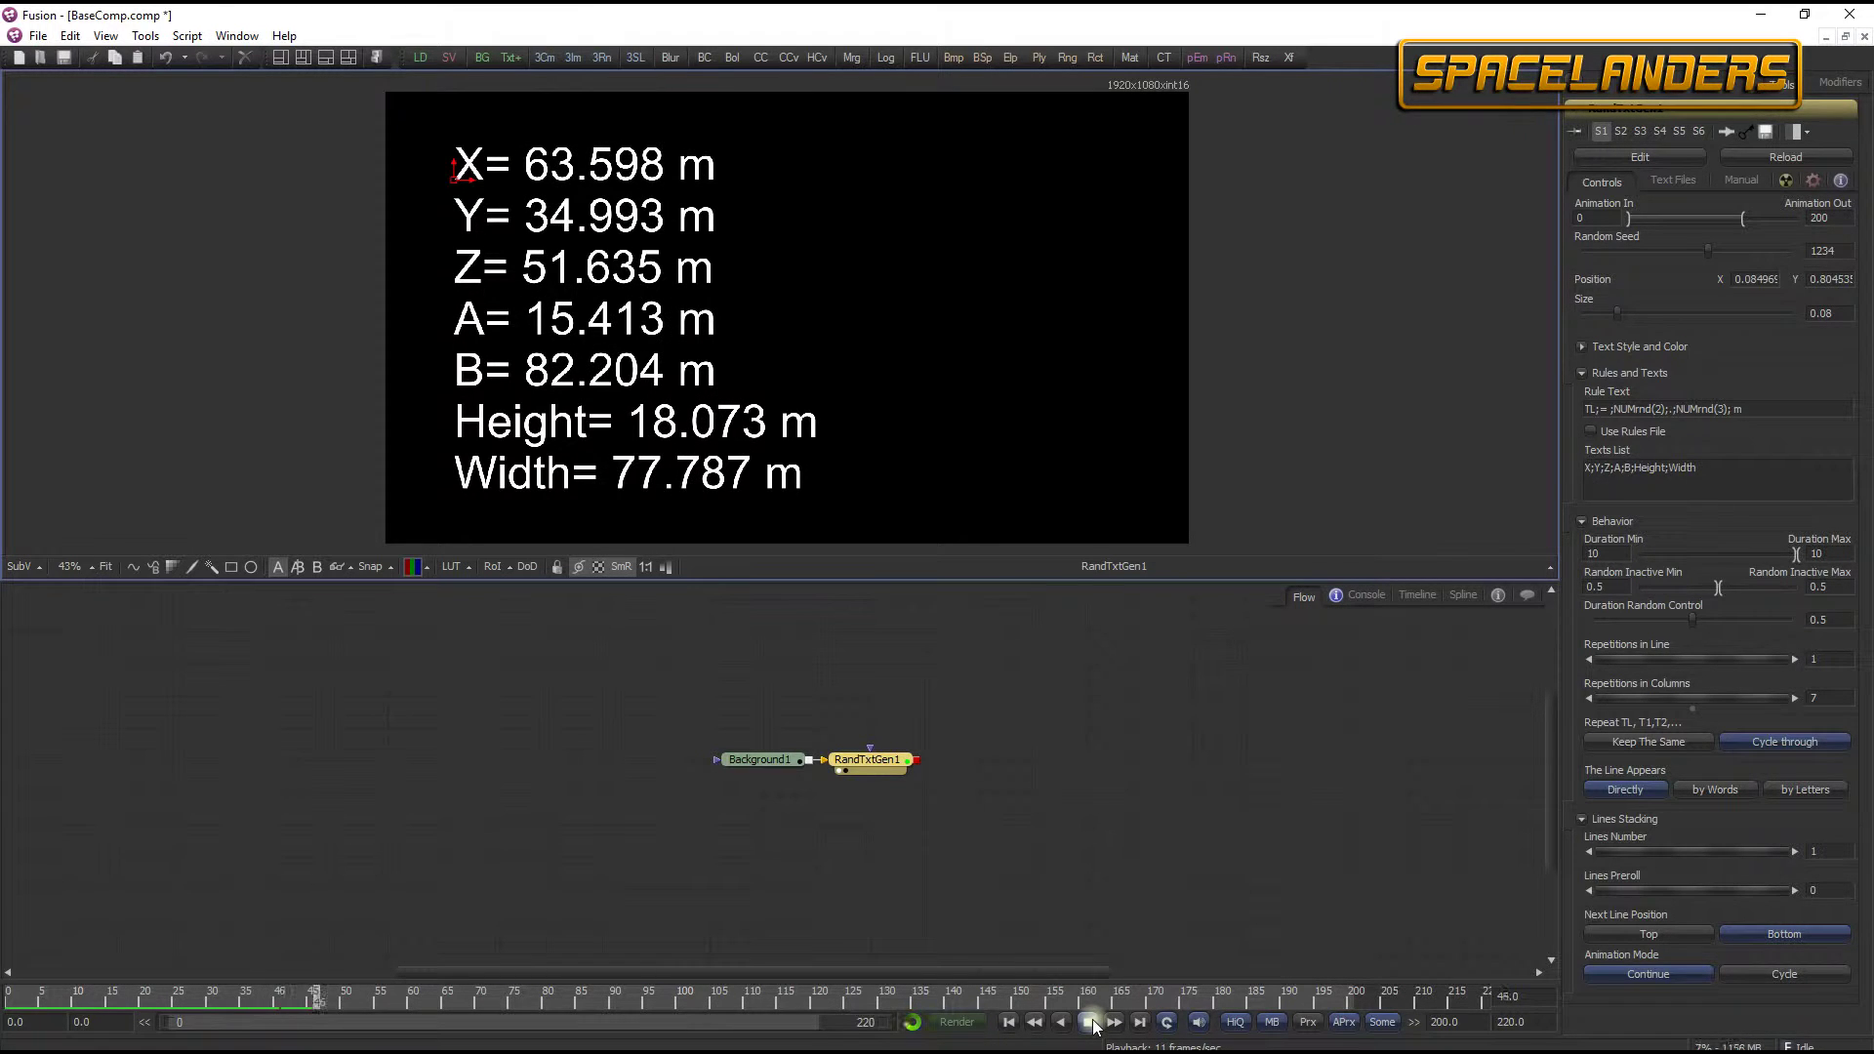
{"action": "left_click", "coordinate": [1090, 1022]}
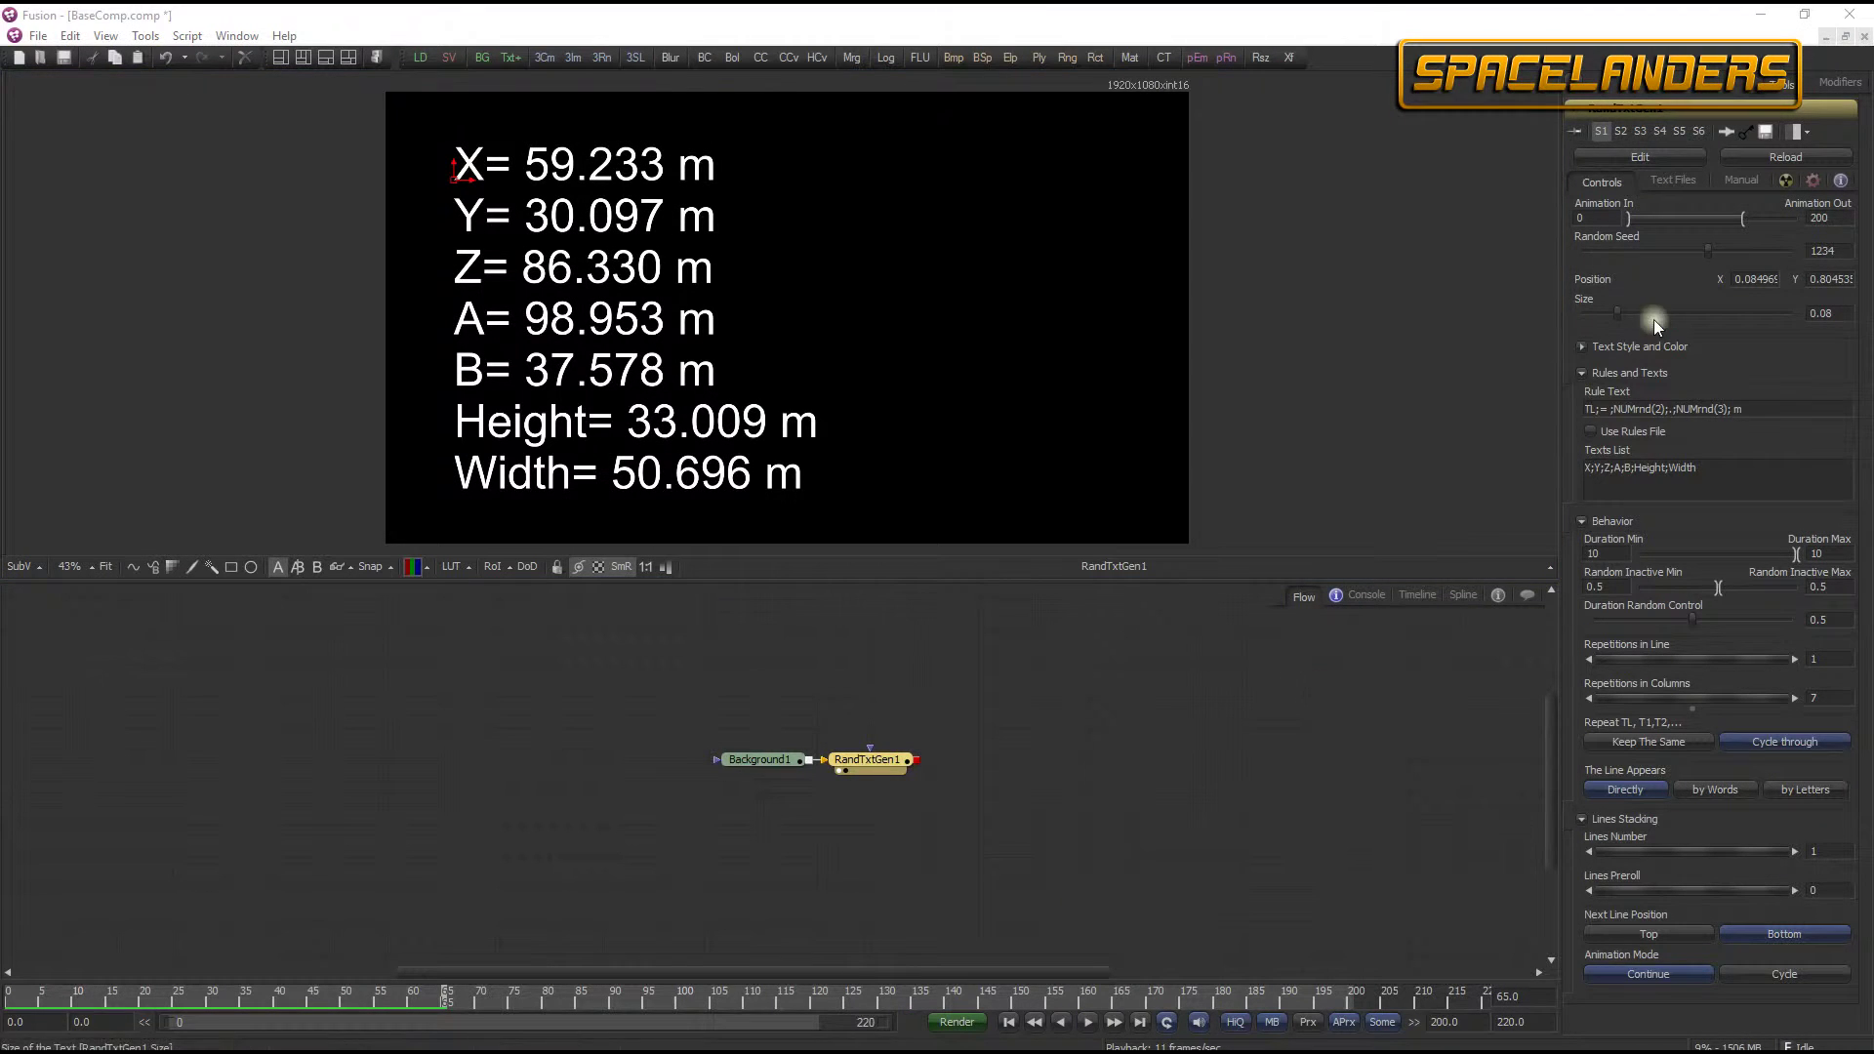
- Try a line spacing of 1.1 and the center, right and left justifications on the generated text
{"action": "left_click", "coordinate": [1583, 347]}
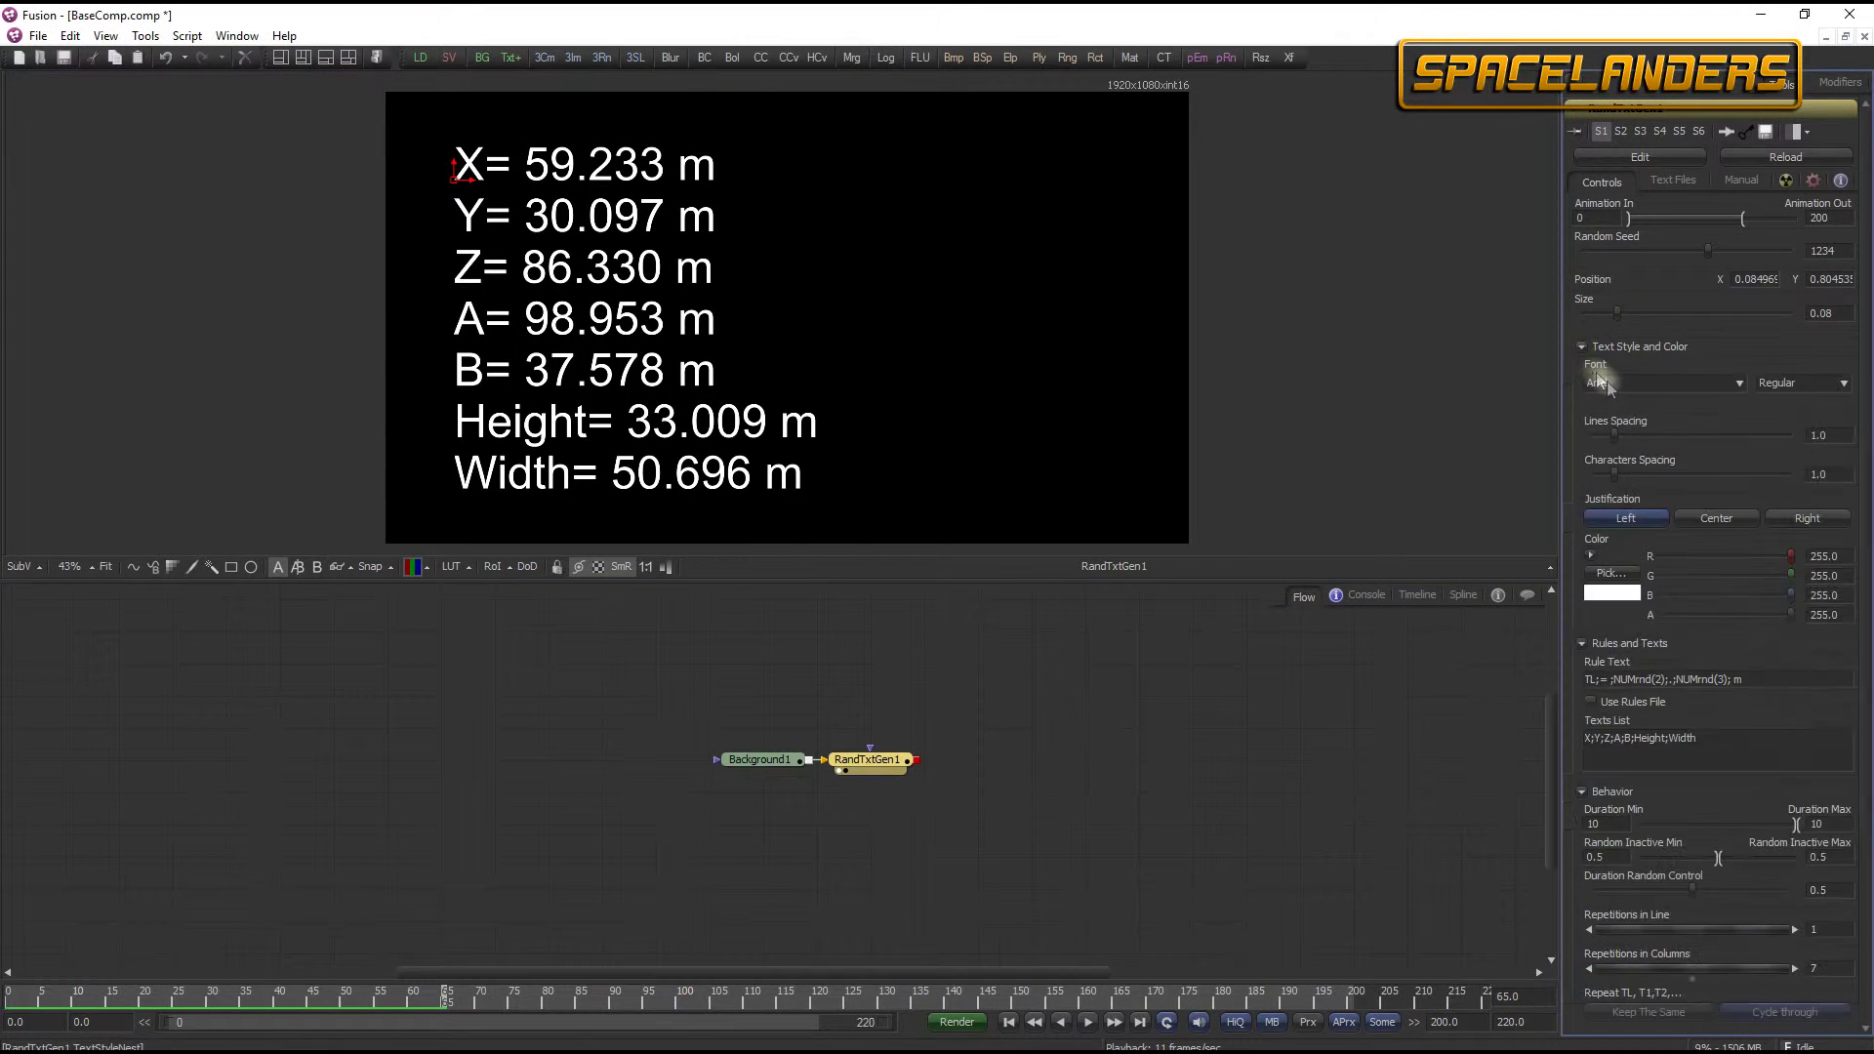
{"action": "left_click", "coordinate": [1808, 381]}
{"action": "left_click_drag", "start_coordinate": [1614, 436], "coordinate": [1614, 477]}
{"action": "left_click", "coordinate": [1727, 517]}
{"action": "left_click", "coordinate": [1794, 518]}
{"action": "left_click", "coordinate": [1621, 519]}
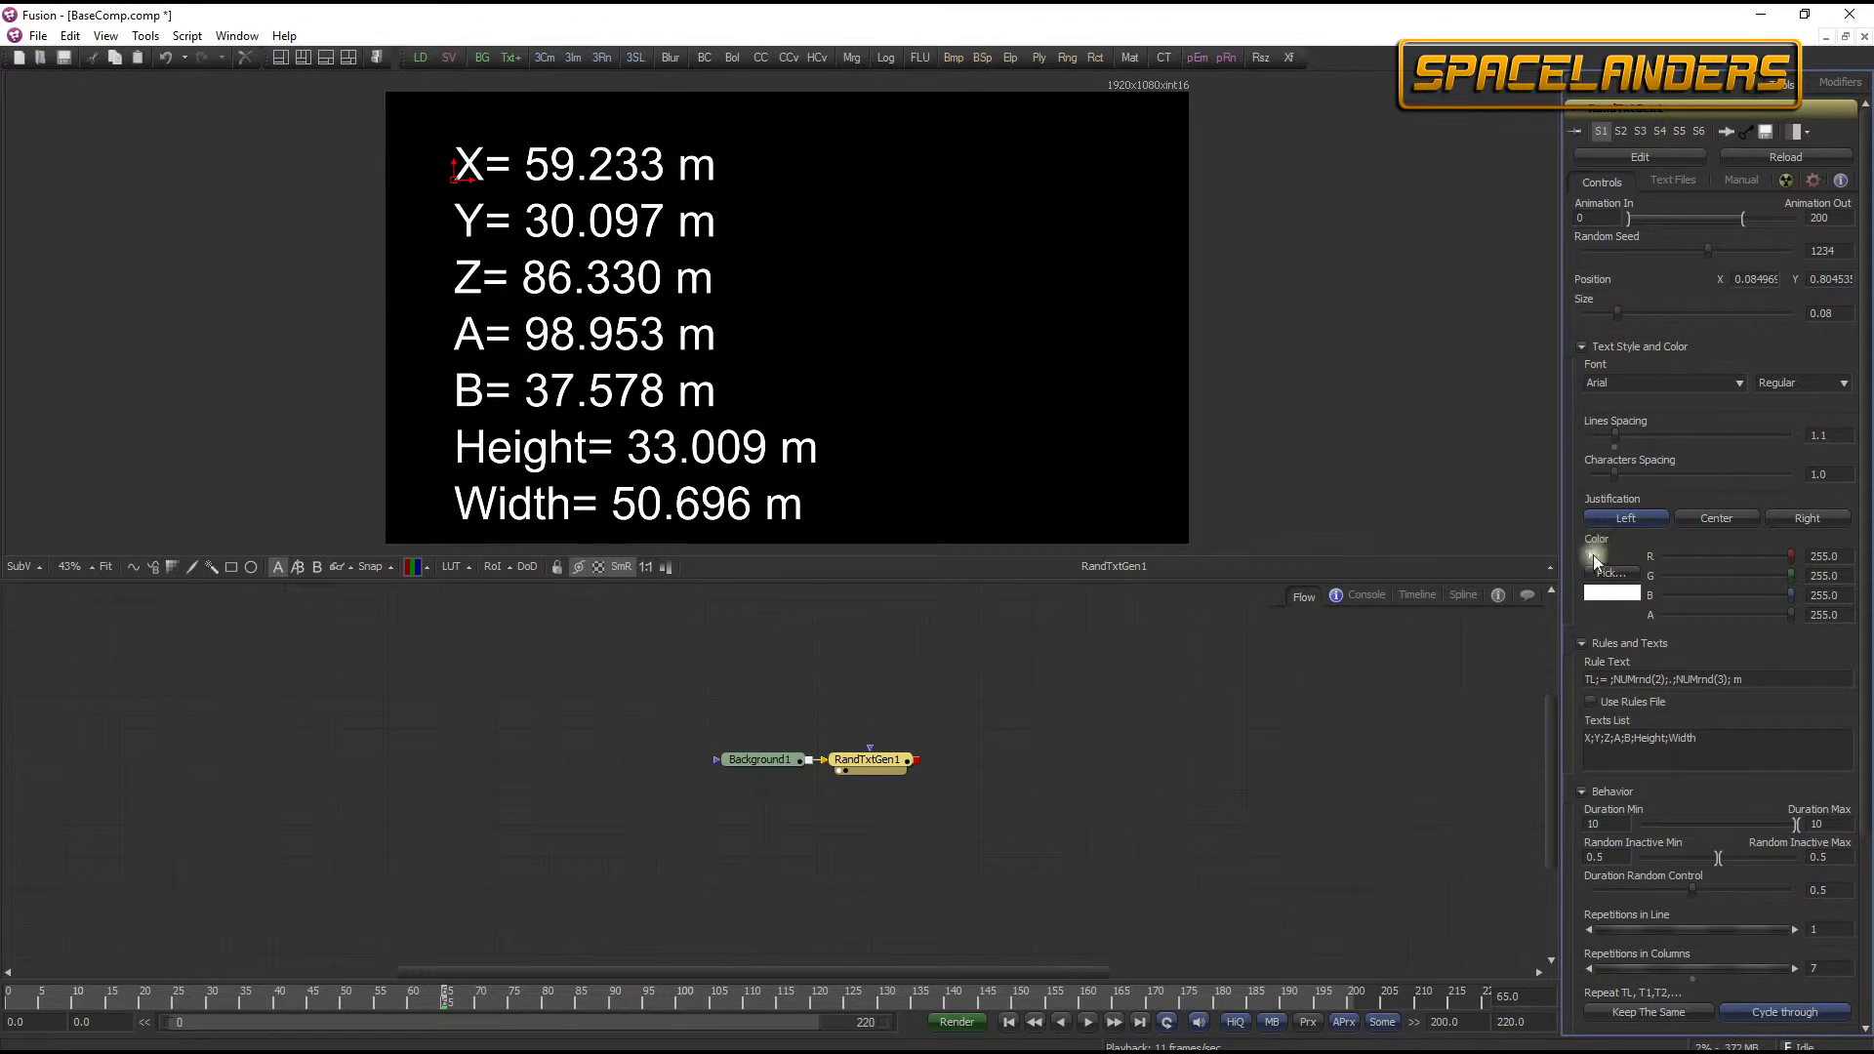
- Try an orange text color and undo the text style changes
{"action": "left_click", "coordinate": [1590, 555]}
{"action": "left_click_drag", "start_coordinate": [1689, 615], "coordinate": [1732, 569]}
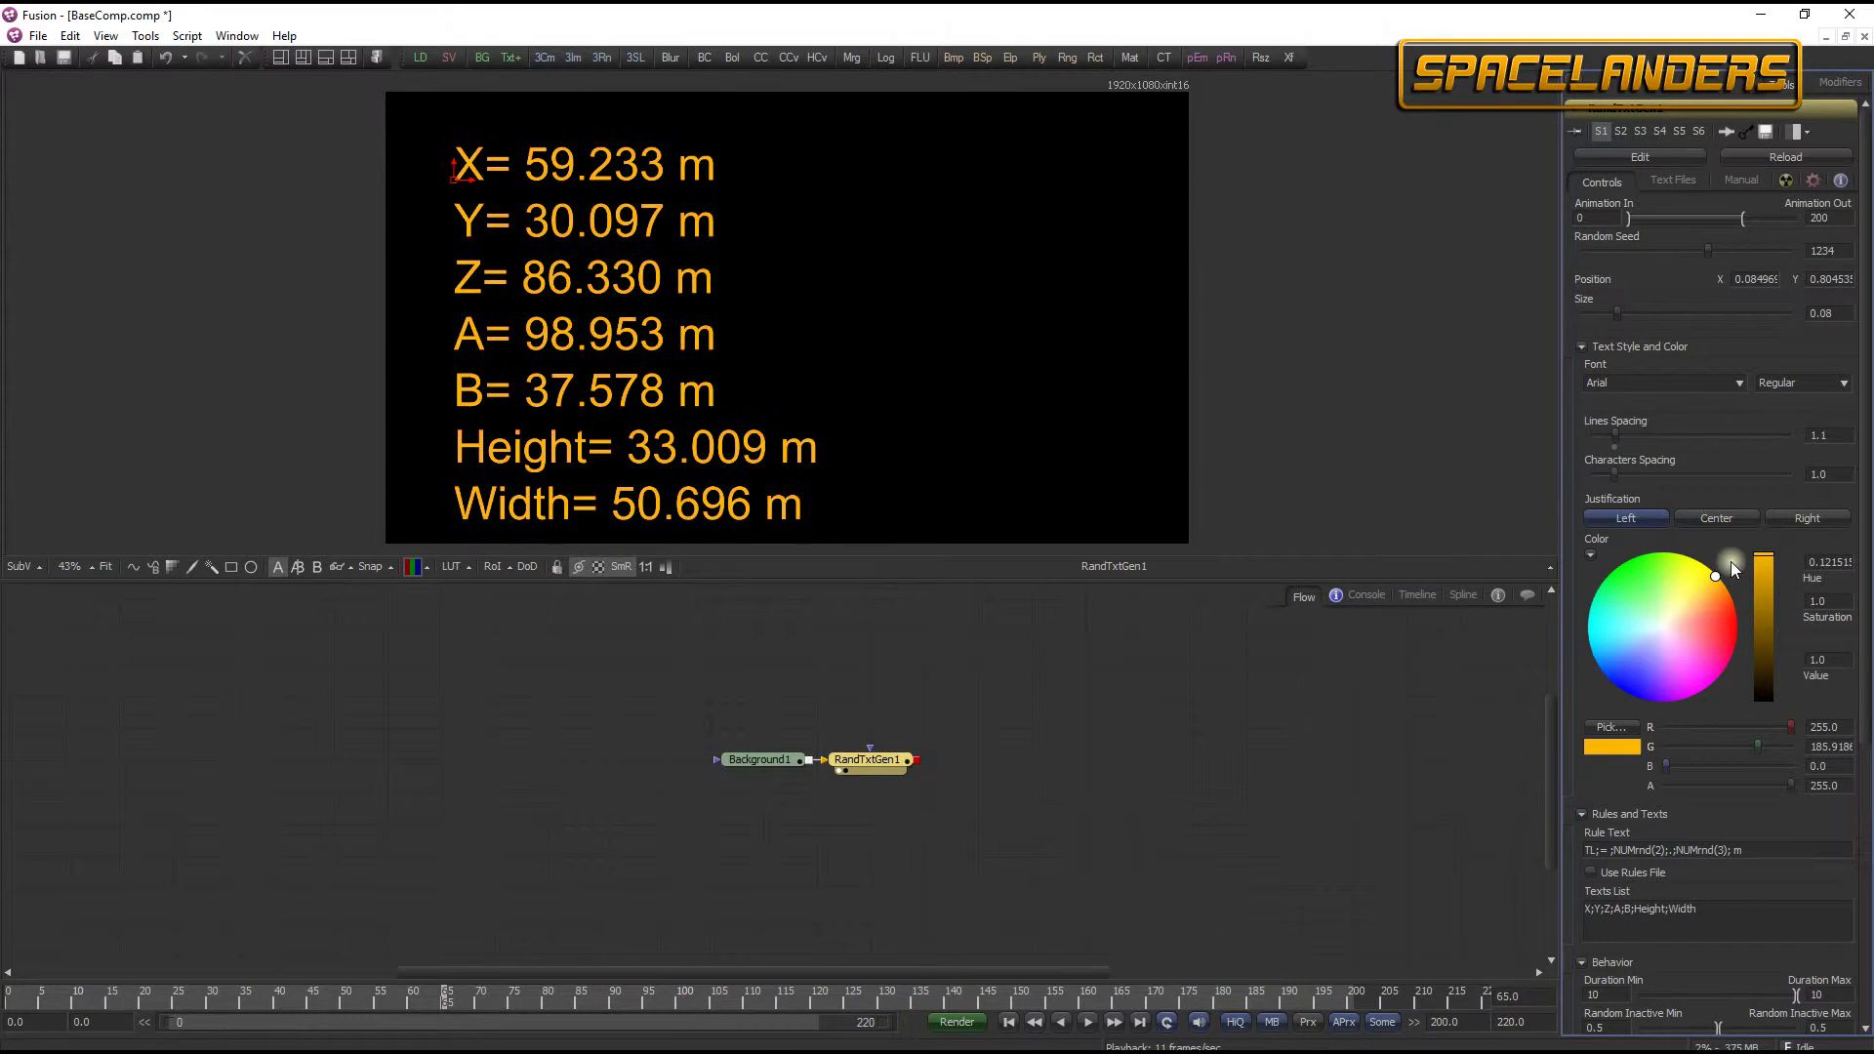
{"action": "key", "text": "ctrl+z"}
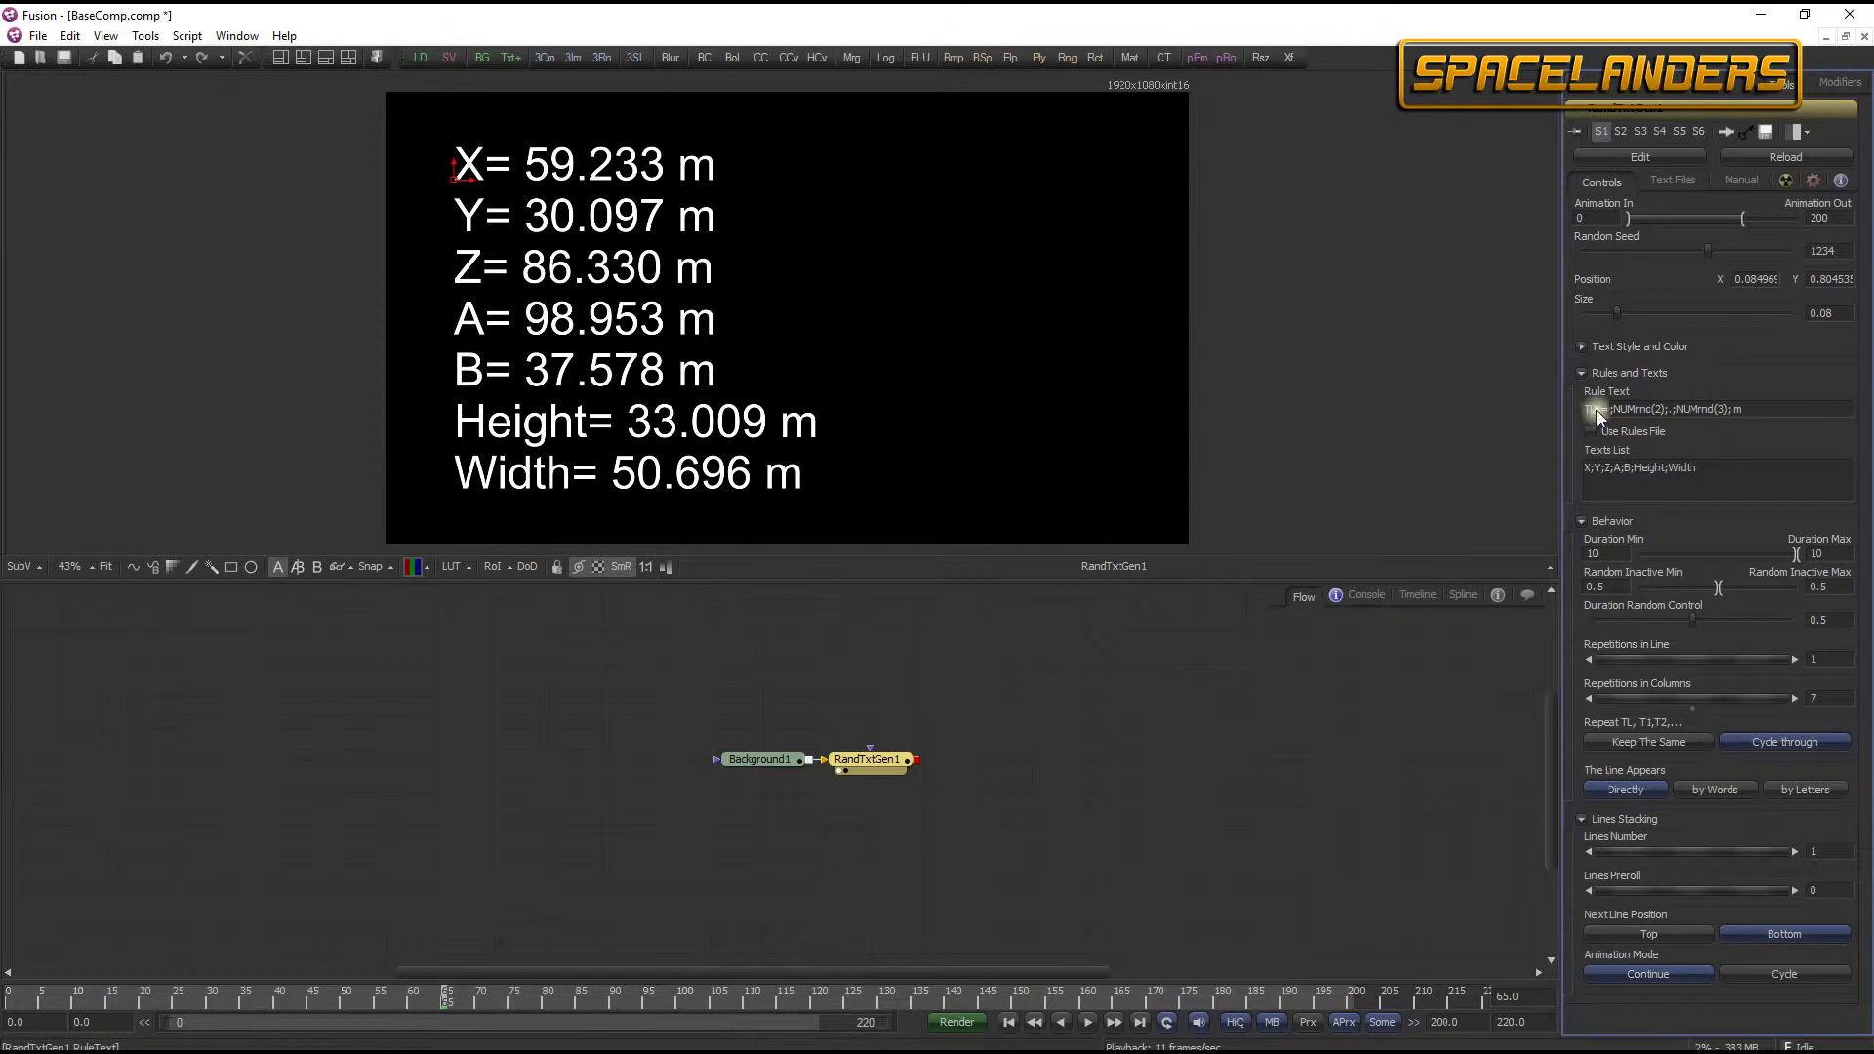
- Replace the TL label at the start of the rule text with a random text function of five characters, TXTrnd(5)
{"action": "key", "text": "BackSpace"}
{"action": "key", "text": "BackSpace"}
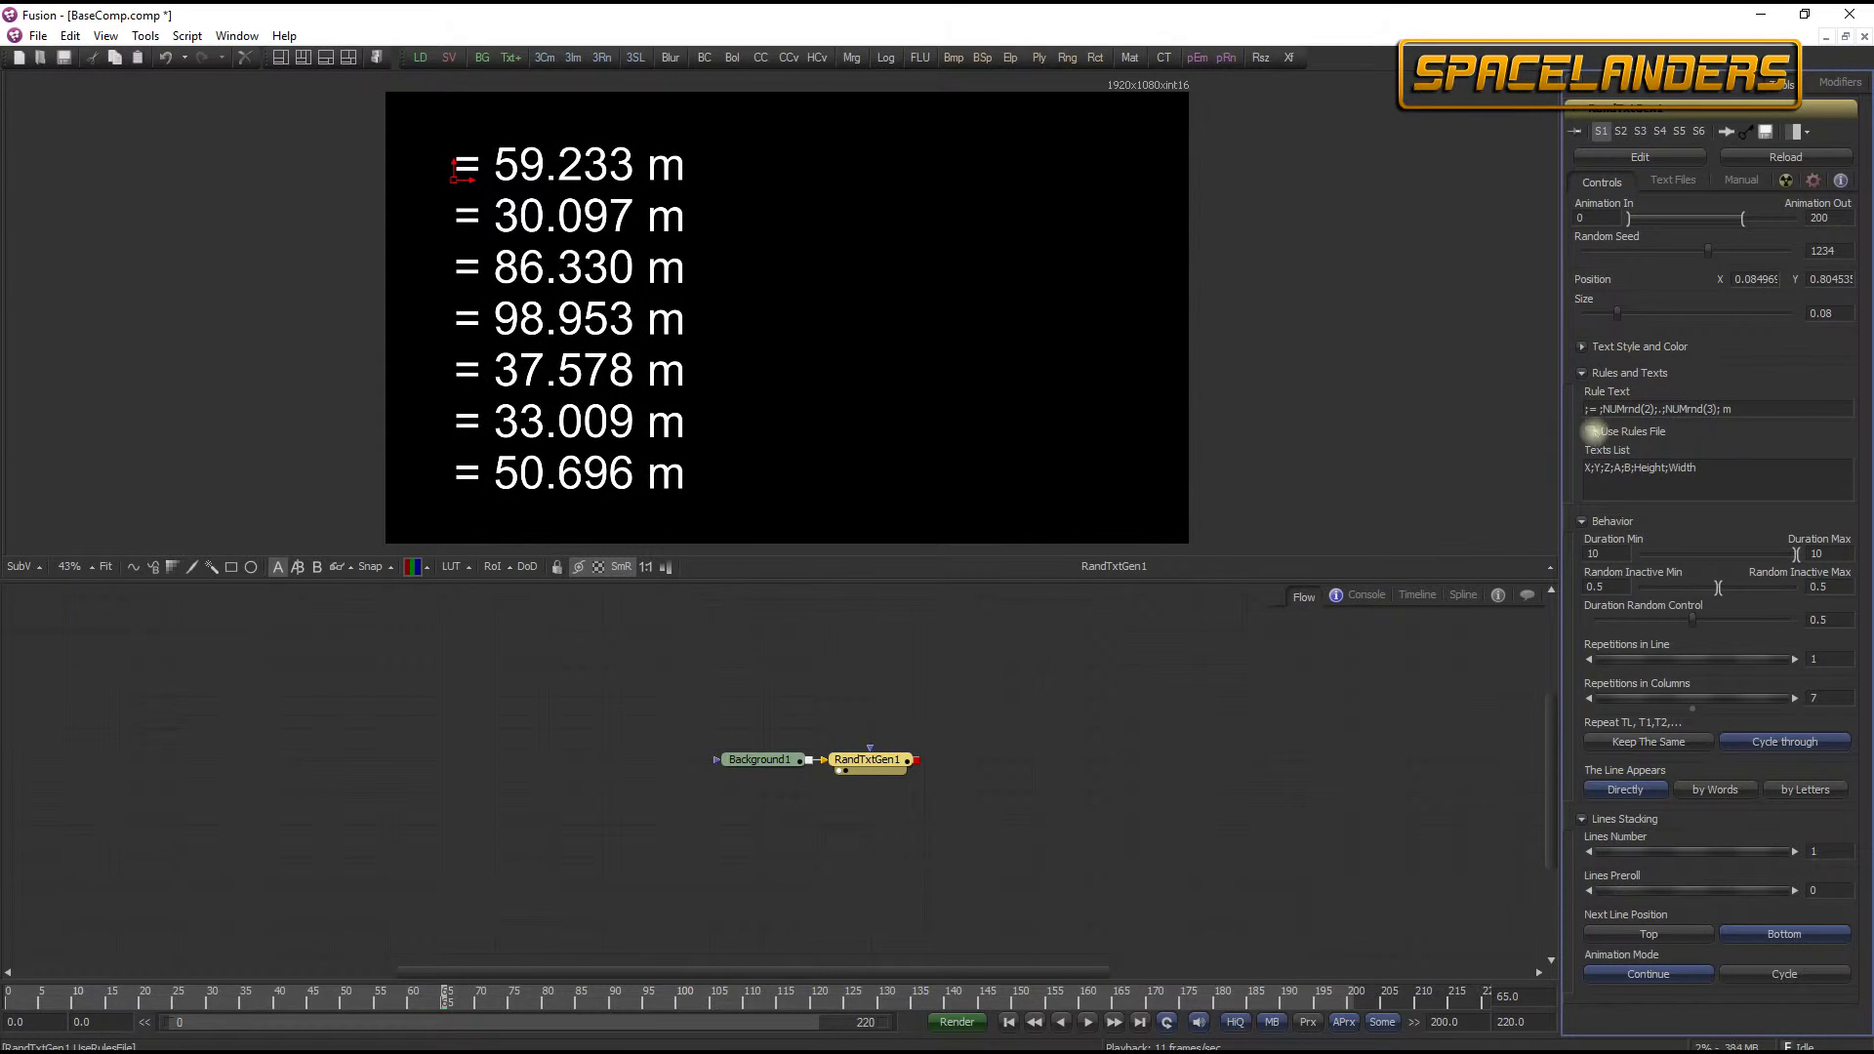
{"action": "type", "text": "TX"}
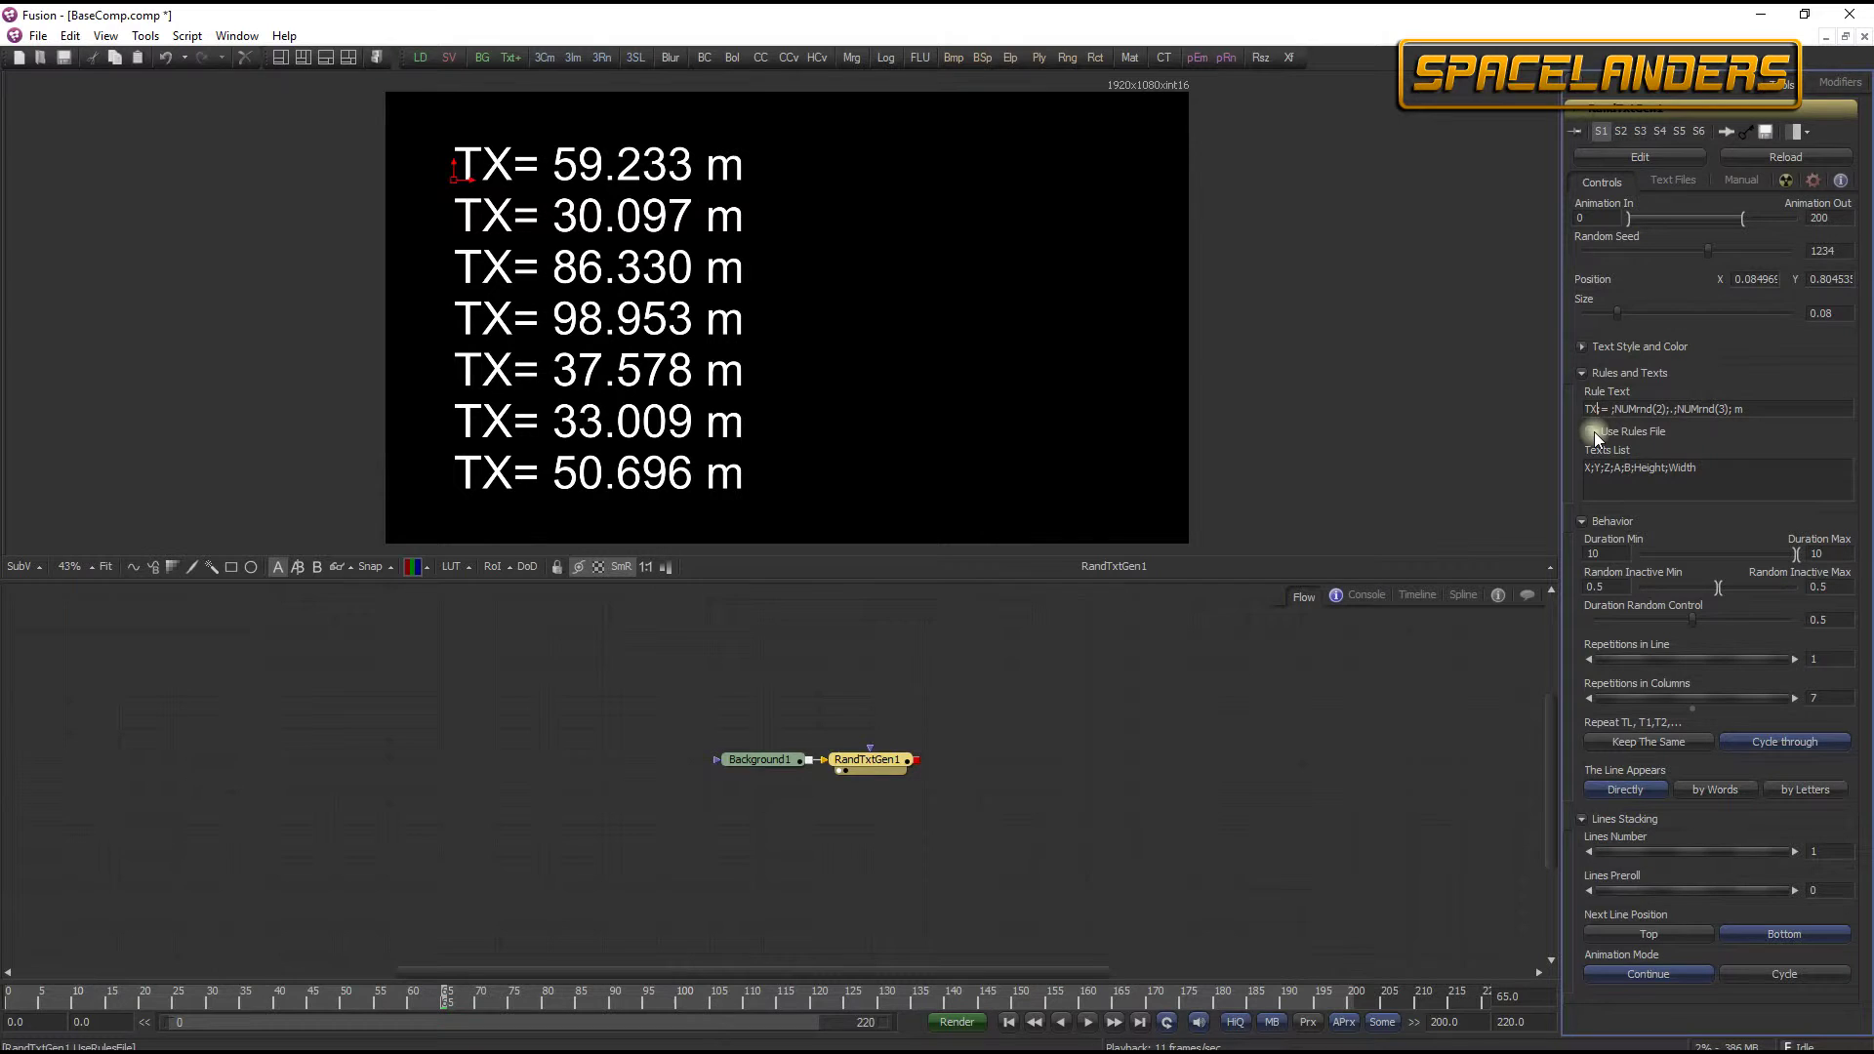
{"action": "type", "text": "Trnd"}
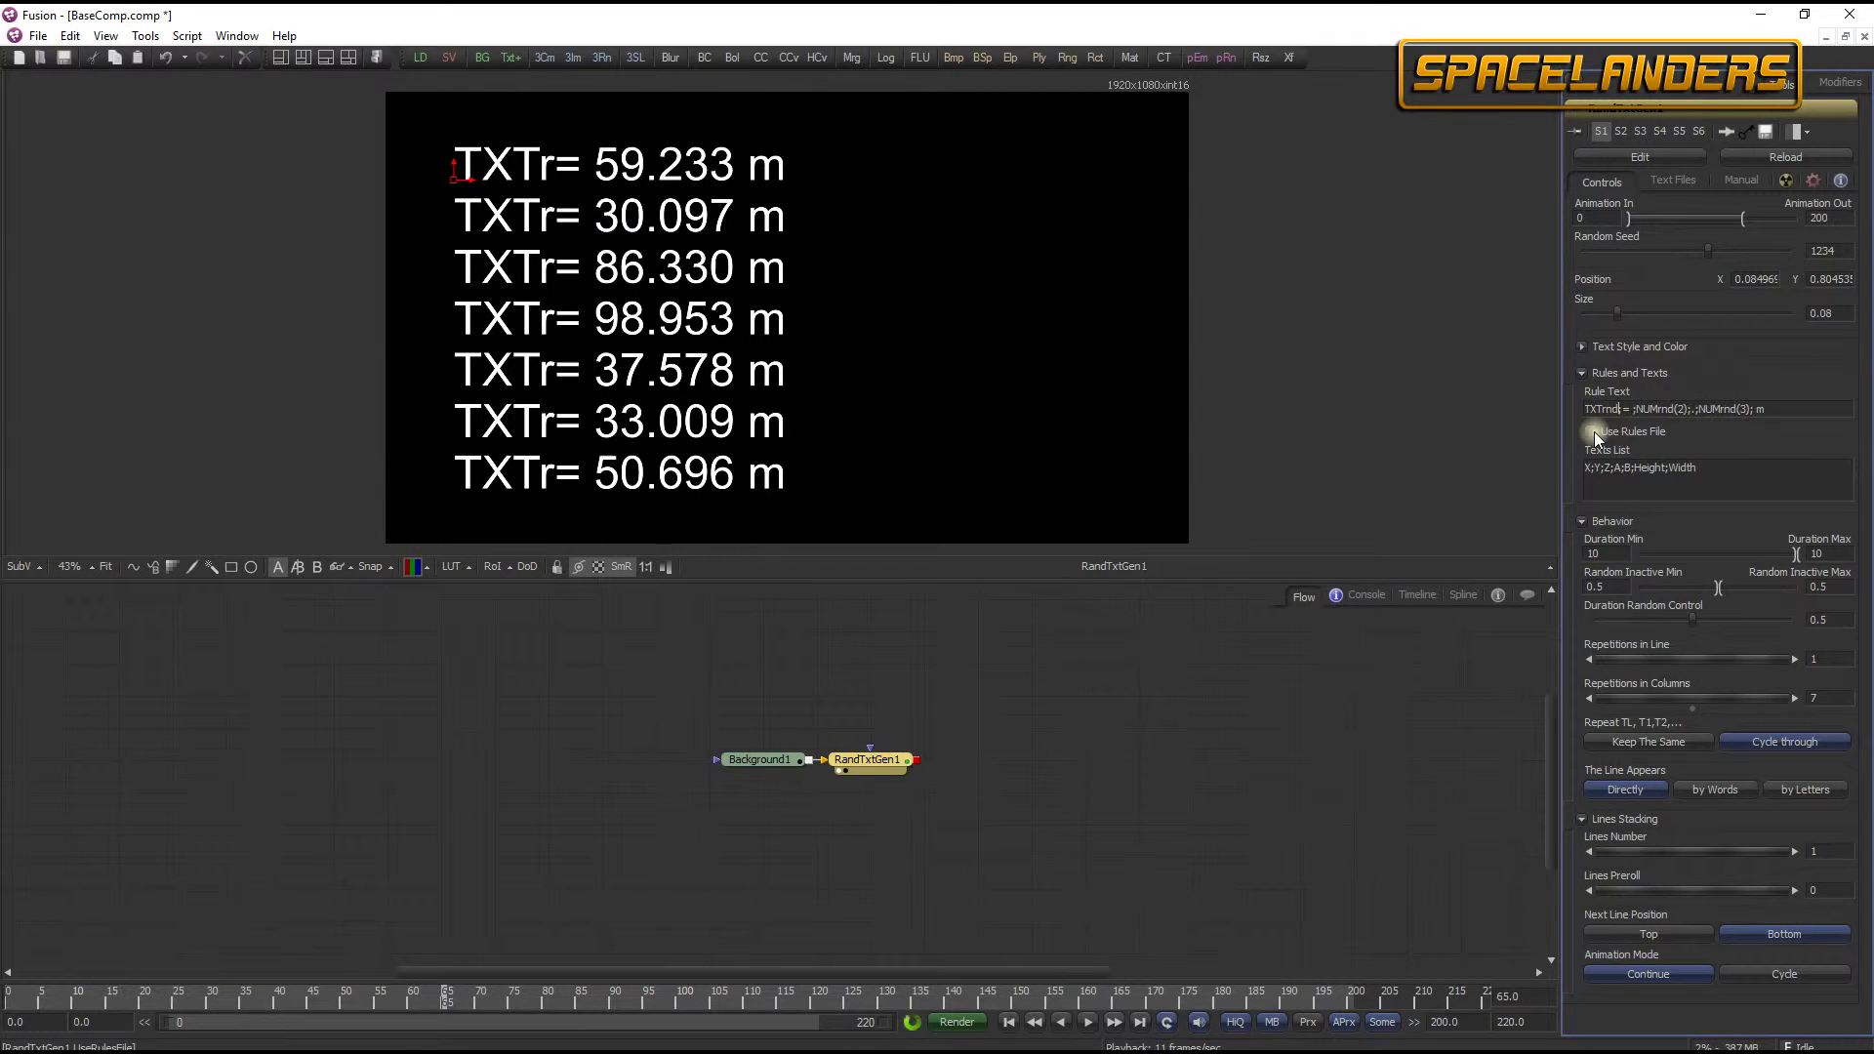
{"action": "type", "text": "()"}
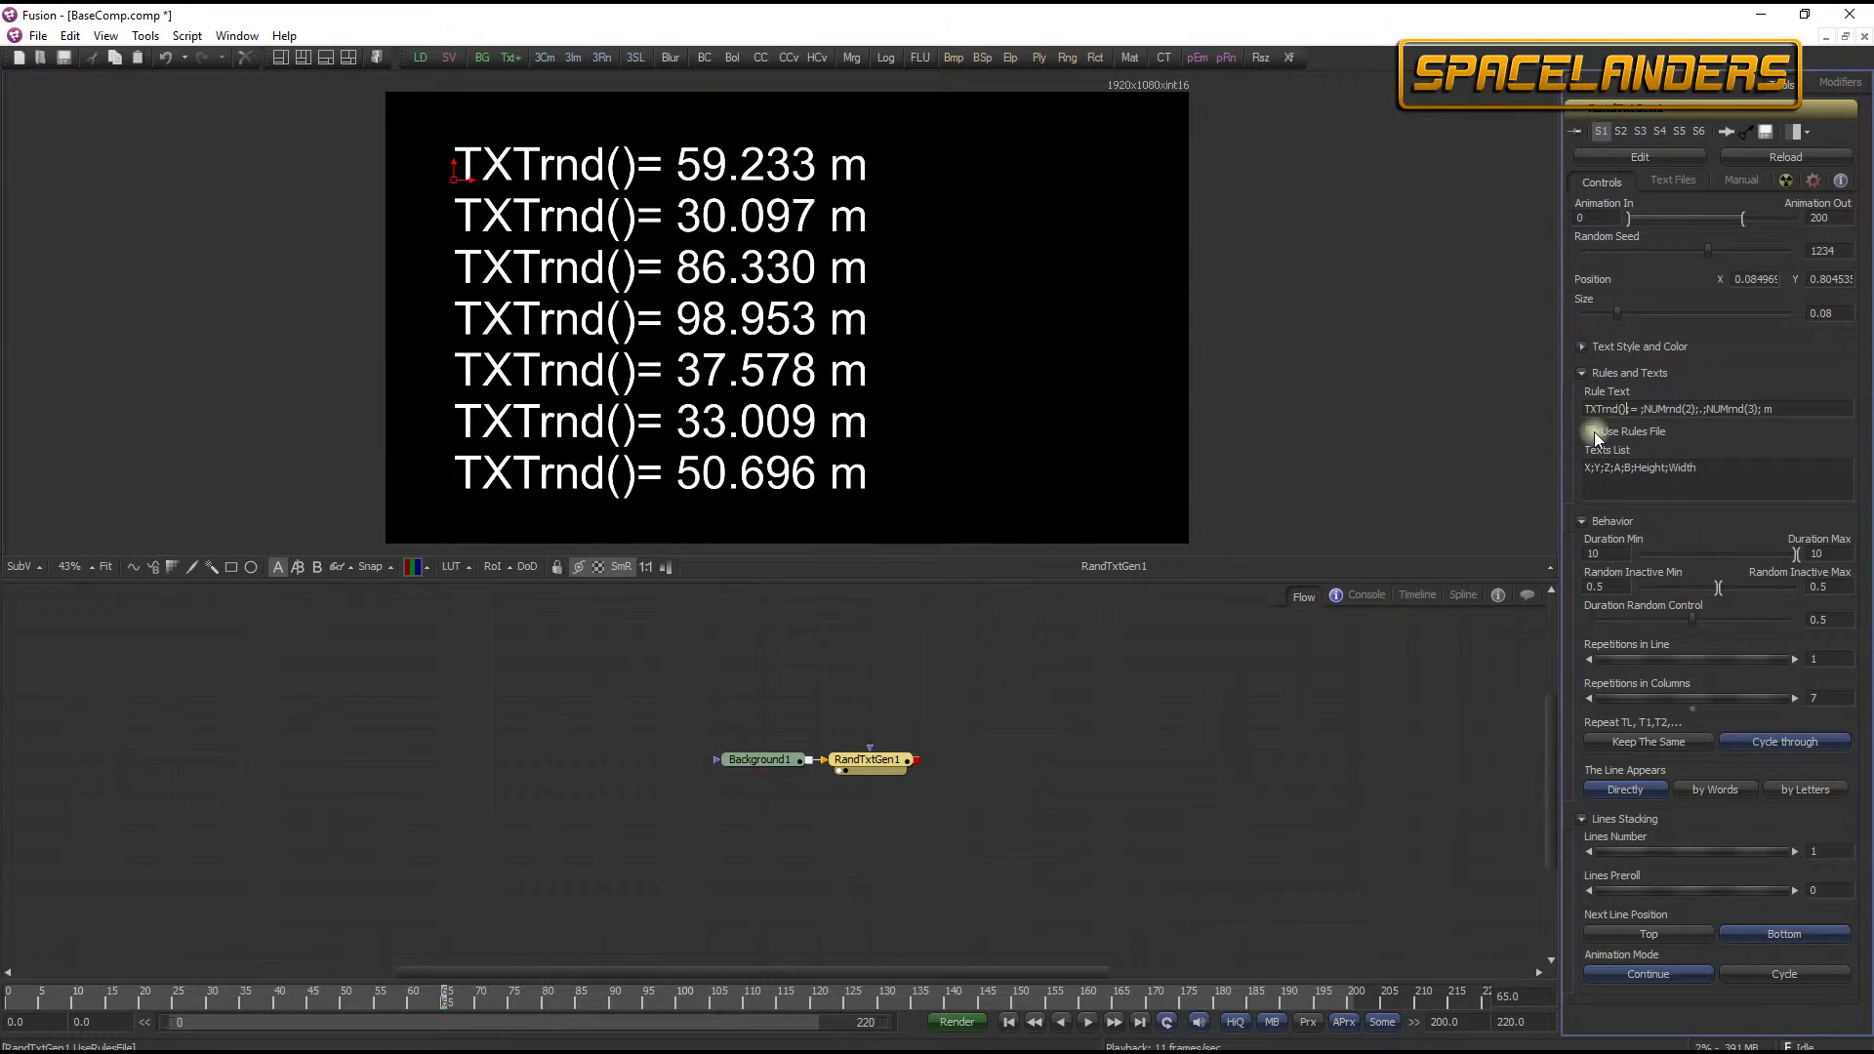
{"action": "type", "text": "5"}
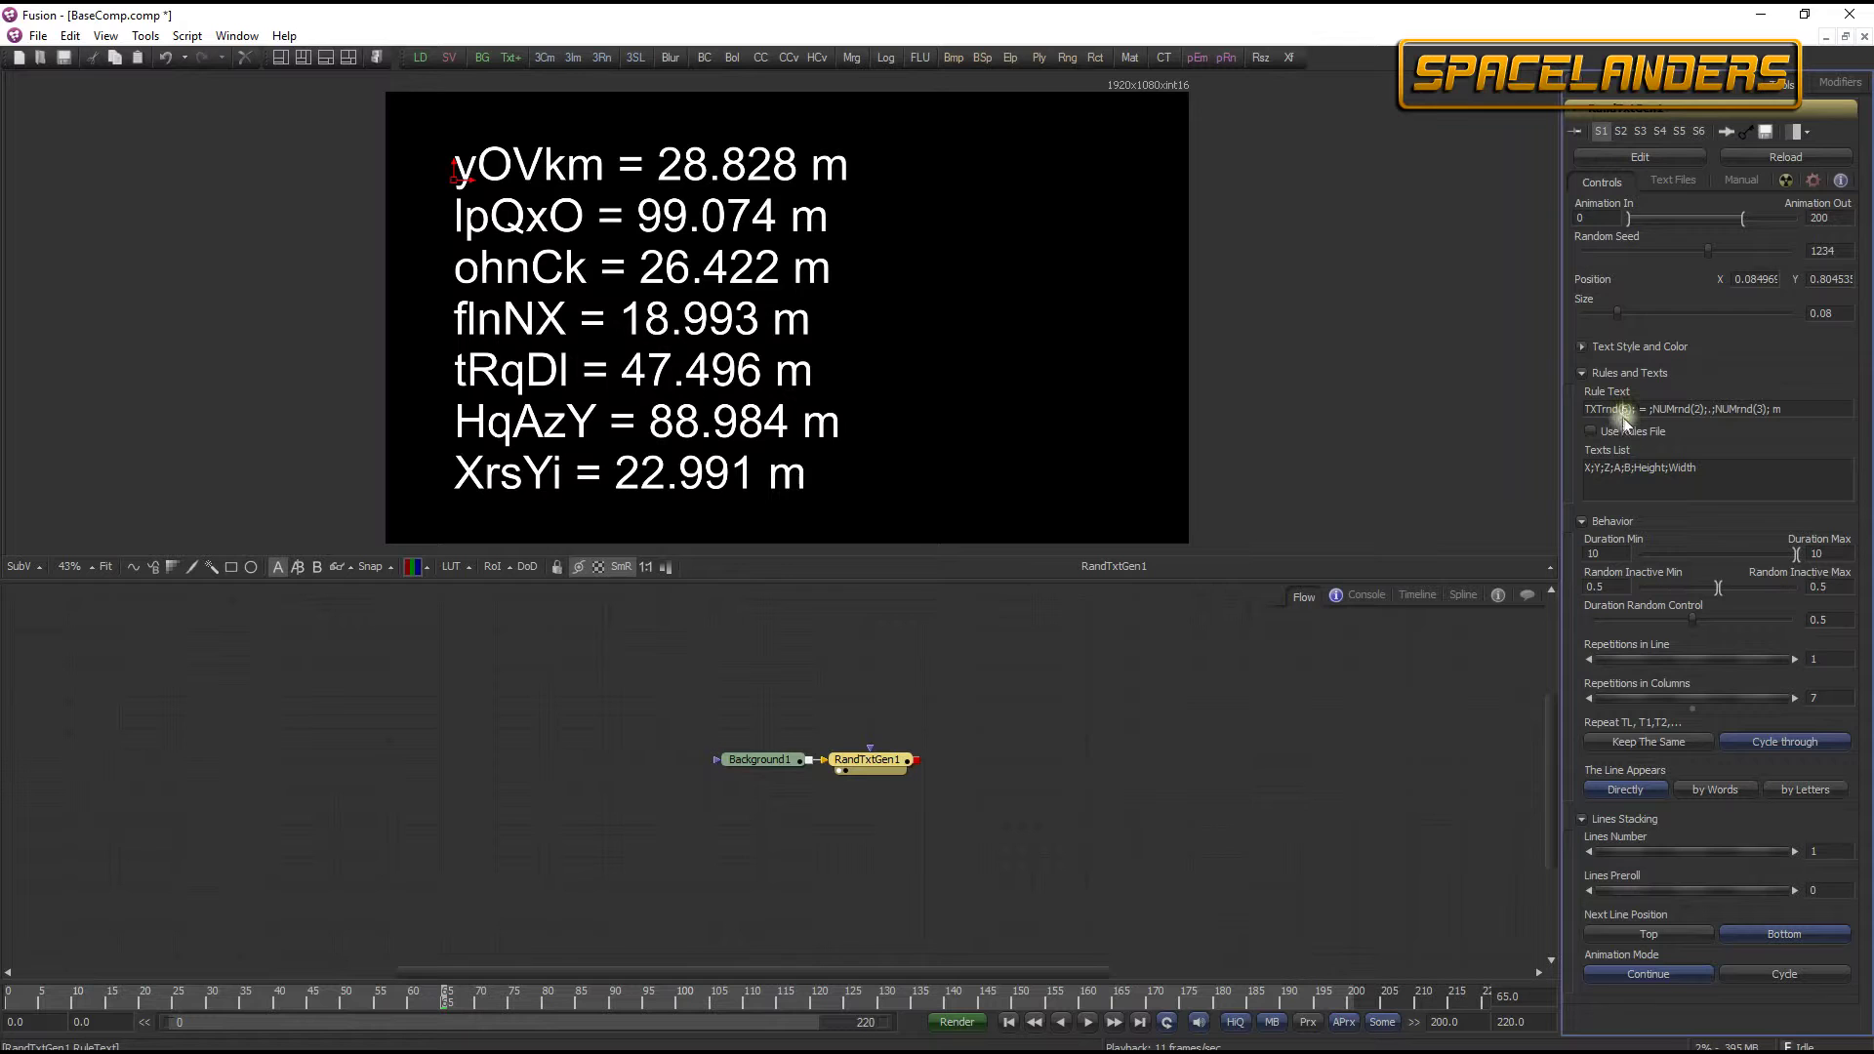
- Add a letter-type parameter before the length in TXTrnd and try the Z, z, A and a options in turn
{"action": "type", "text": ","}
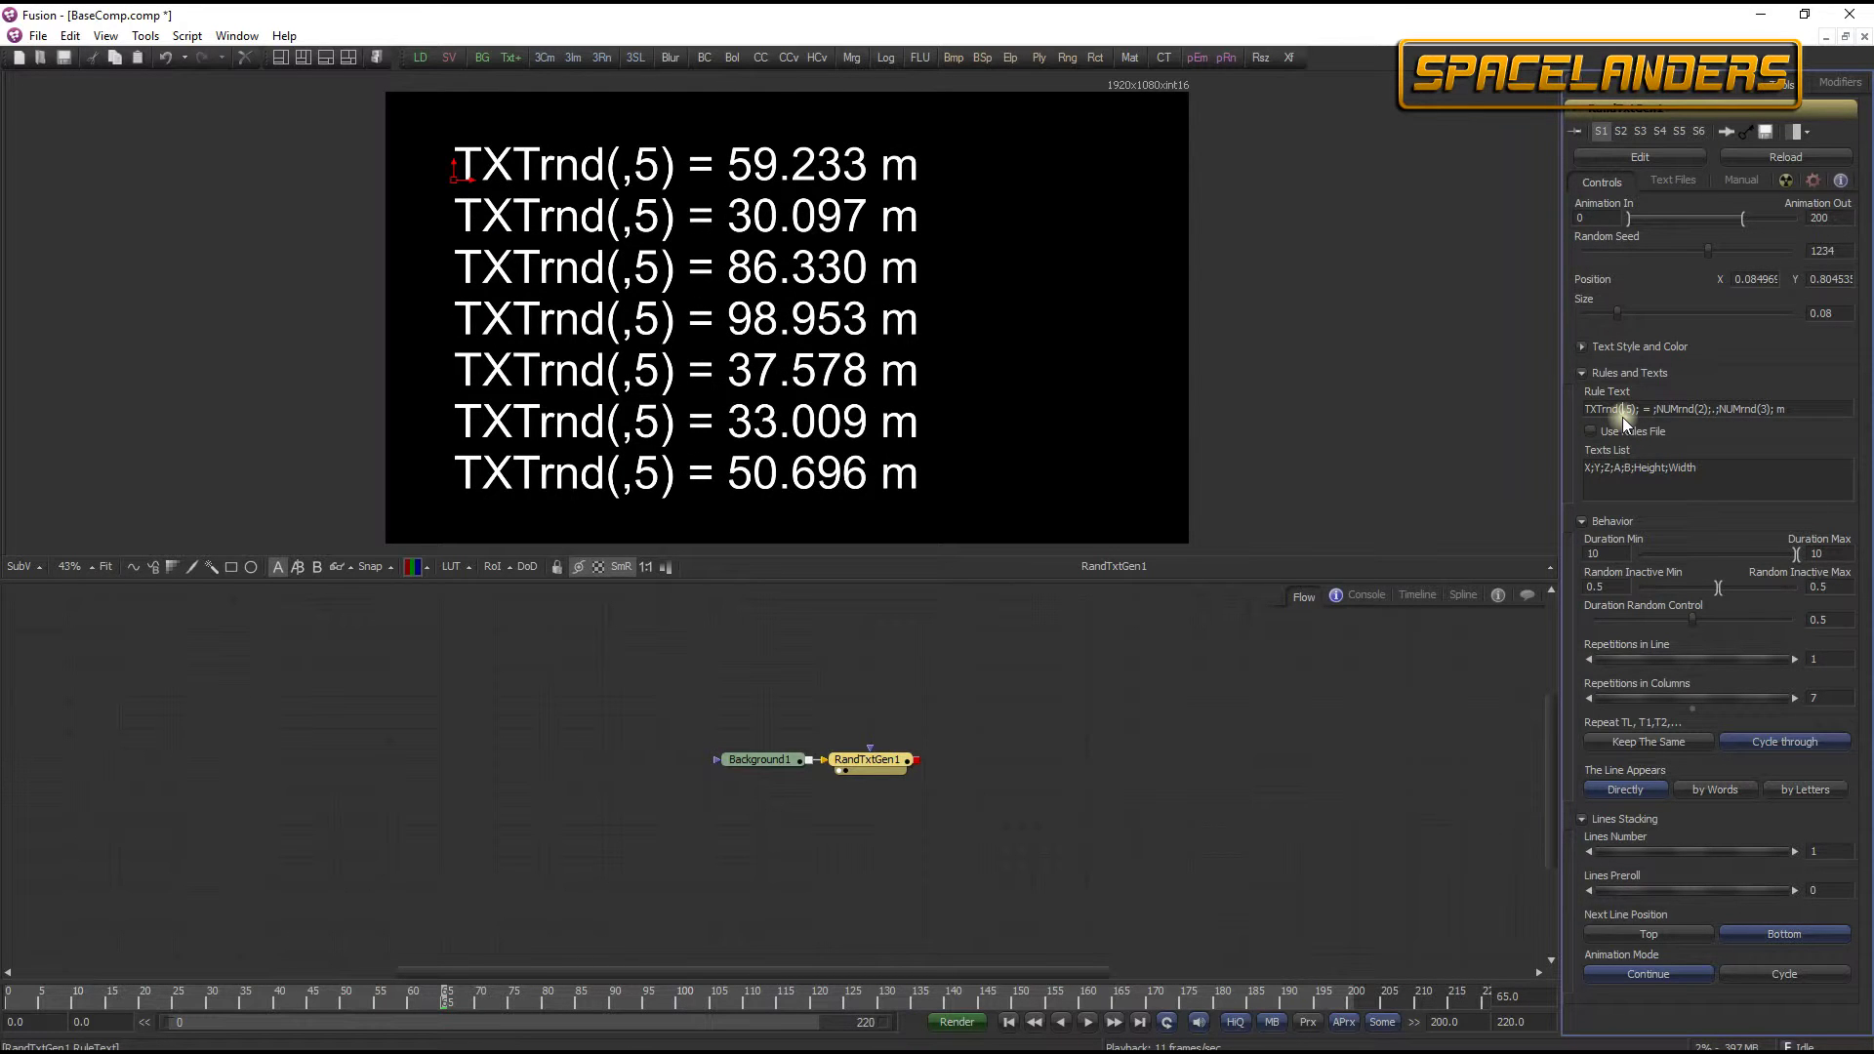
{"action": "type", "text": "7"}
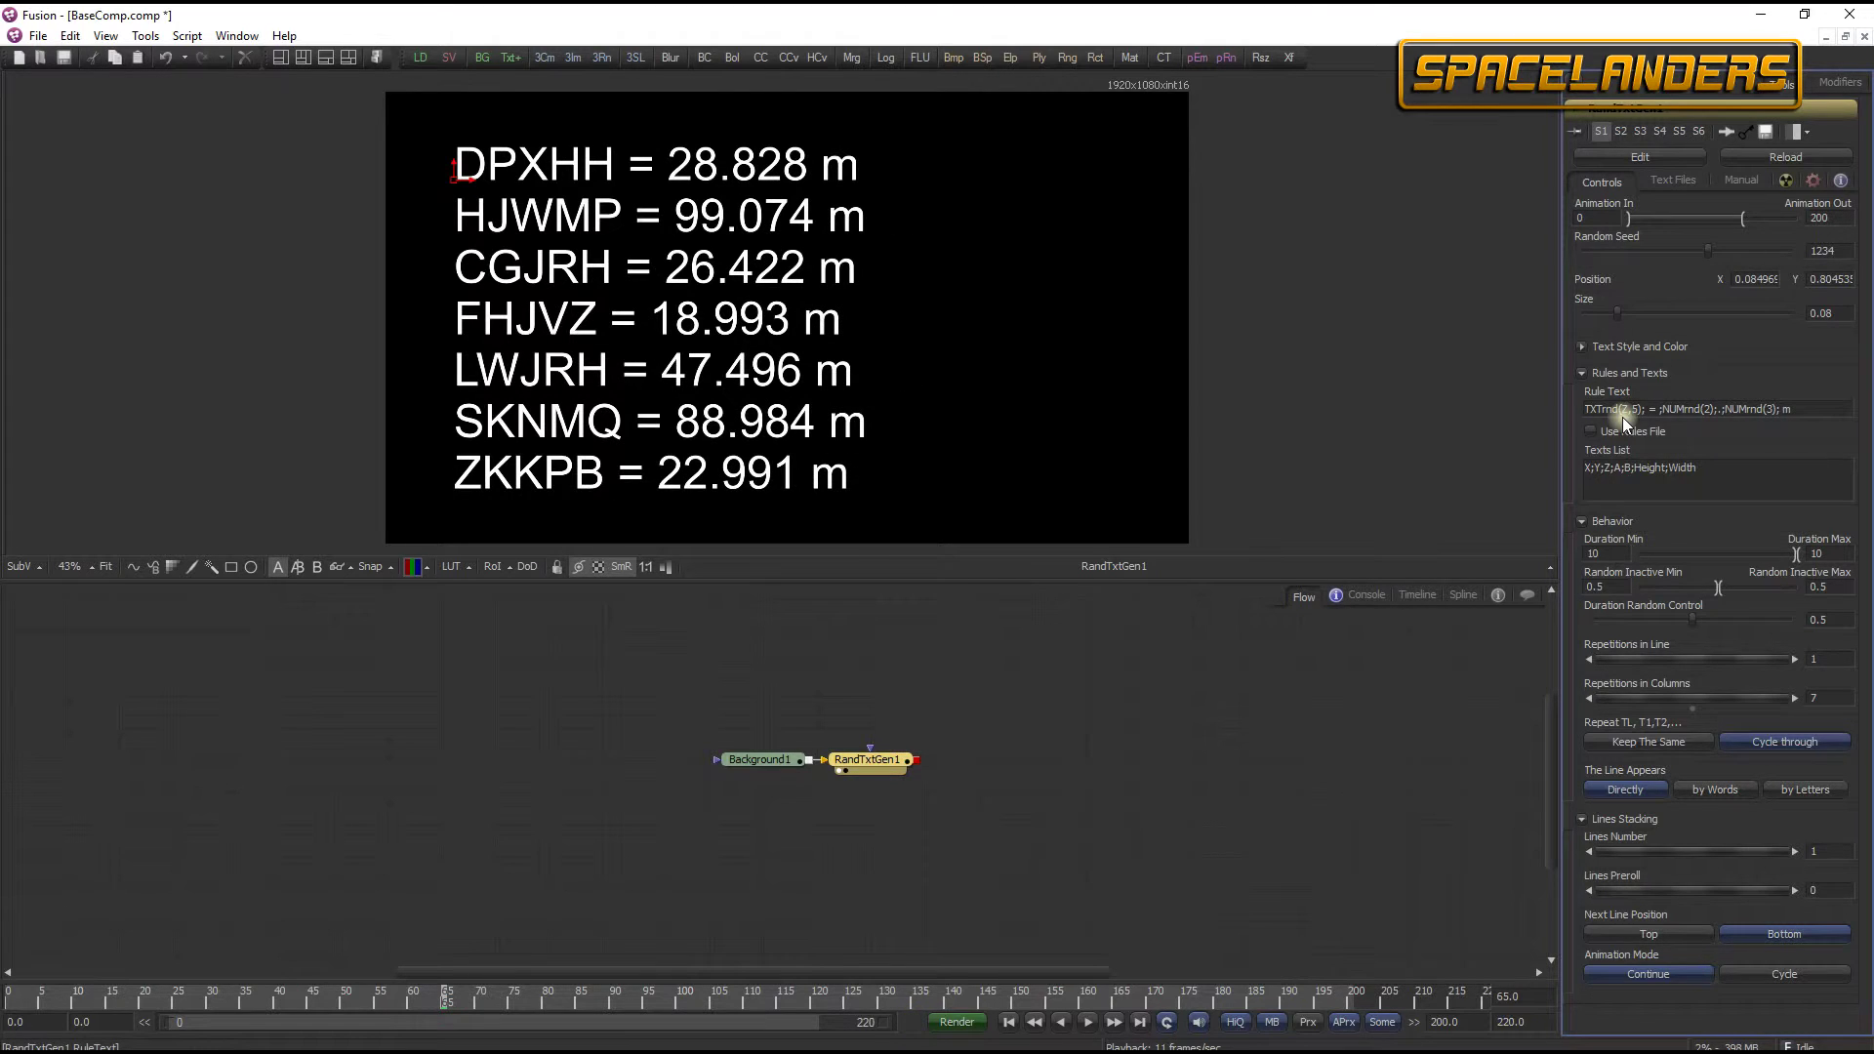
{"action": "key", "text": "BackSpace"}
{"action": "type", "text": "8"}
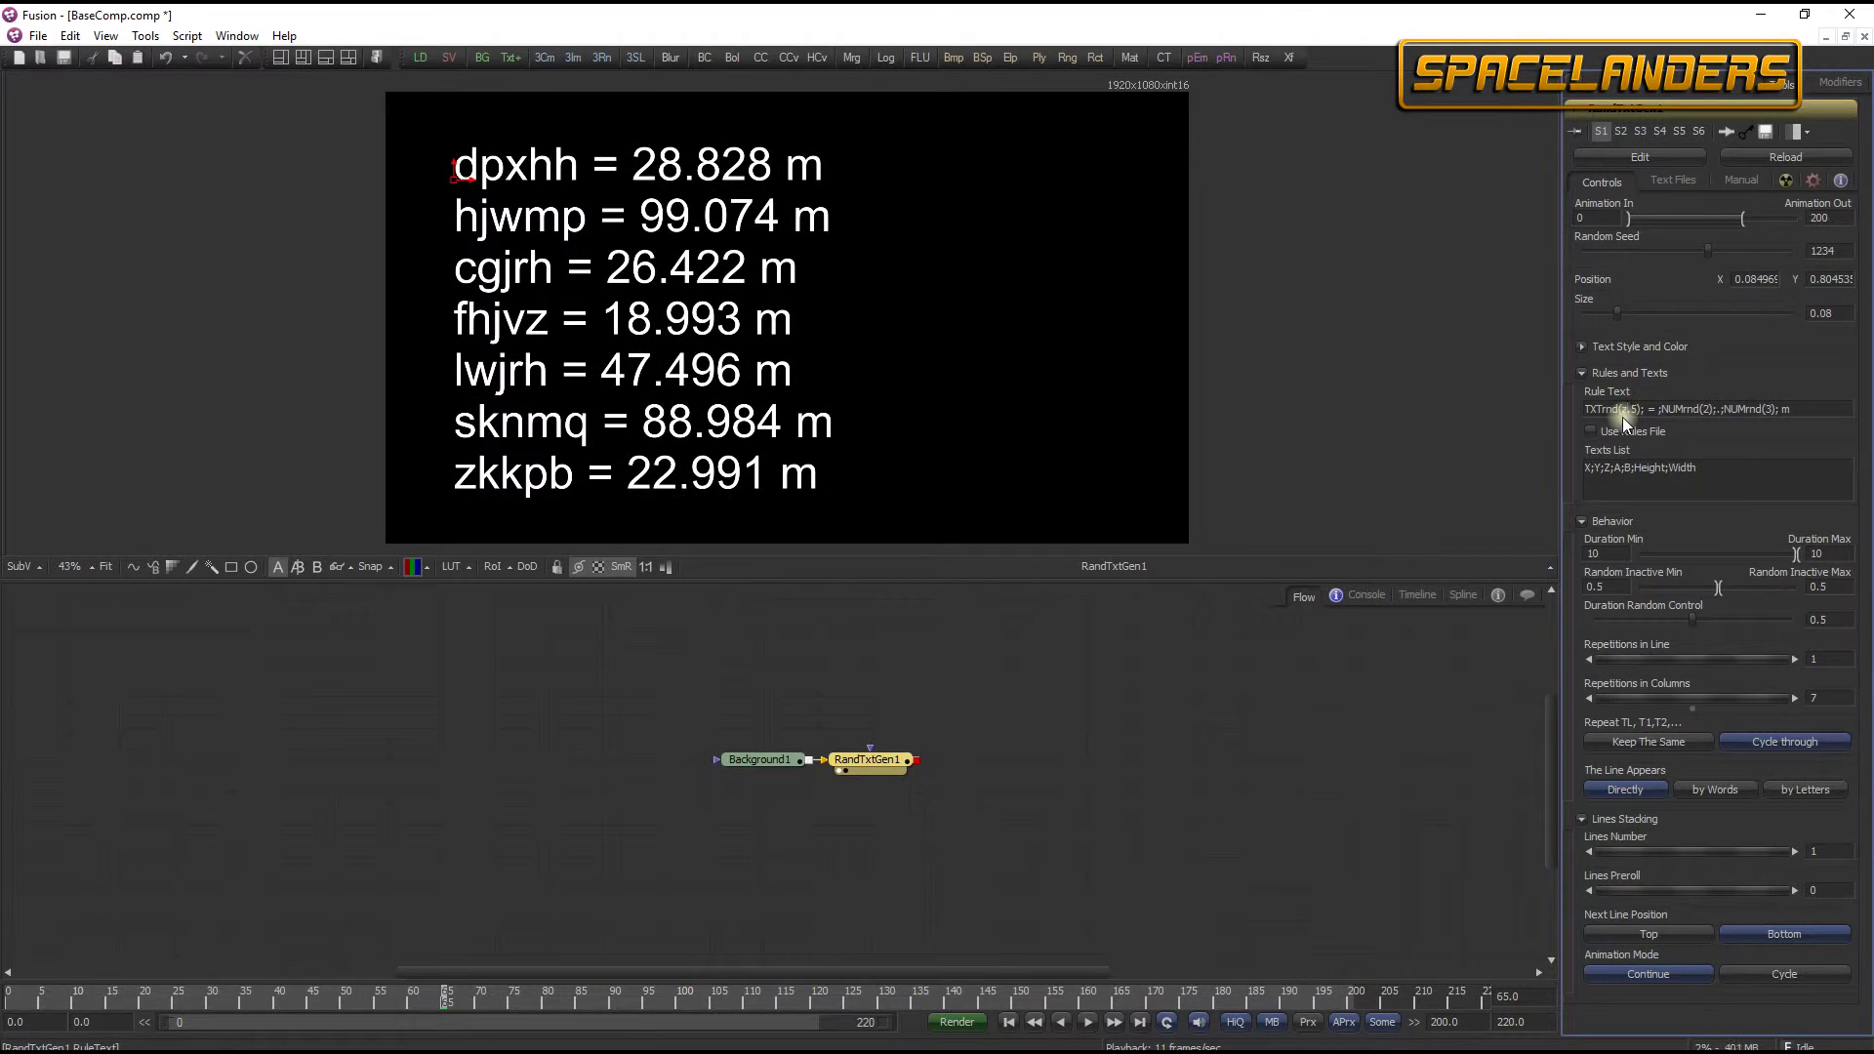
{"action": "key", "text": "BackSpace"}
{"action": "type", "text": "A"}
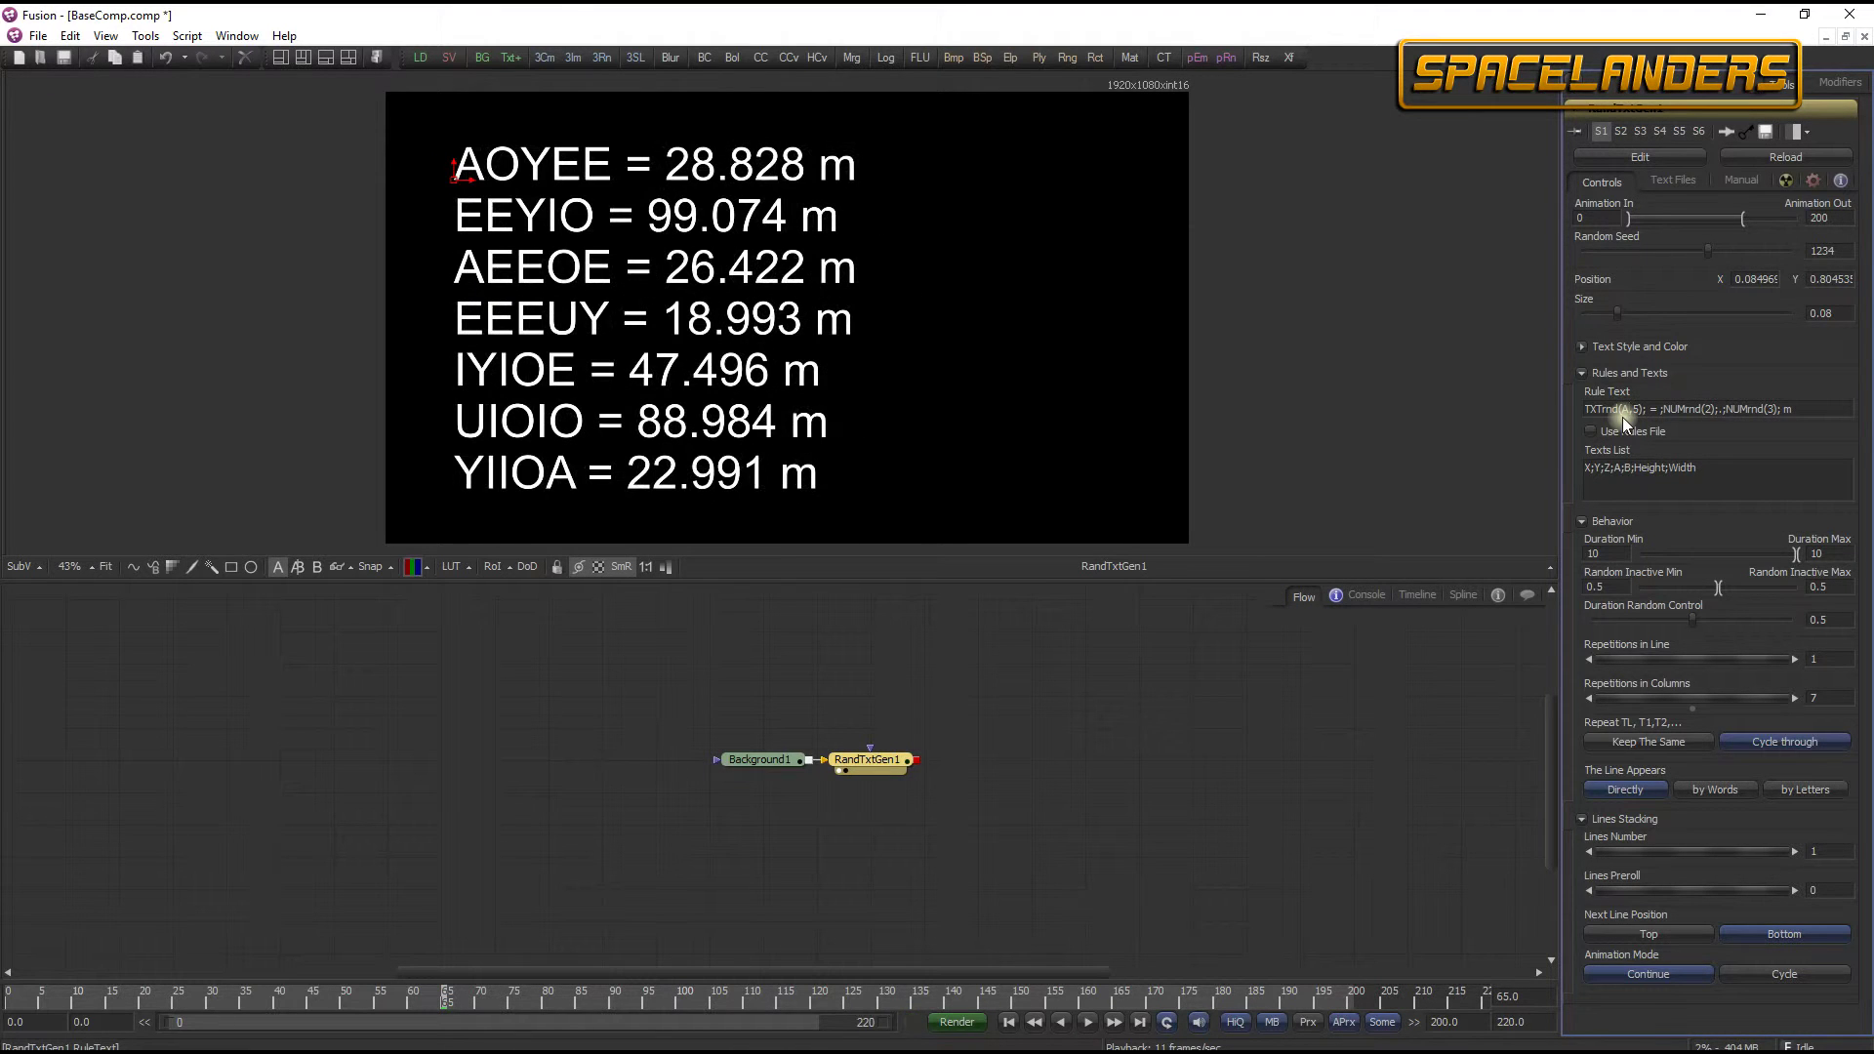
{"action": "key", "text": "BackSpace"}
{"action": "type", "text": "a"}
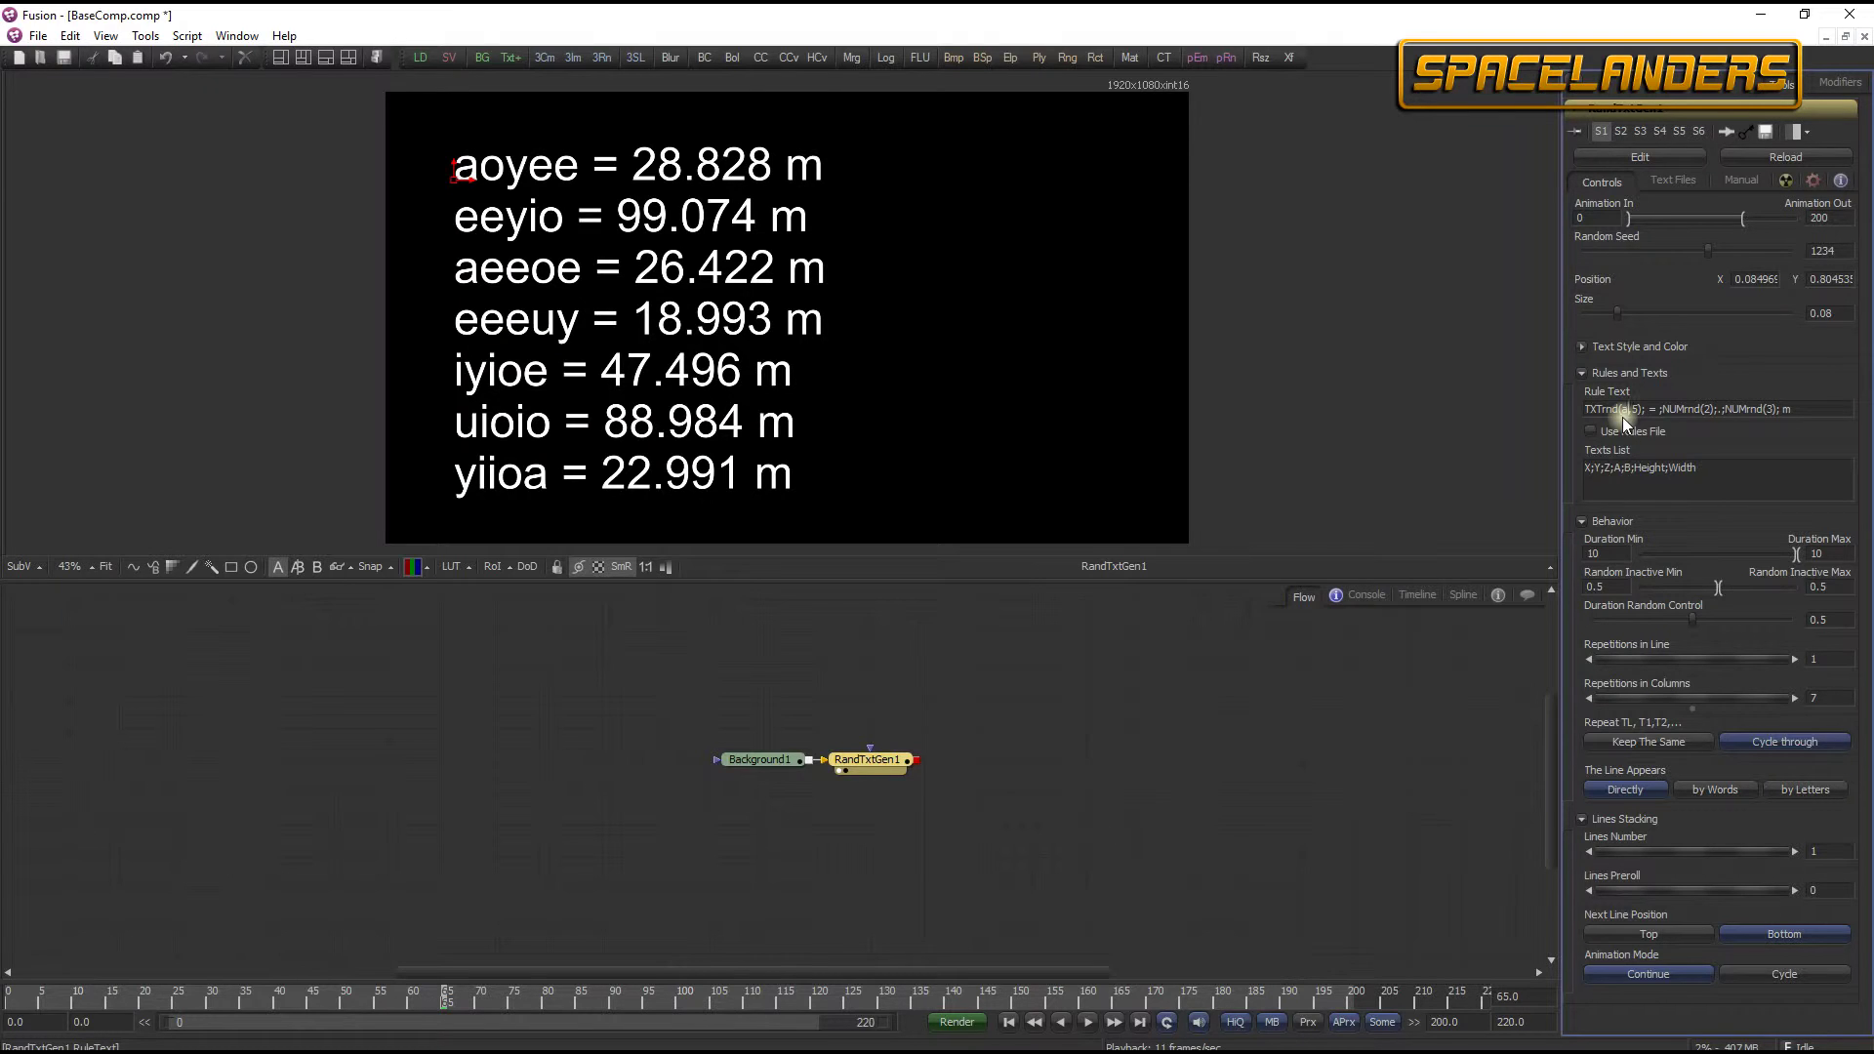
{"action": "key", "text": "BackSpace"}
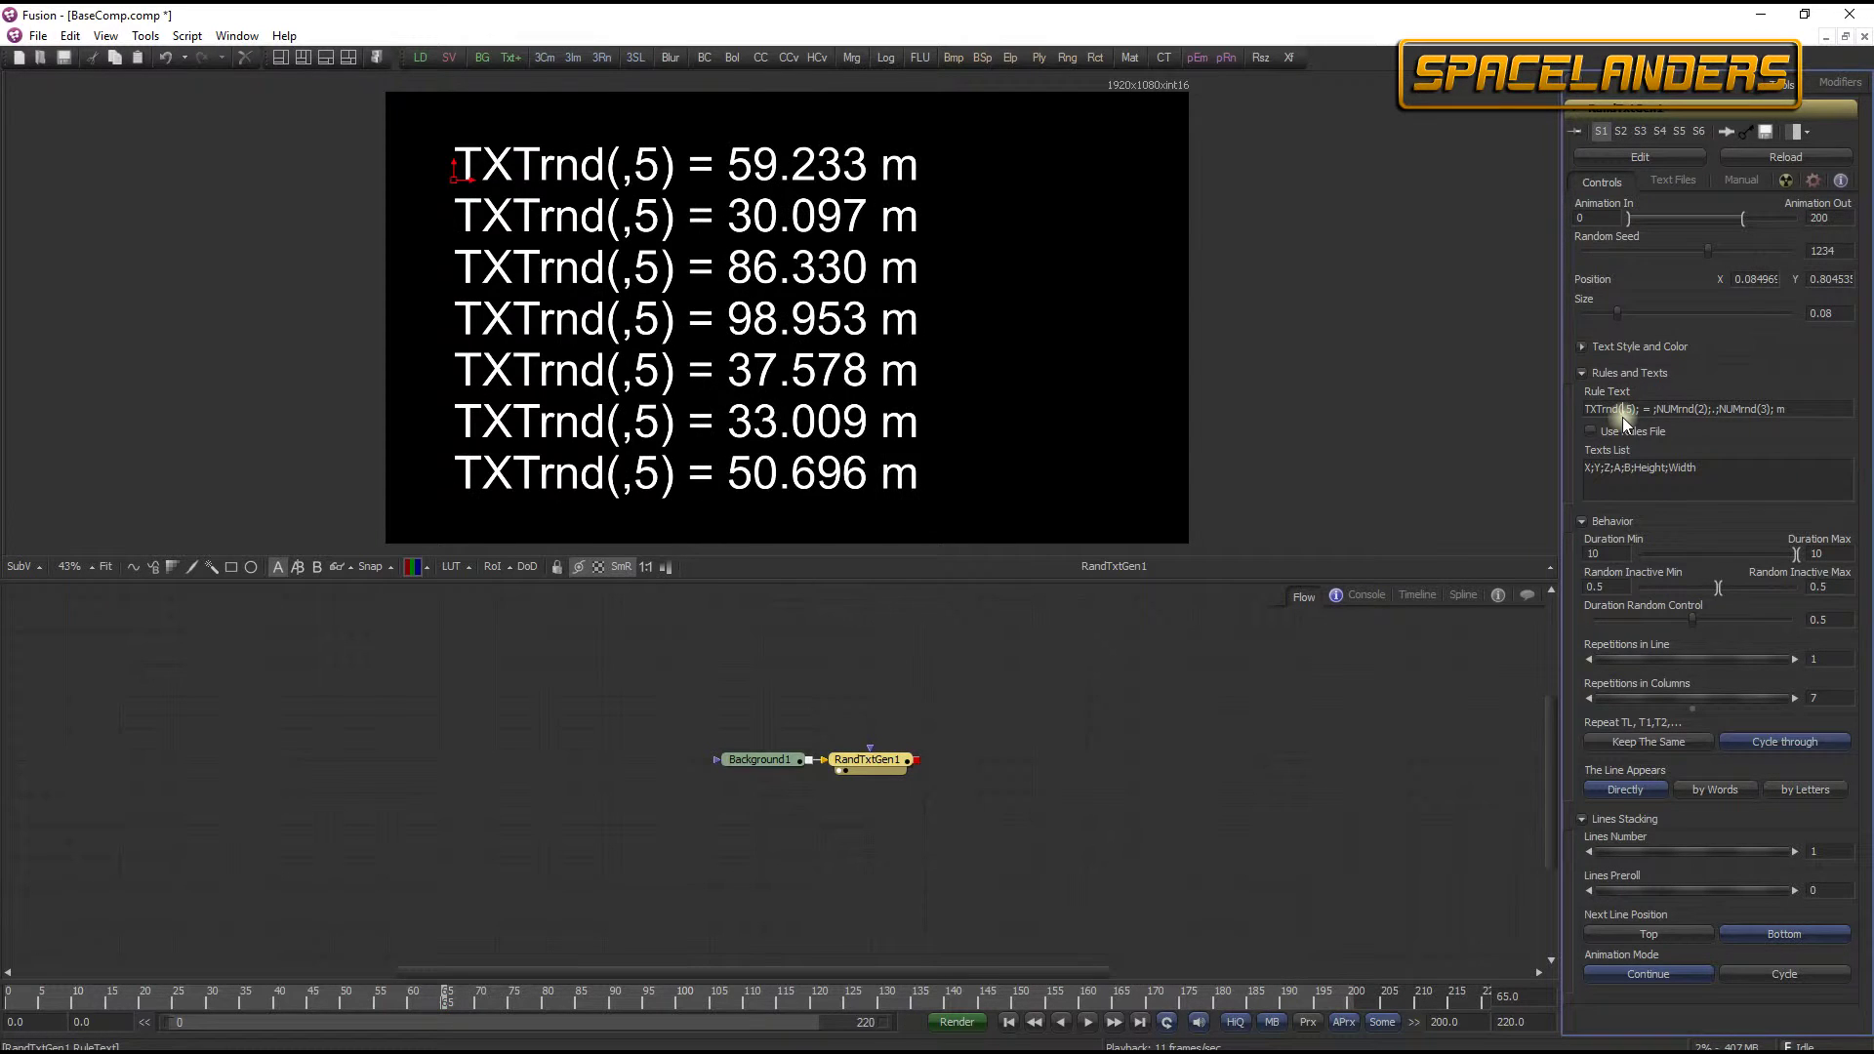
- Combine the letter types so the random text function reads TXTrnd(ZaAz,5)
{"action": "type", "text": "Z"}
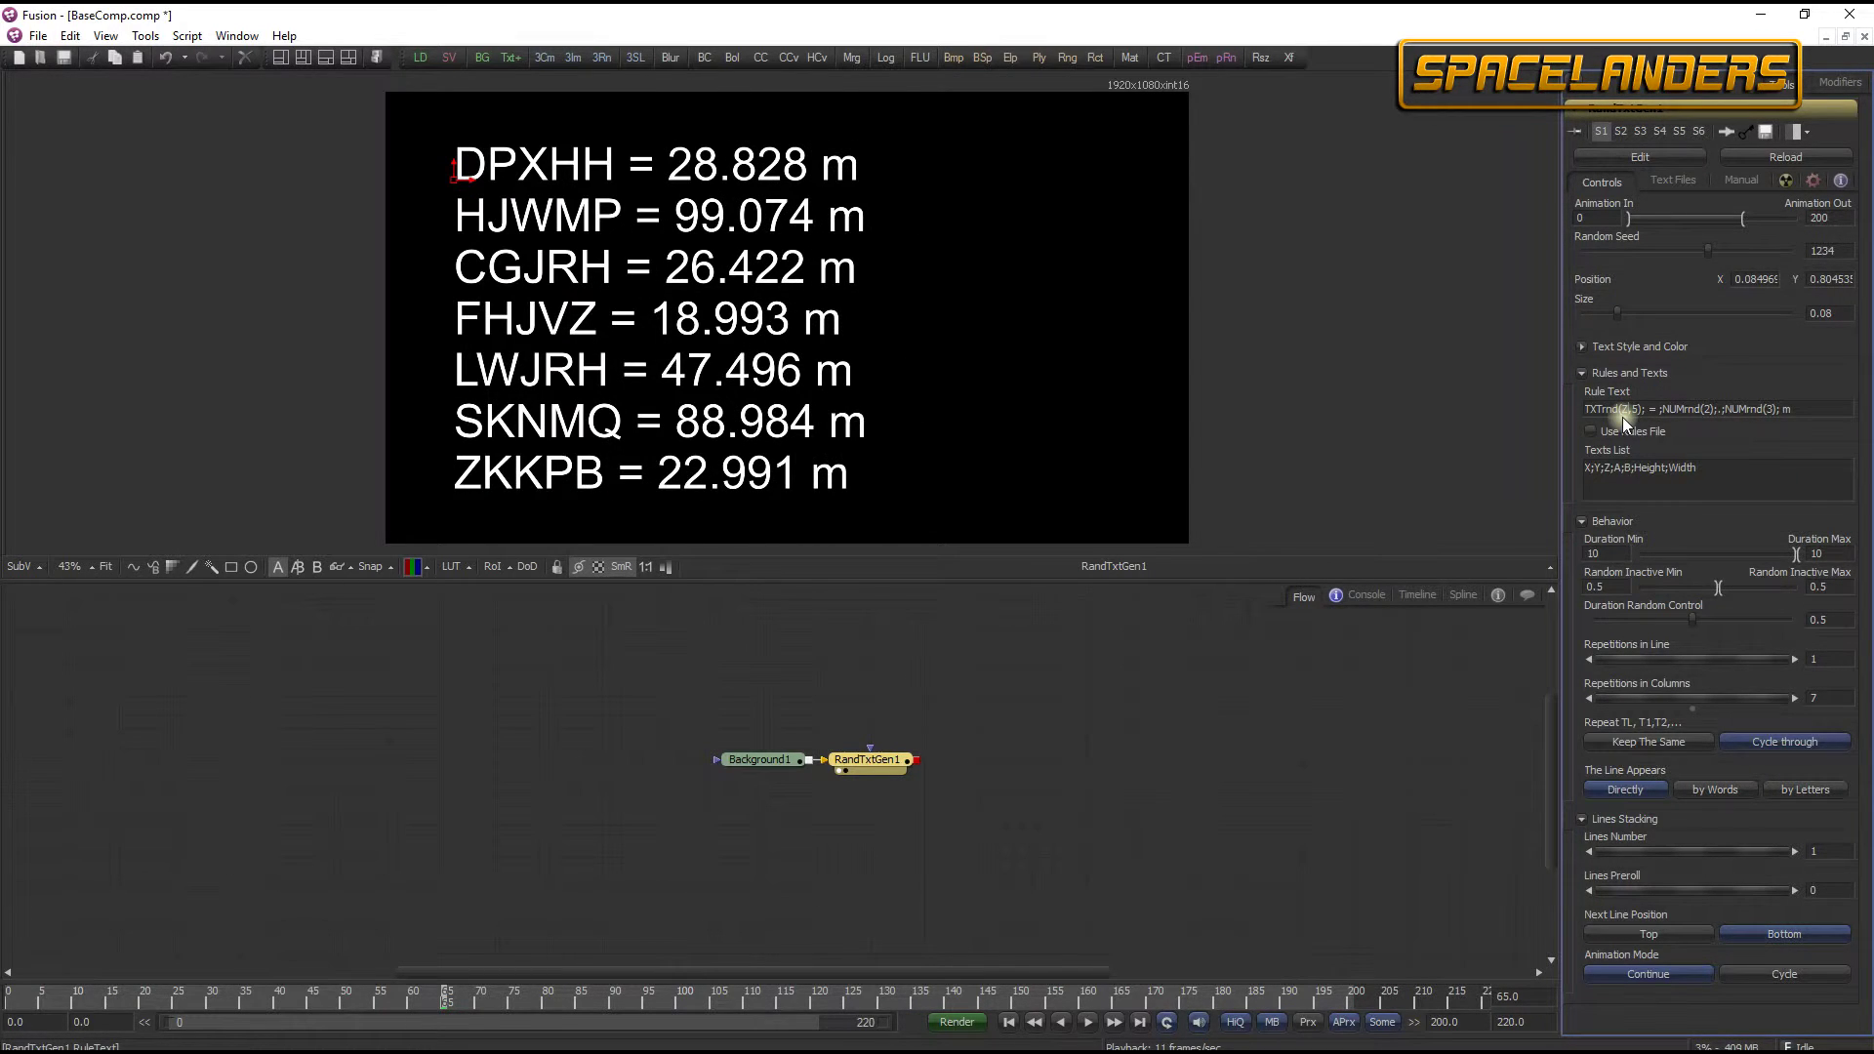
{"action": "type", "text": "a"}
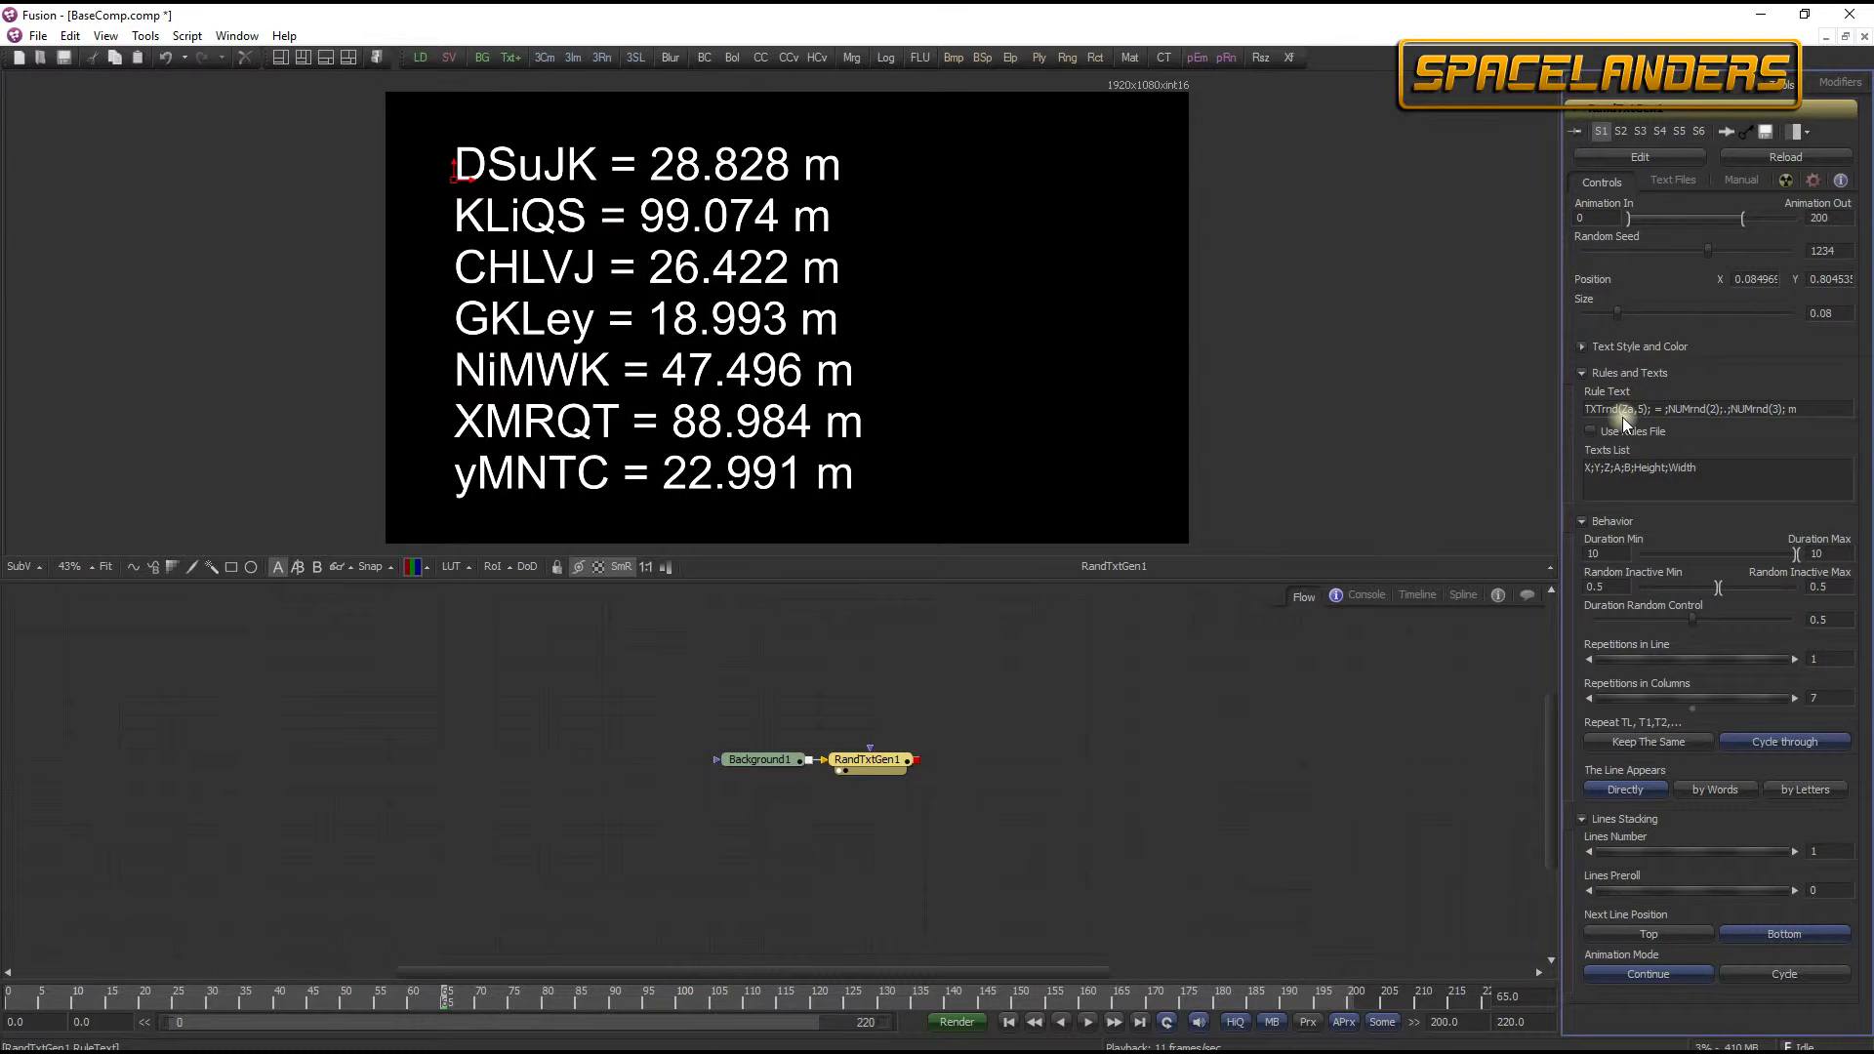
{"action": "type", "text": "A"}
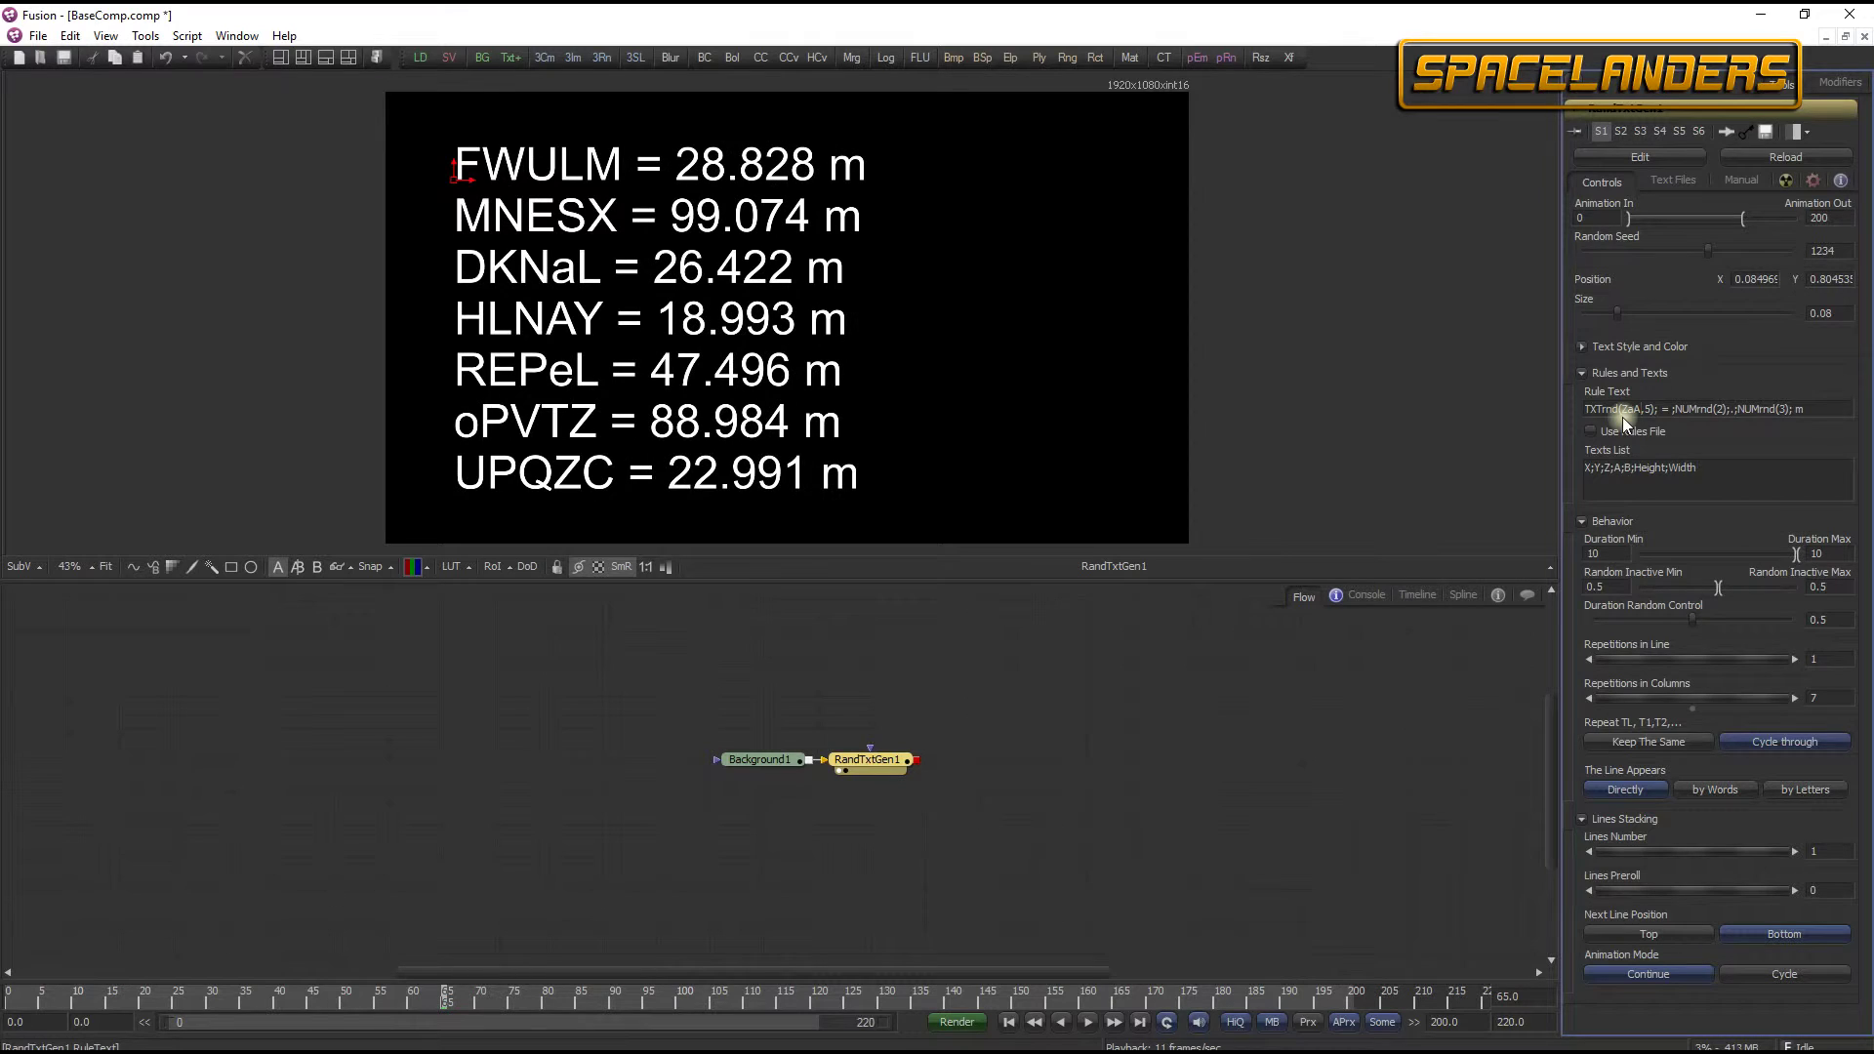
{"action": "type", "text": "z"}
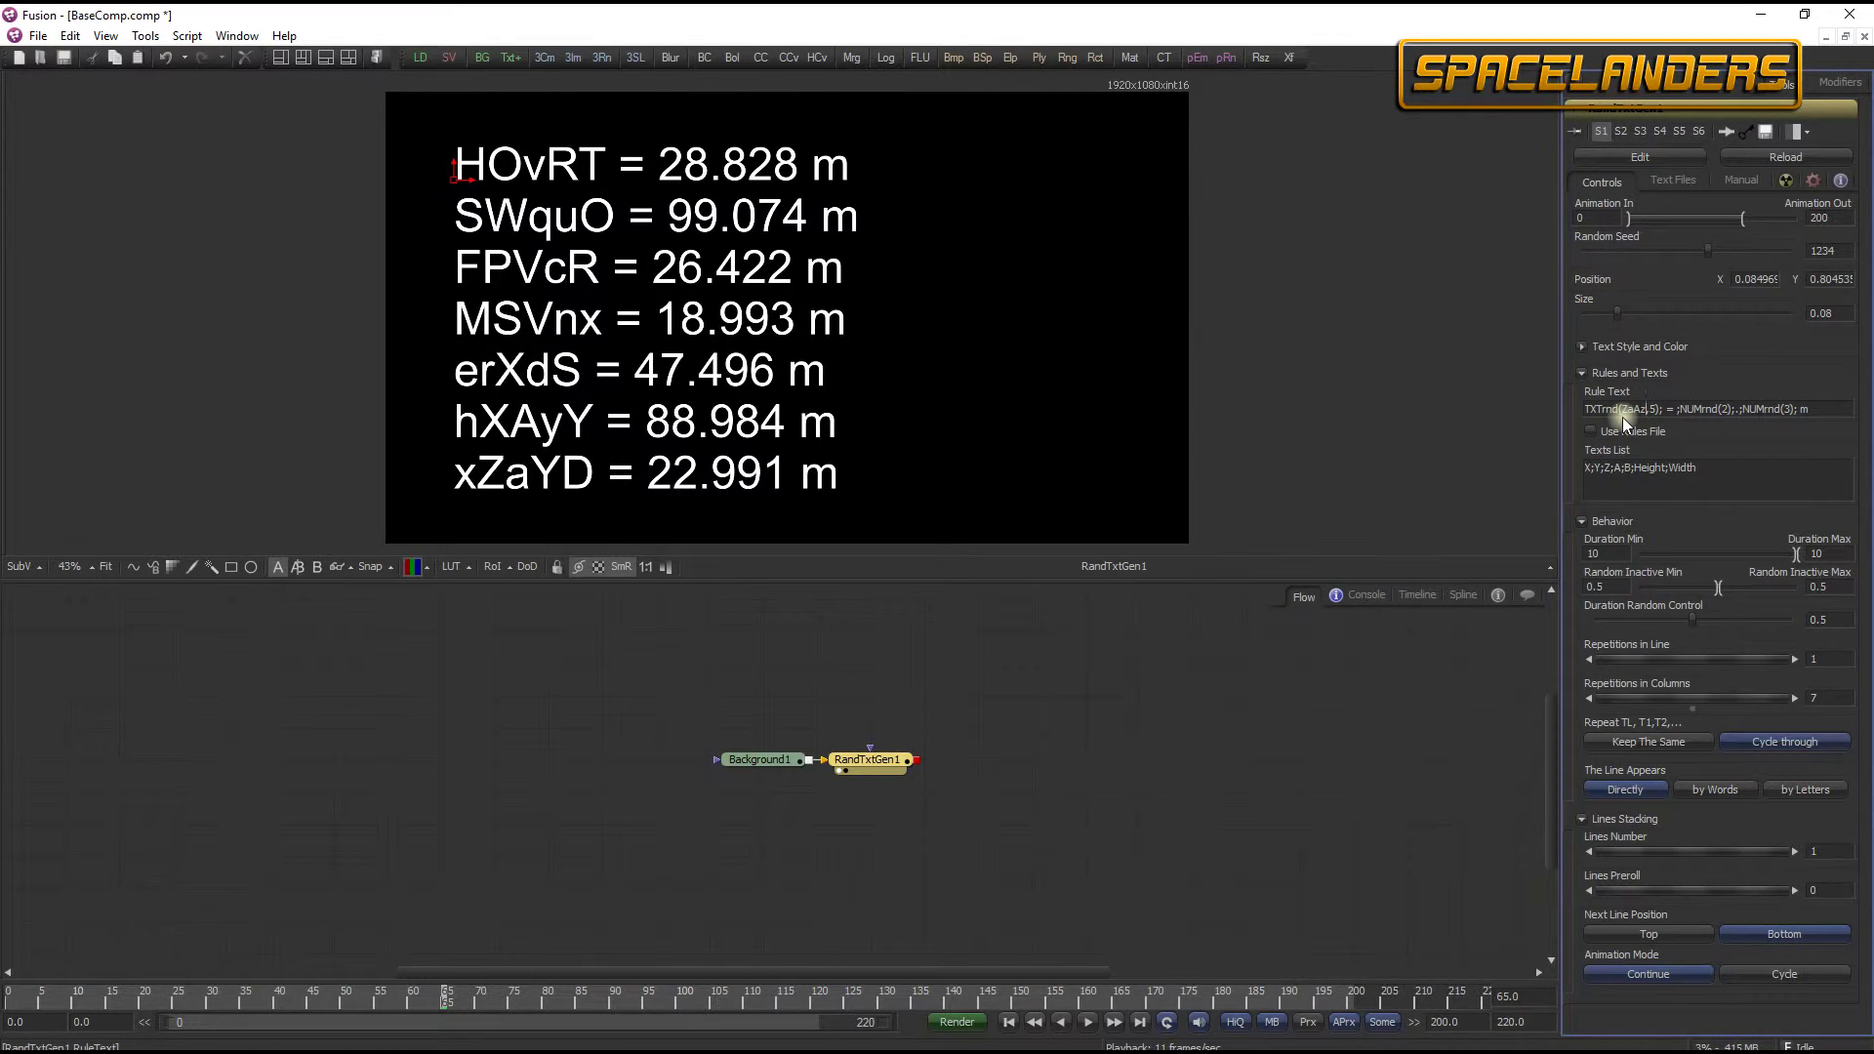
- Give the random text a length range, trying 5 to 10 and 1 to 10 before setting TXTrnd(ZaAz,2,10)
{"action": "type", "text": ",5,"}
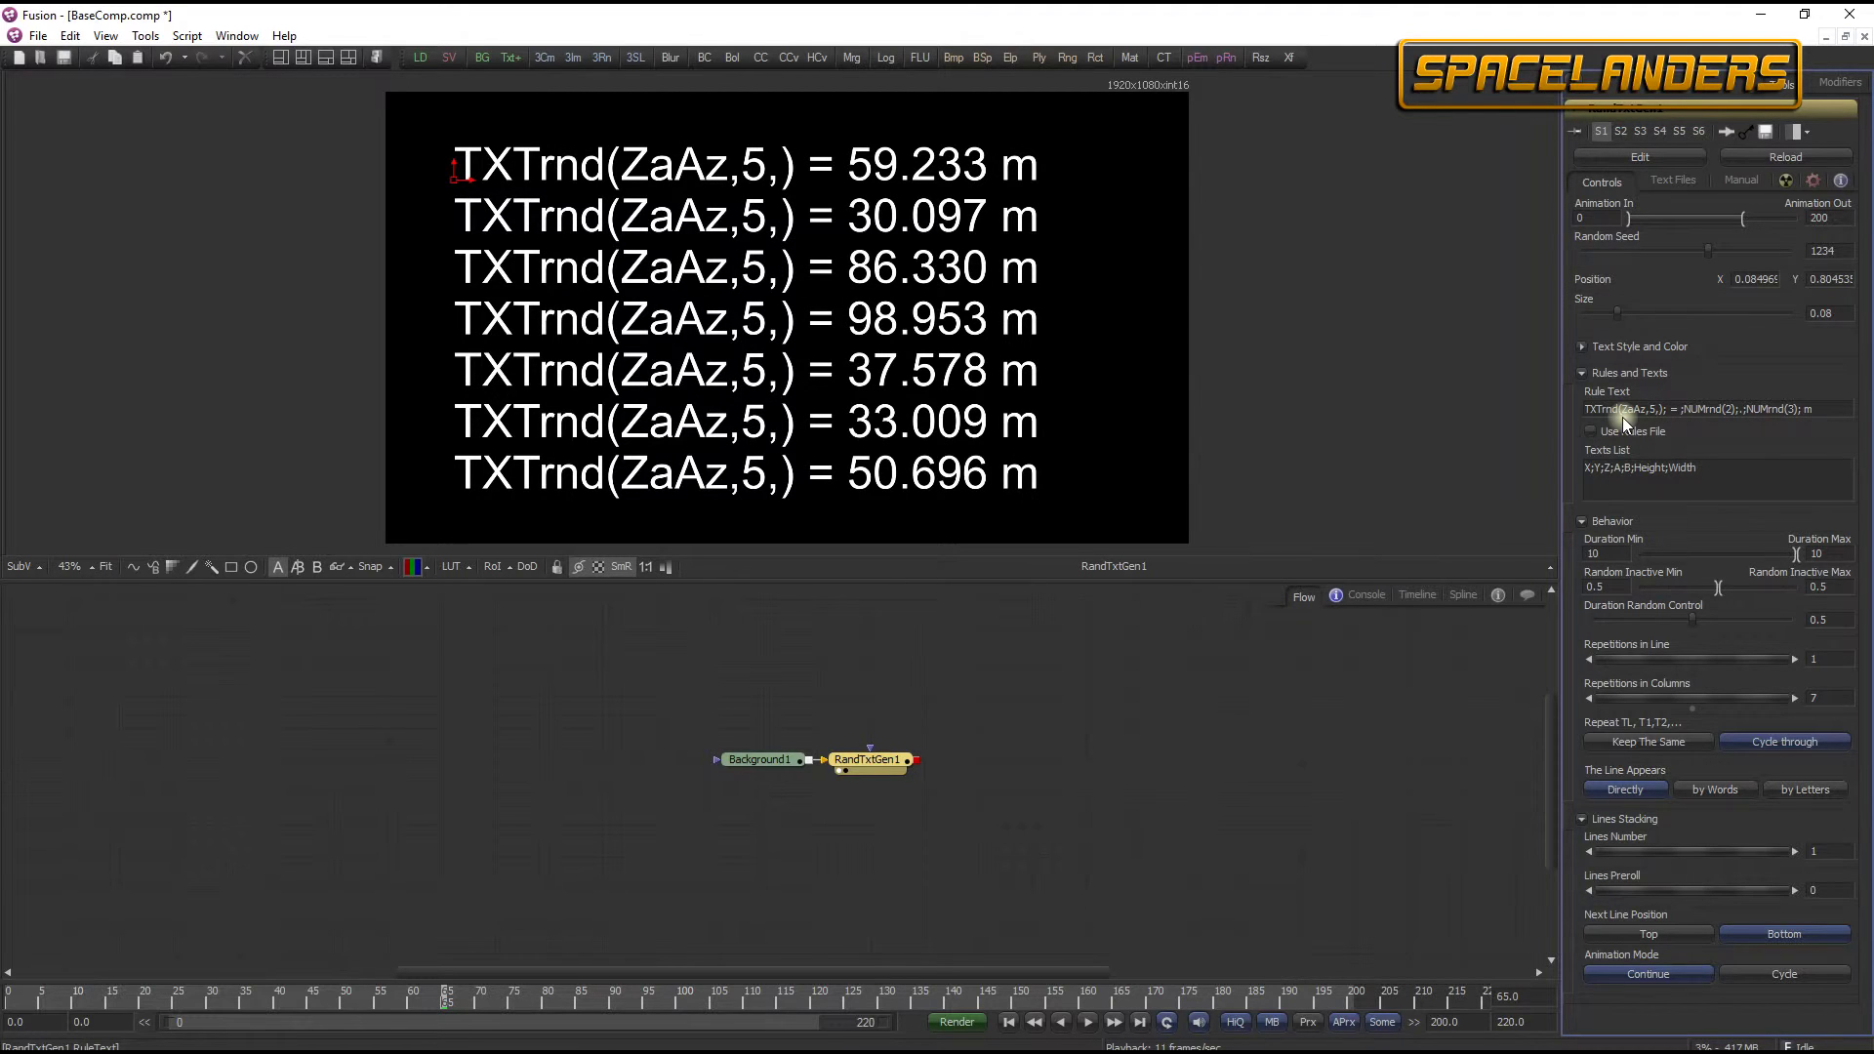
{"action": "type", "text": "10"}
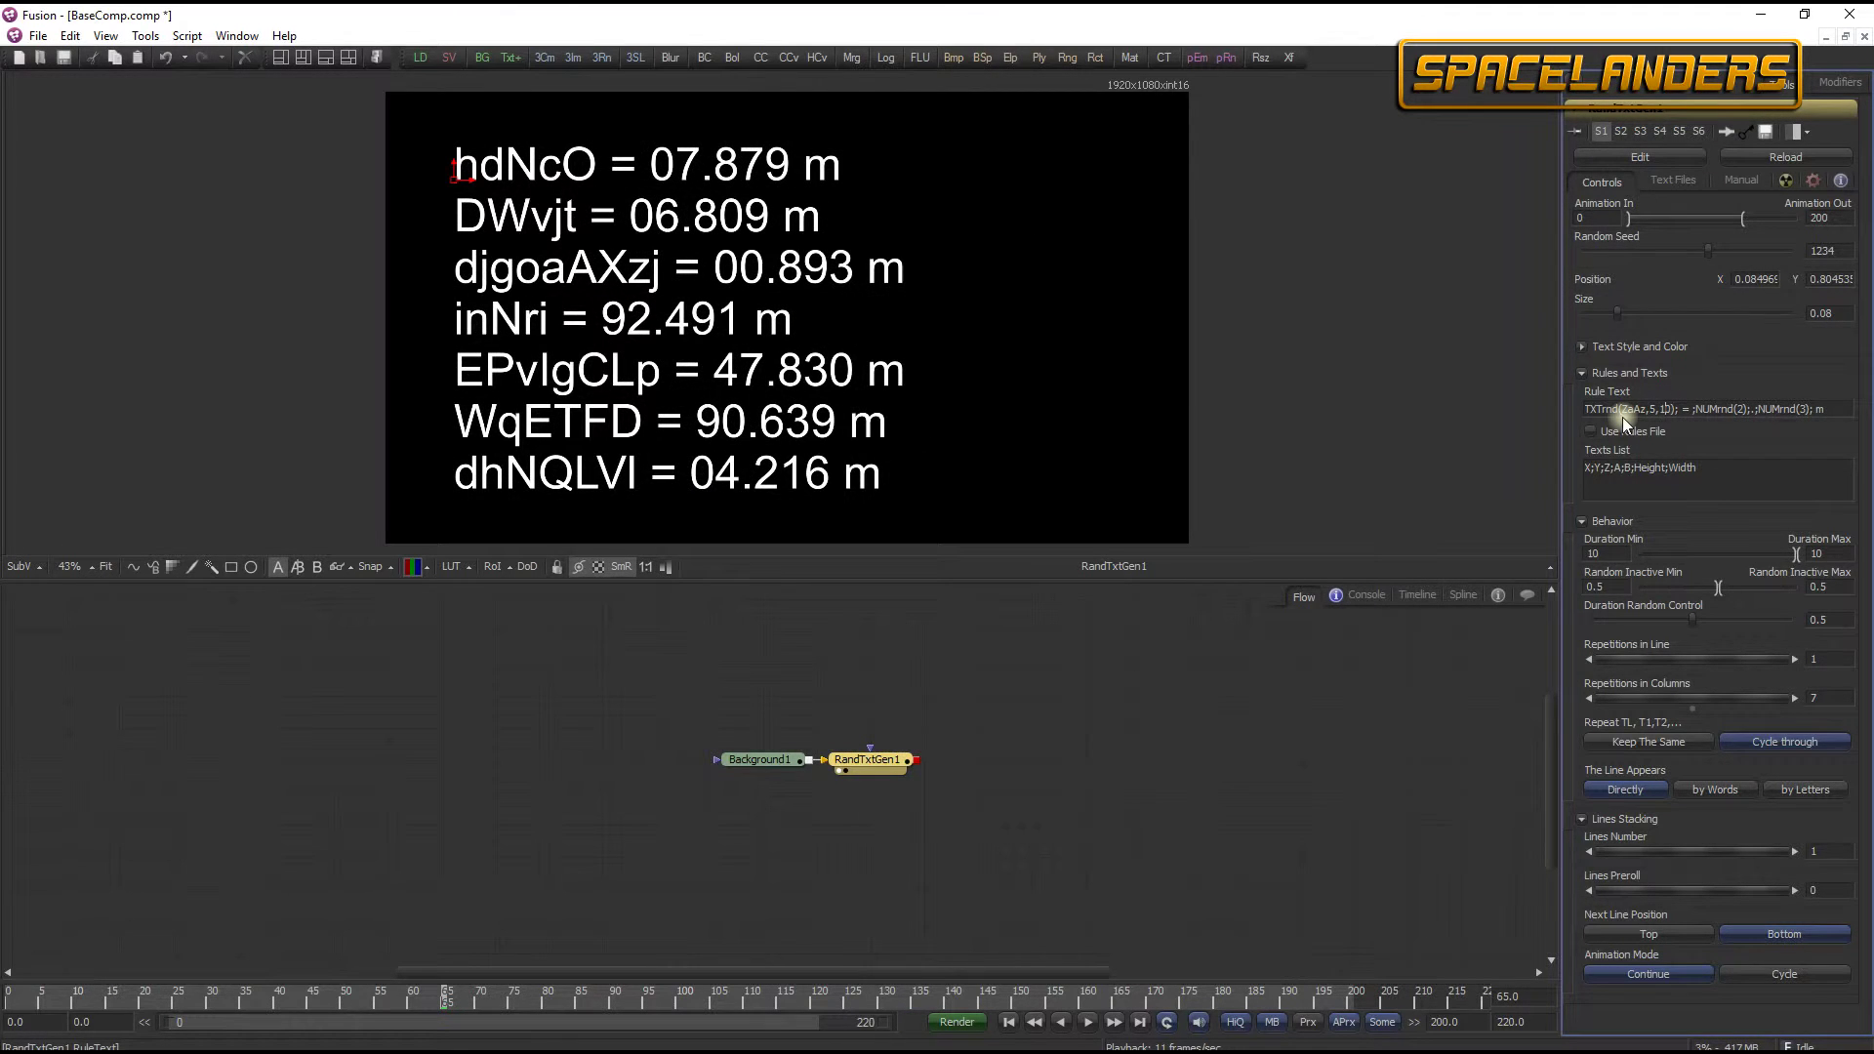
{"action": "key", "text": "Left"}
{"action": "key", "text": "Left"}
{"action": "key", "text": "Left"}
{"action": "key", "text": "BackSpace"}
{"action": "type", "text": "1"}
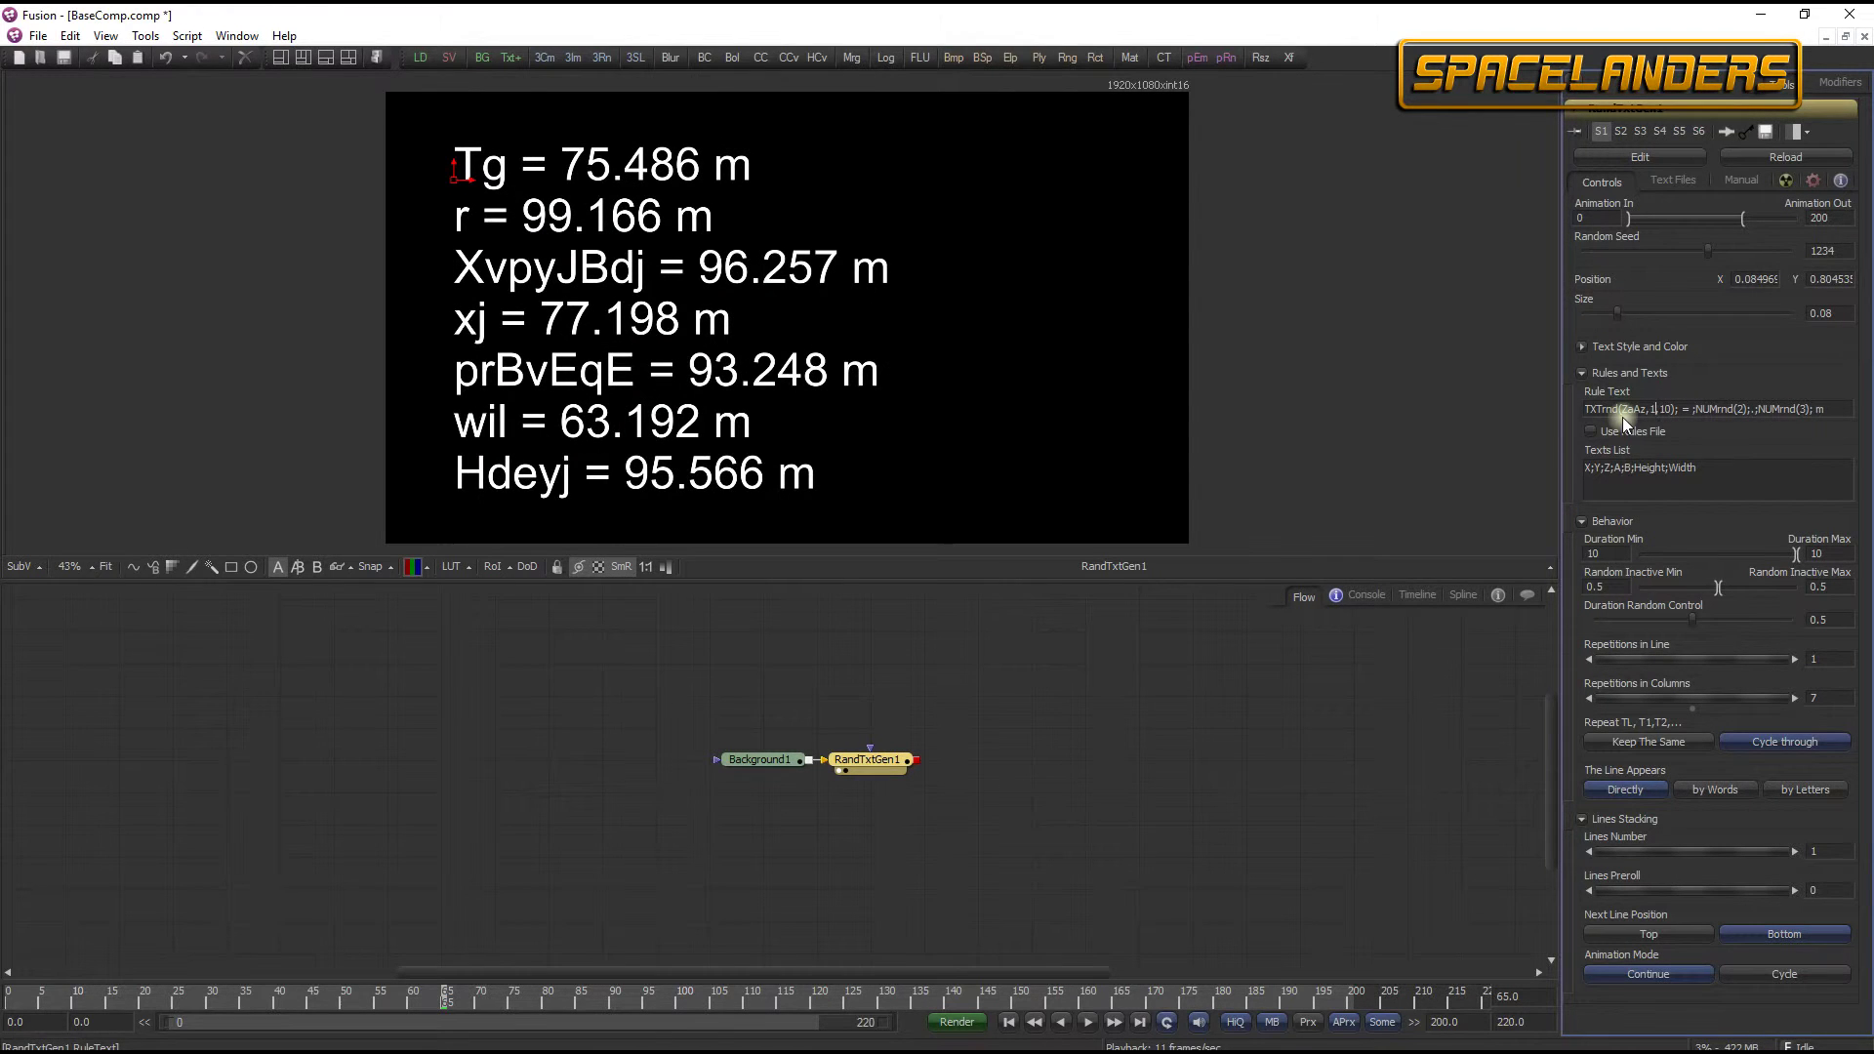
{"action": "key", "text": "BackSpace"}
{"action": "type", "text": "2"}
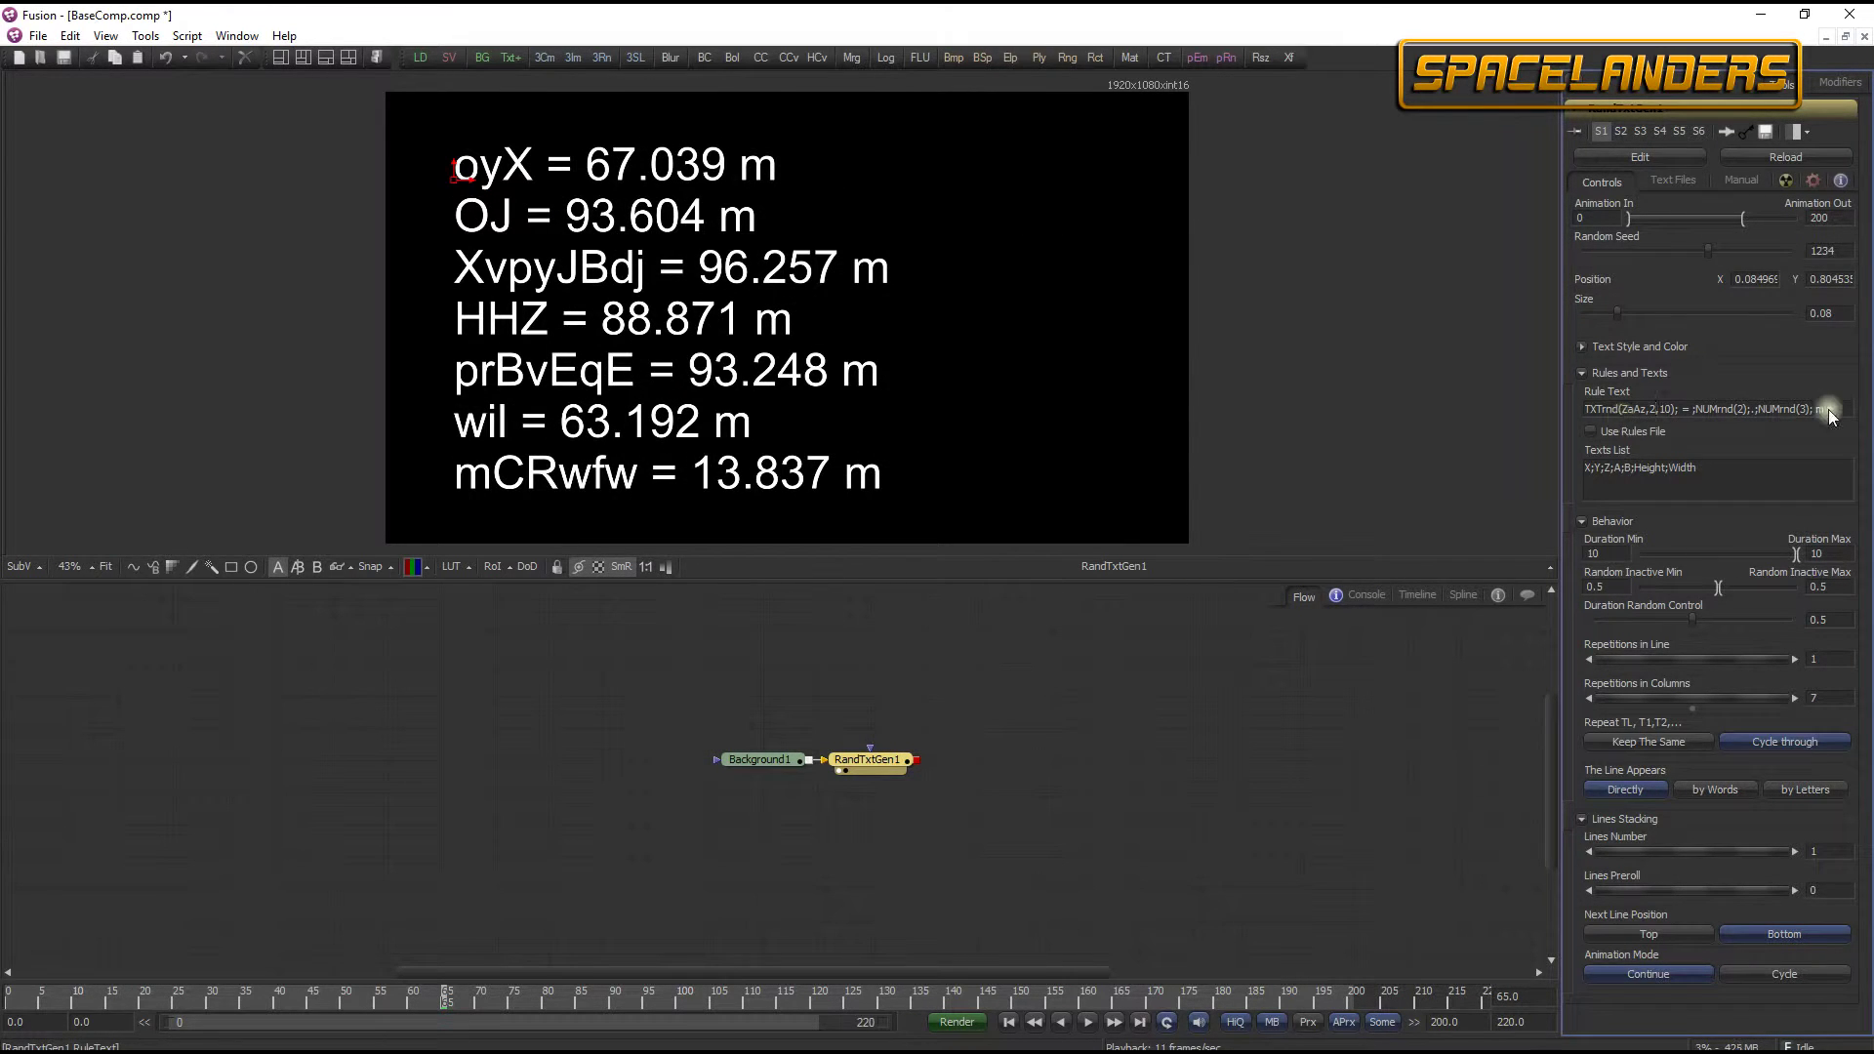
- Remove the number and unit parts from the rule and raise the maximum length, leaving TXTrnd(ZaAz,2,20)
{"action": "left_click_drag", "start_coordinate": [1828, 408], "coordinate": [1677, 408]}
{"action": "key", "text": "BackSpace"}
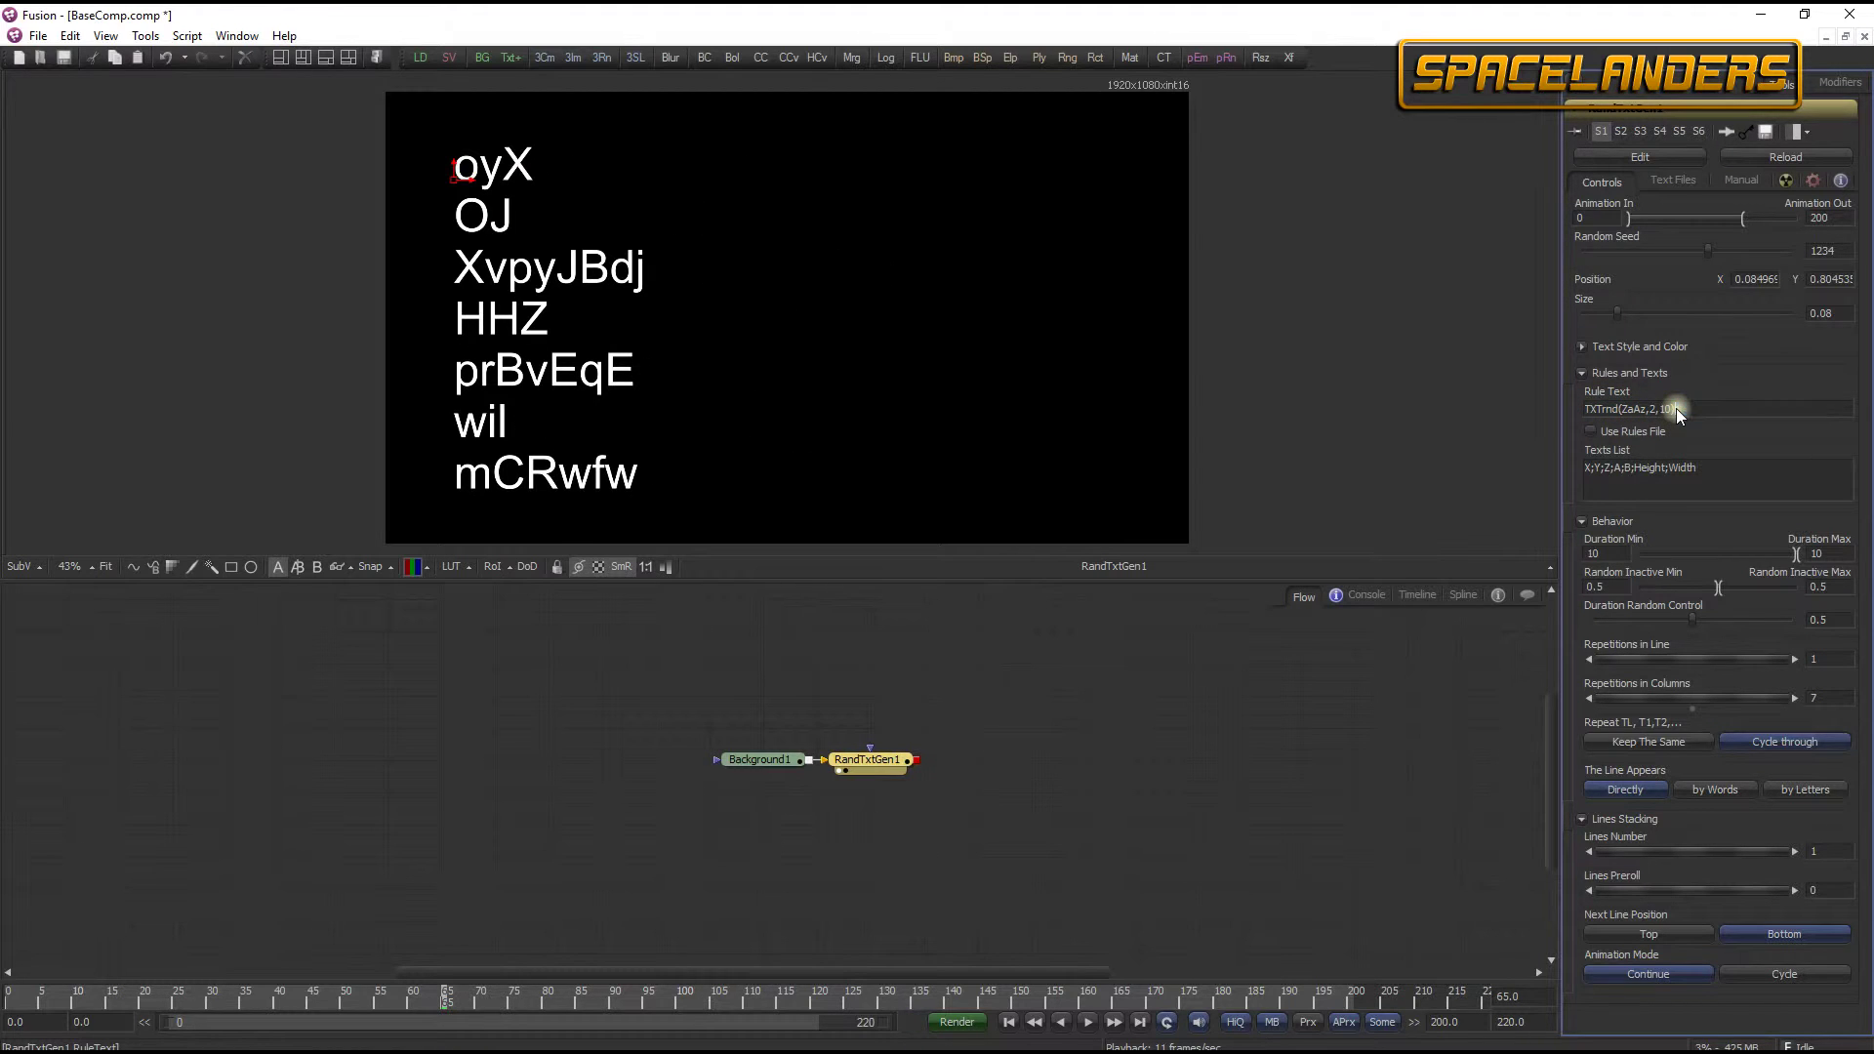
{"action": "double_click", "coordinate": [1665, 411]}
{"action": "type", "text": "20"}
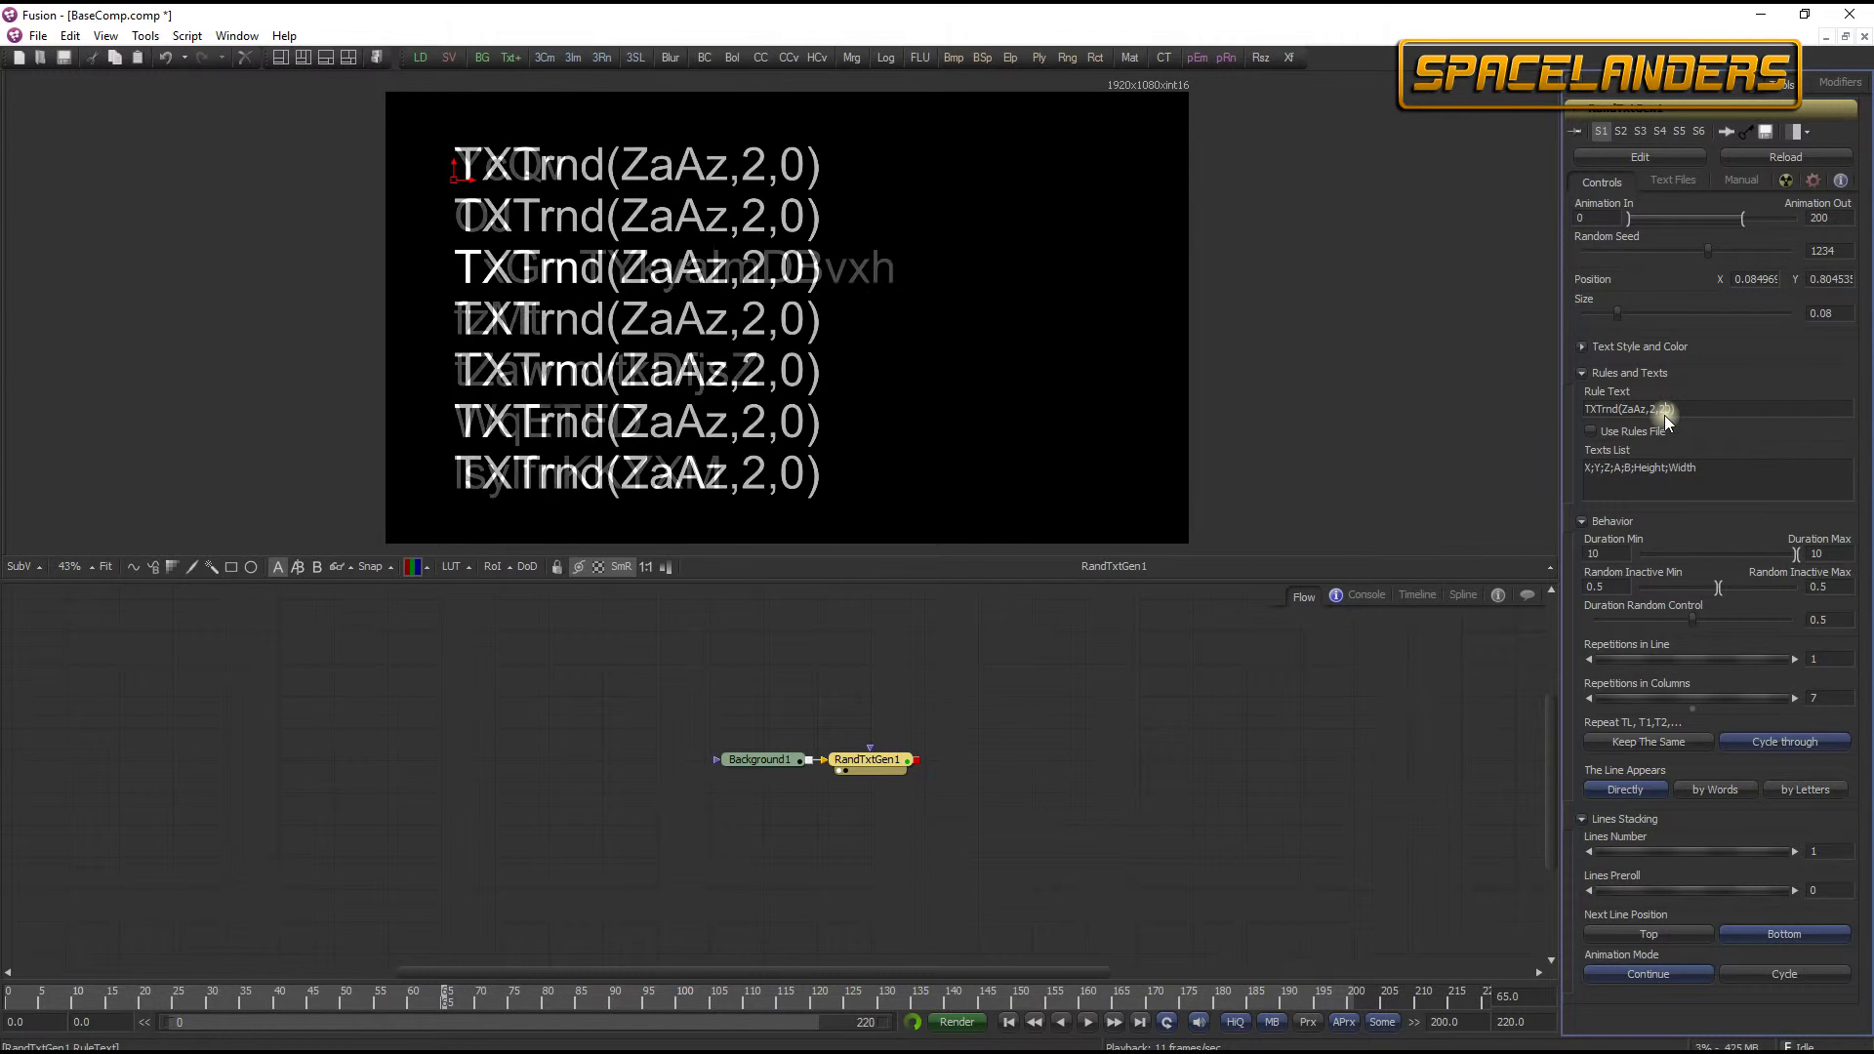
- Set the number of stacked lines to 10
{"action": "double_click", "coordinate": [1815, 851]}
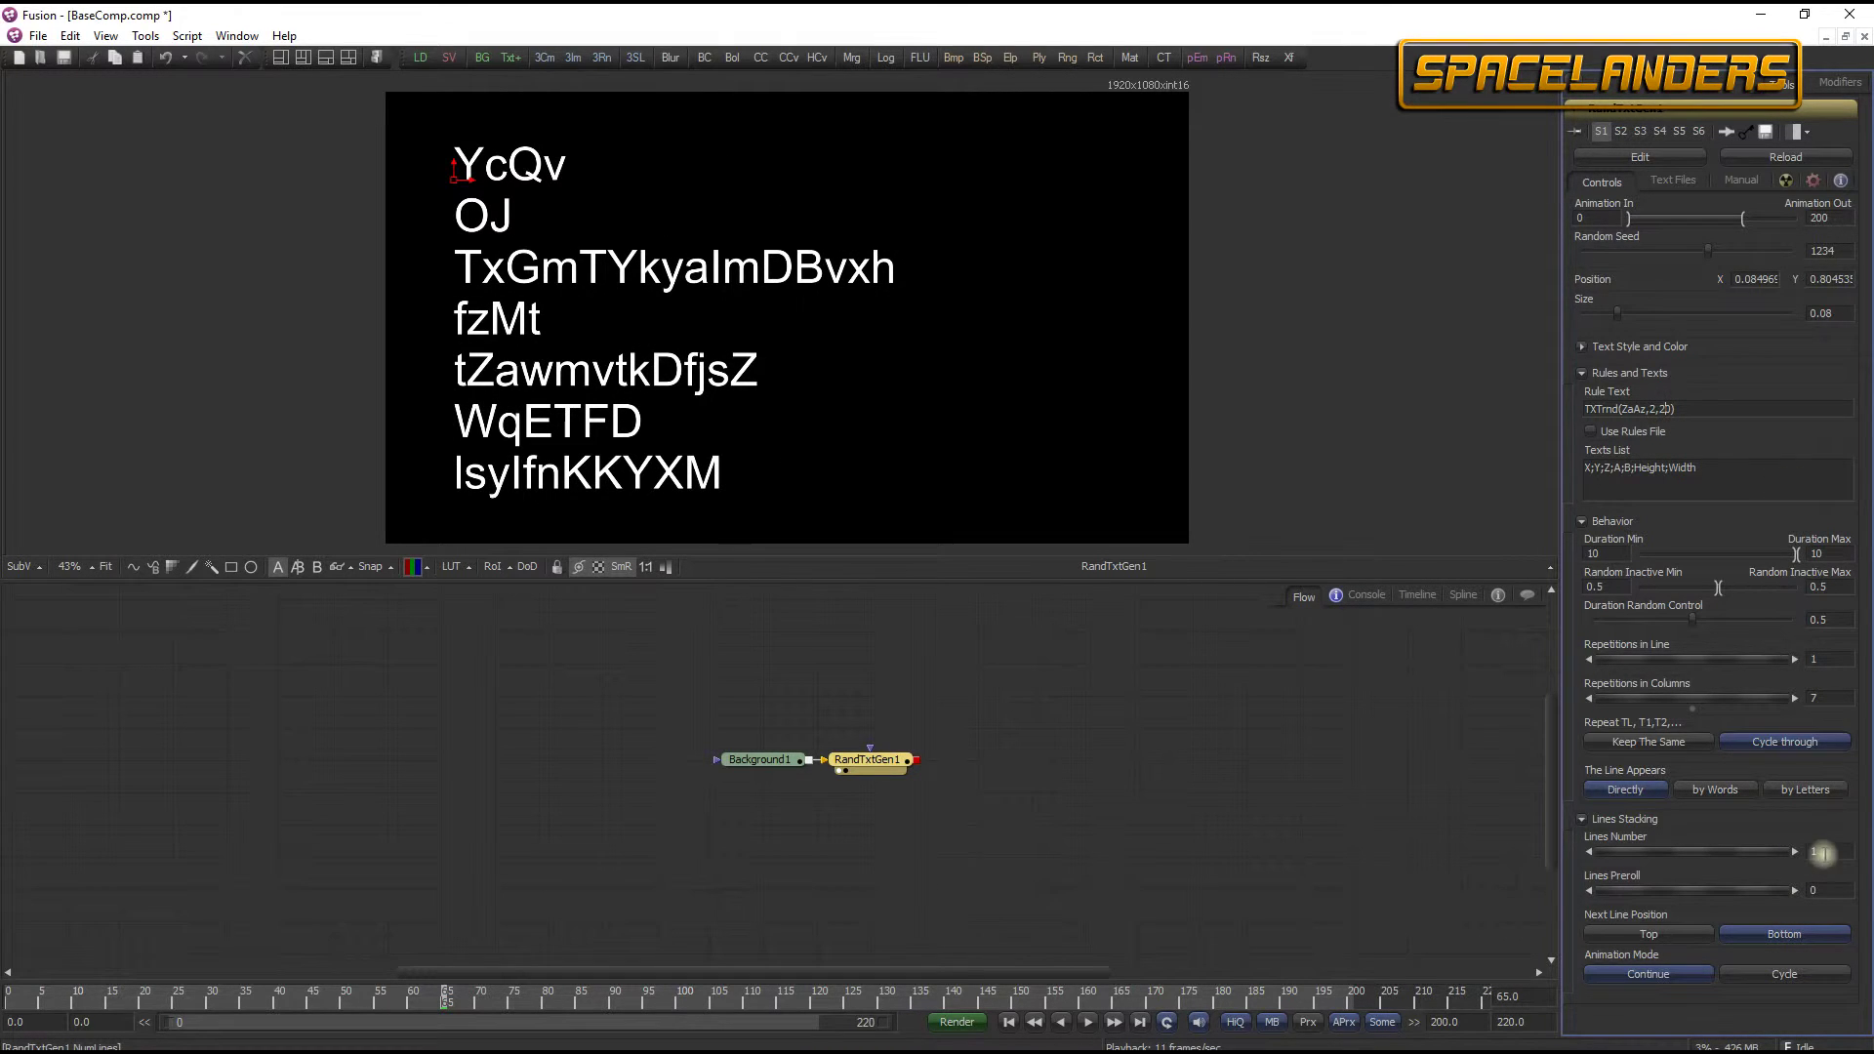
{"action": "type", "text": "10"}
{"action": "key", "text": "Tab"}
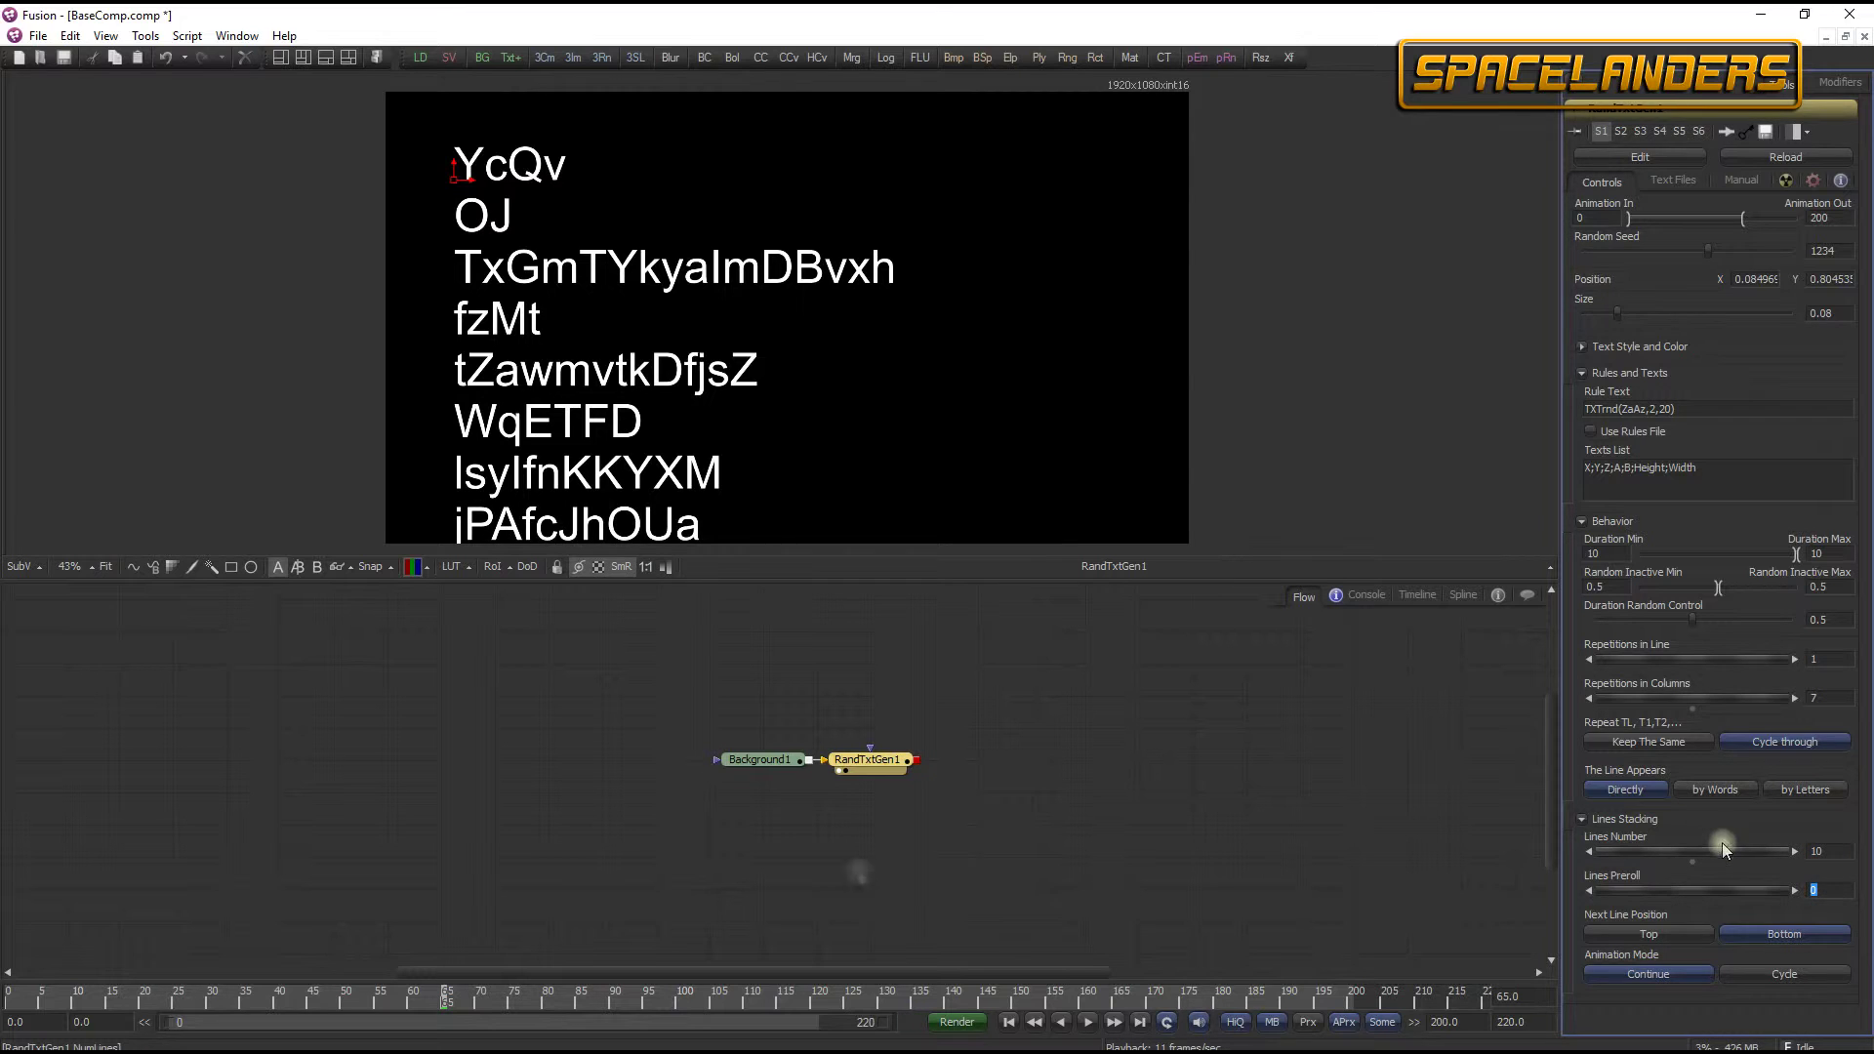
- Set the next line position to Top, moving the text block down to about Y 0.04 and shrinking its size to about 0.012
{"action": "left_click", "coordinate": [1665, 934]}
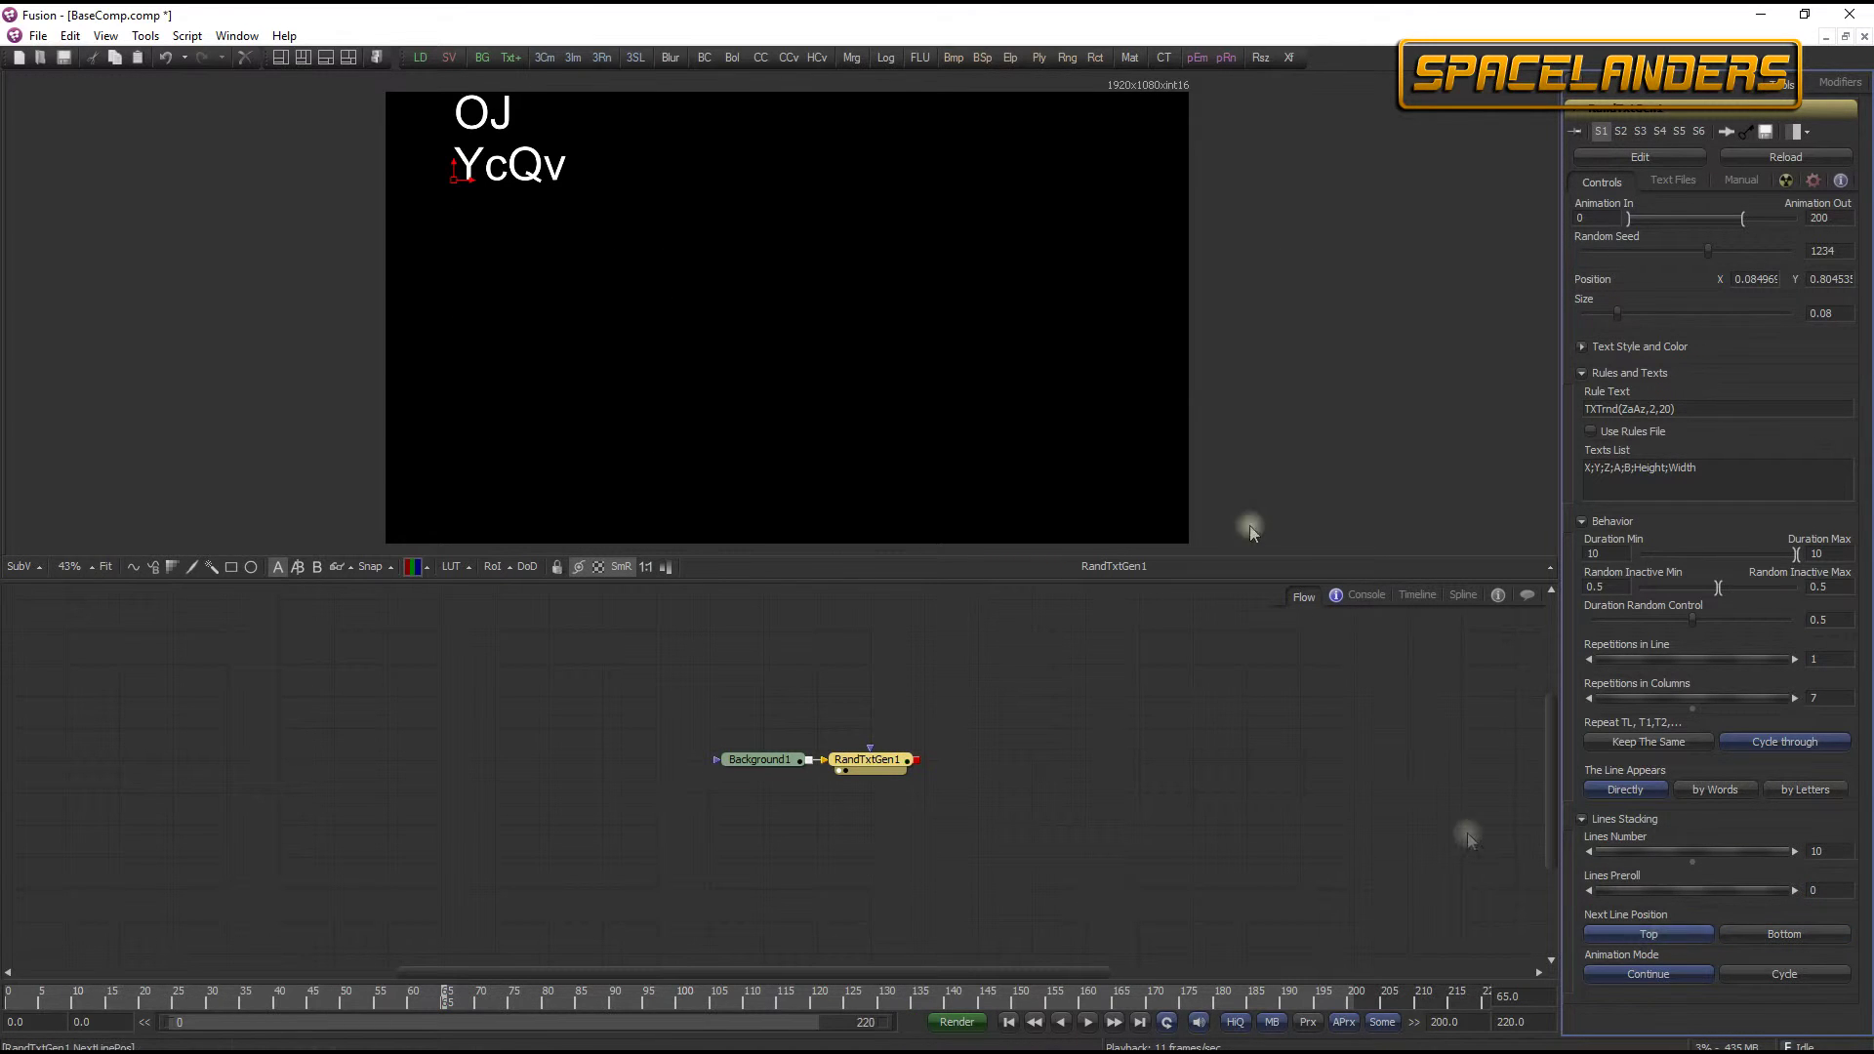
{"action": "left_click_drag", "start_coordinate": [456, 167], "coordinate": [447, 517]}
{"action": "left_click_drag", "start_coordinate": [1602, 317], "coordinate": [1594, 317]}
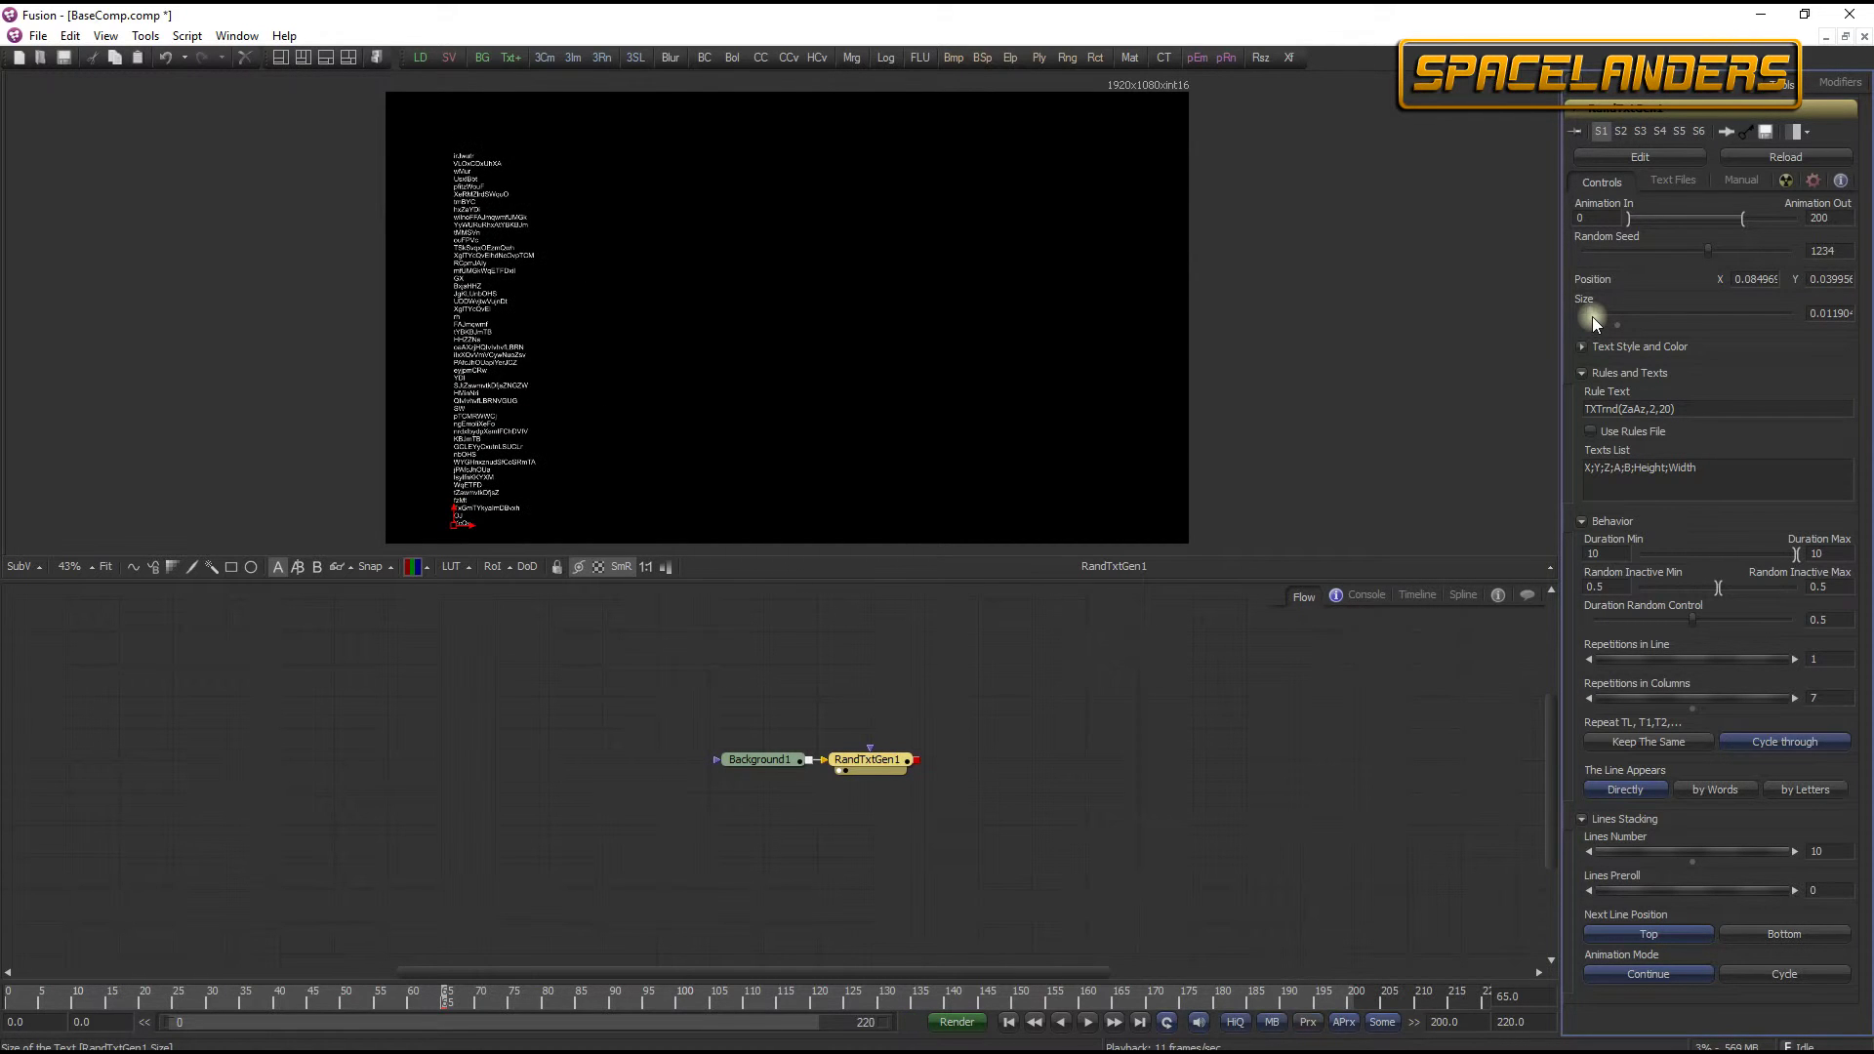
- Reset the repetitions in columns to 1 and set both the lines number and the lines preroll to 30
{"action": "double_click", "coordinate": [1706, 699]}
{"action": "double_click", "coordinate": [1817, 851]}
{"action": "type", "text": "30"}
{"action": "key", "text": "Tab"}
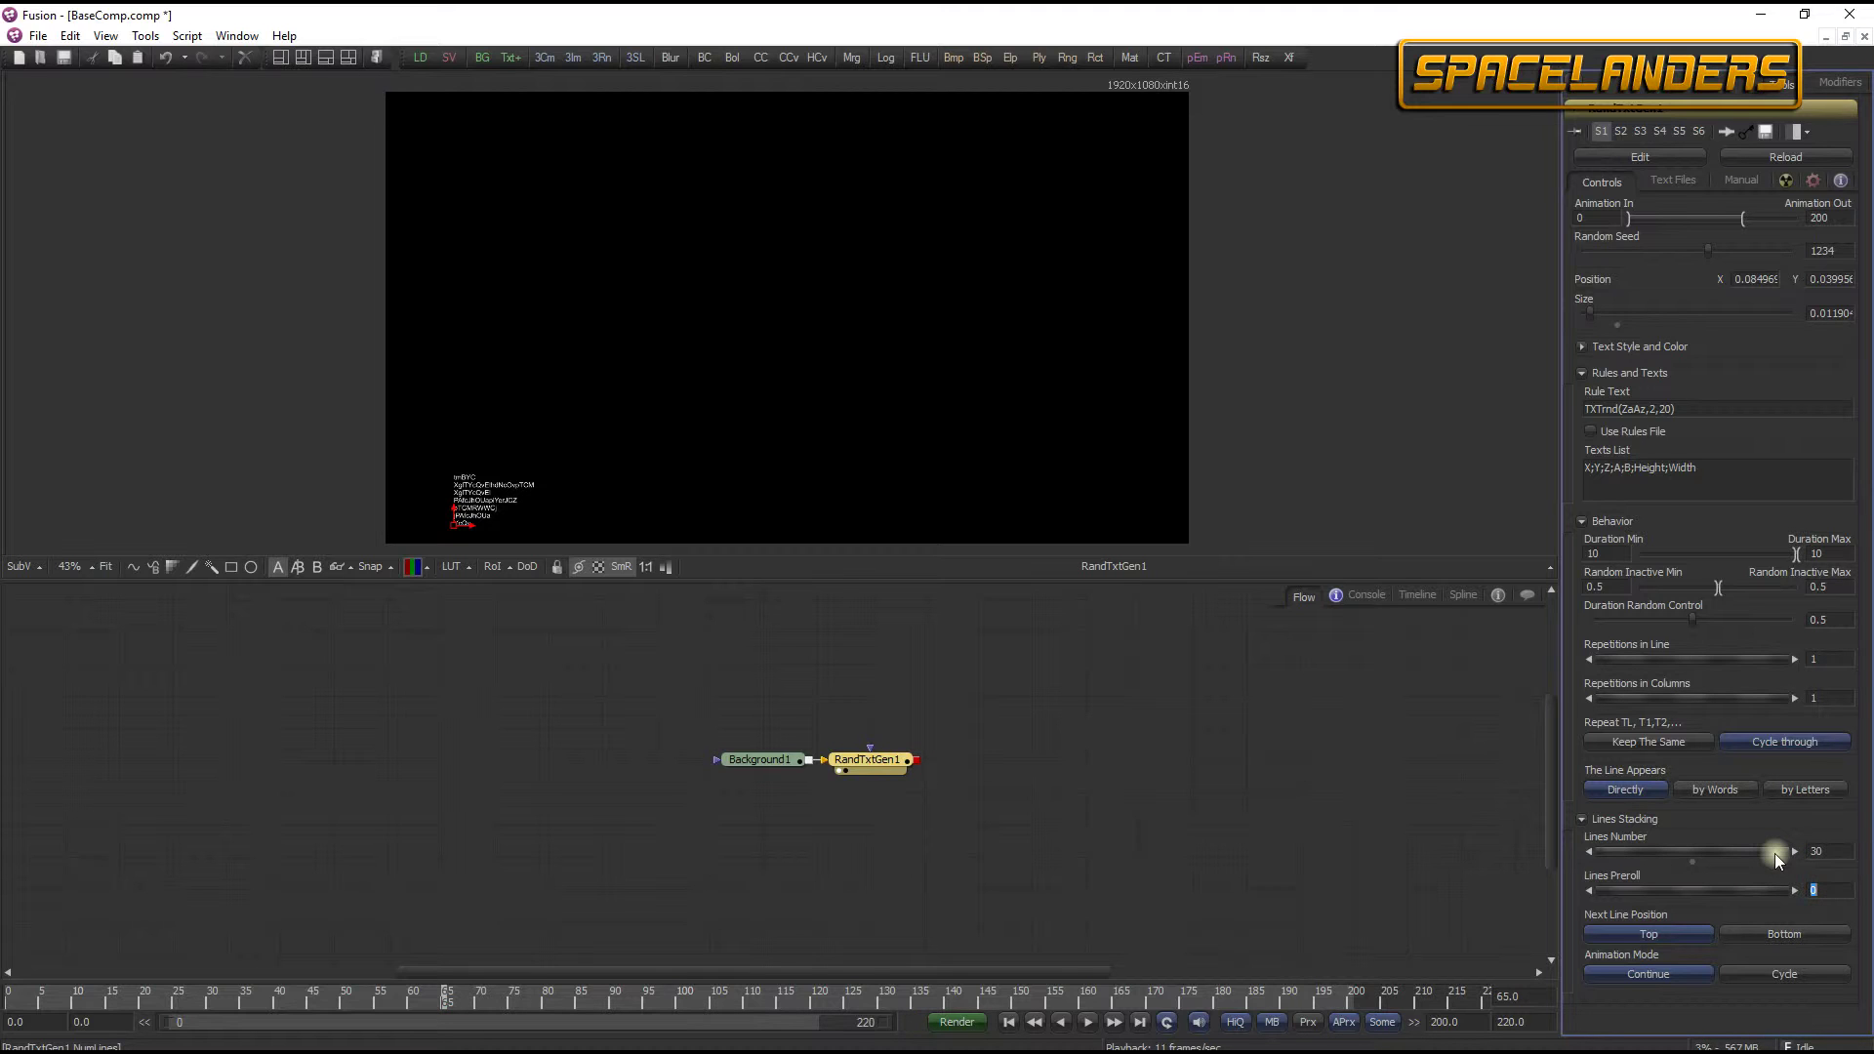
{"action": "type", "text": "30"}
{"action": "key", "text": "Tab"}
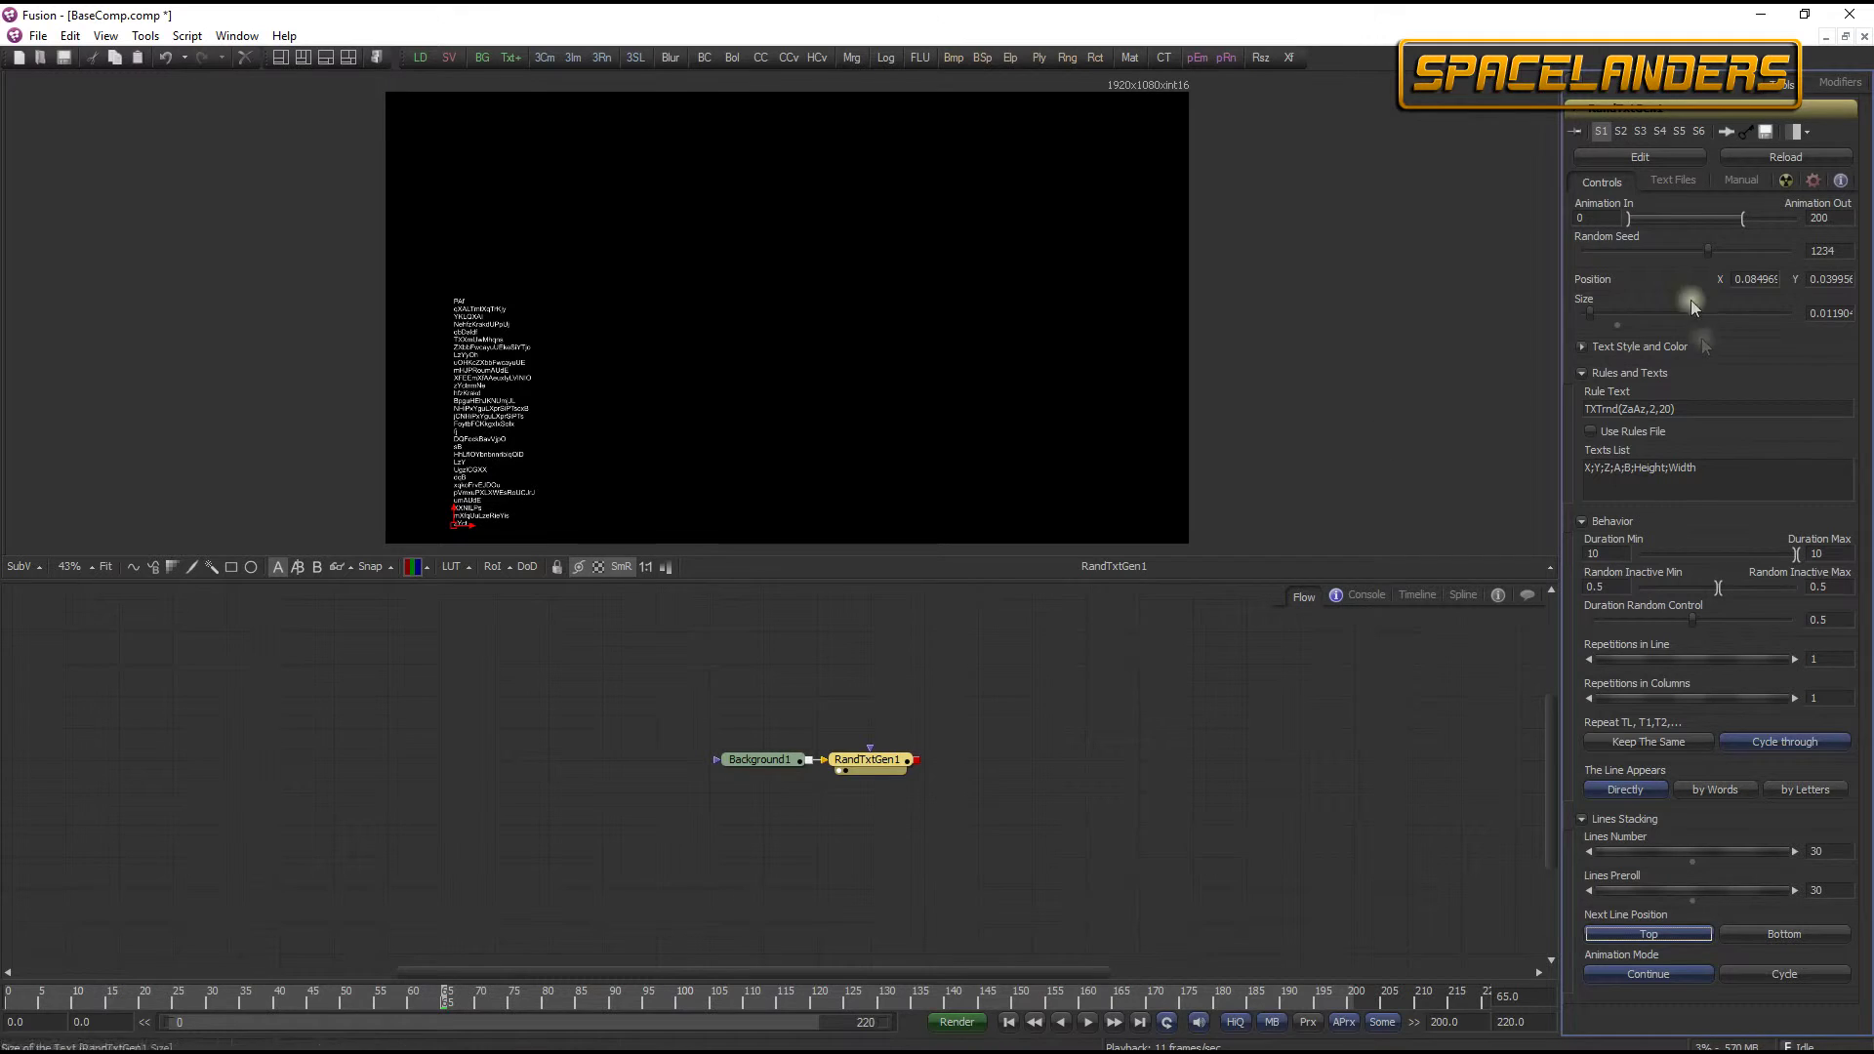
- Preview the stacked lines animation from the start and enlarge the text size to 0.05
{"action": "left_click", "coordinate": [24, 1001]}
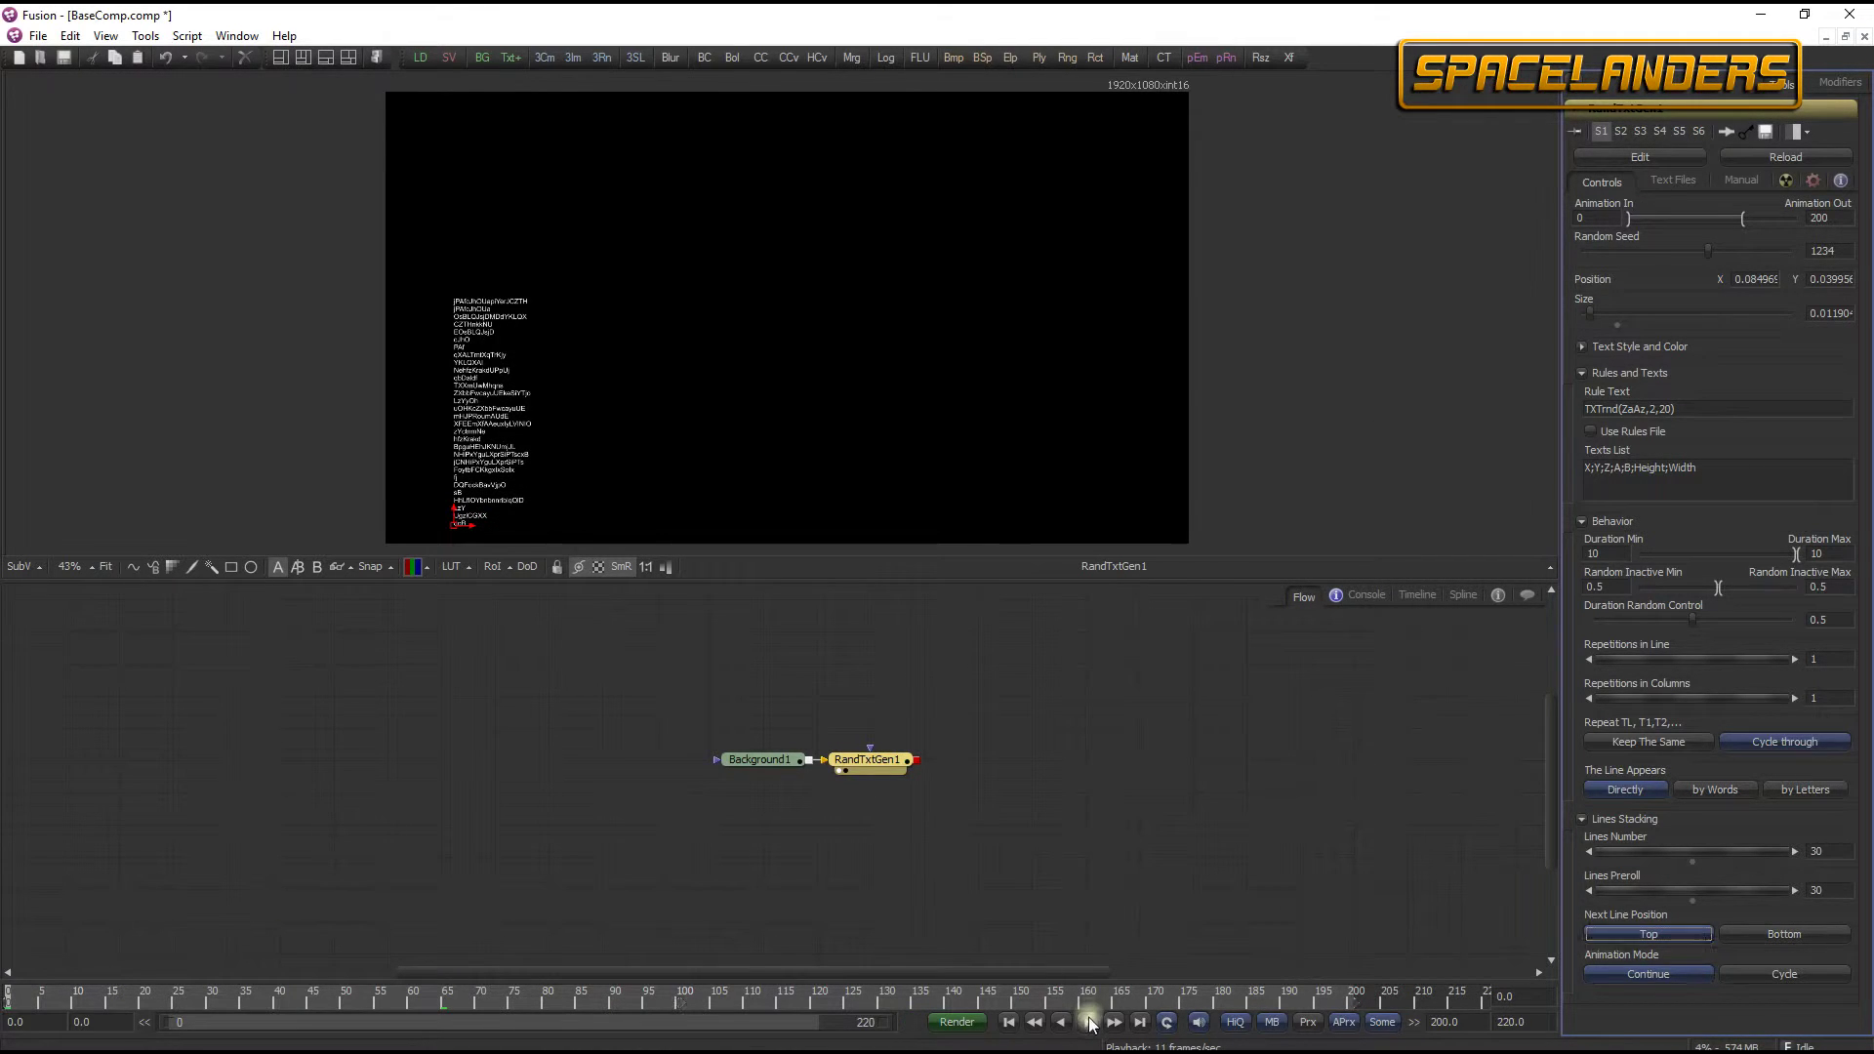
{"action": "left_click", "coordinate": [1089, 1021]}
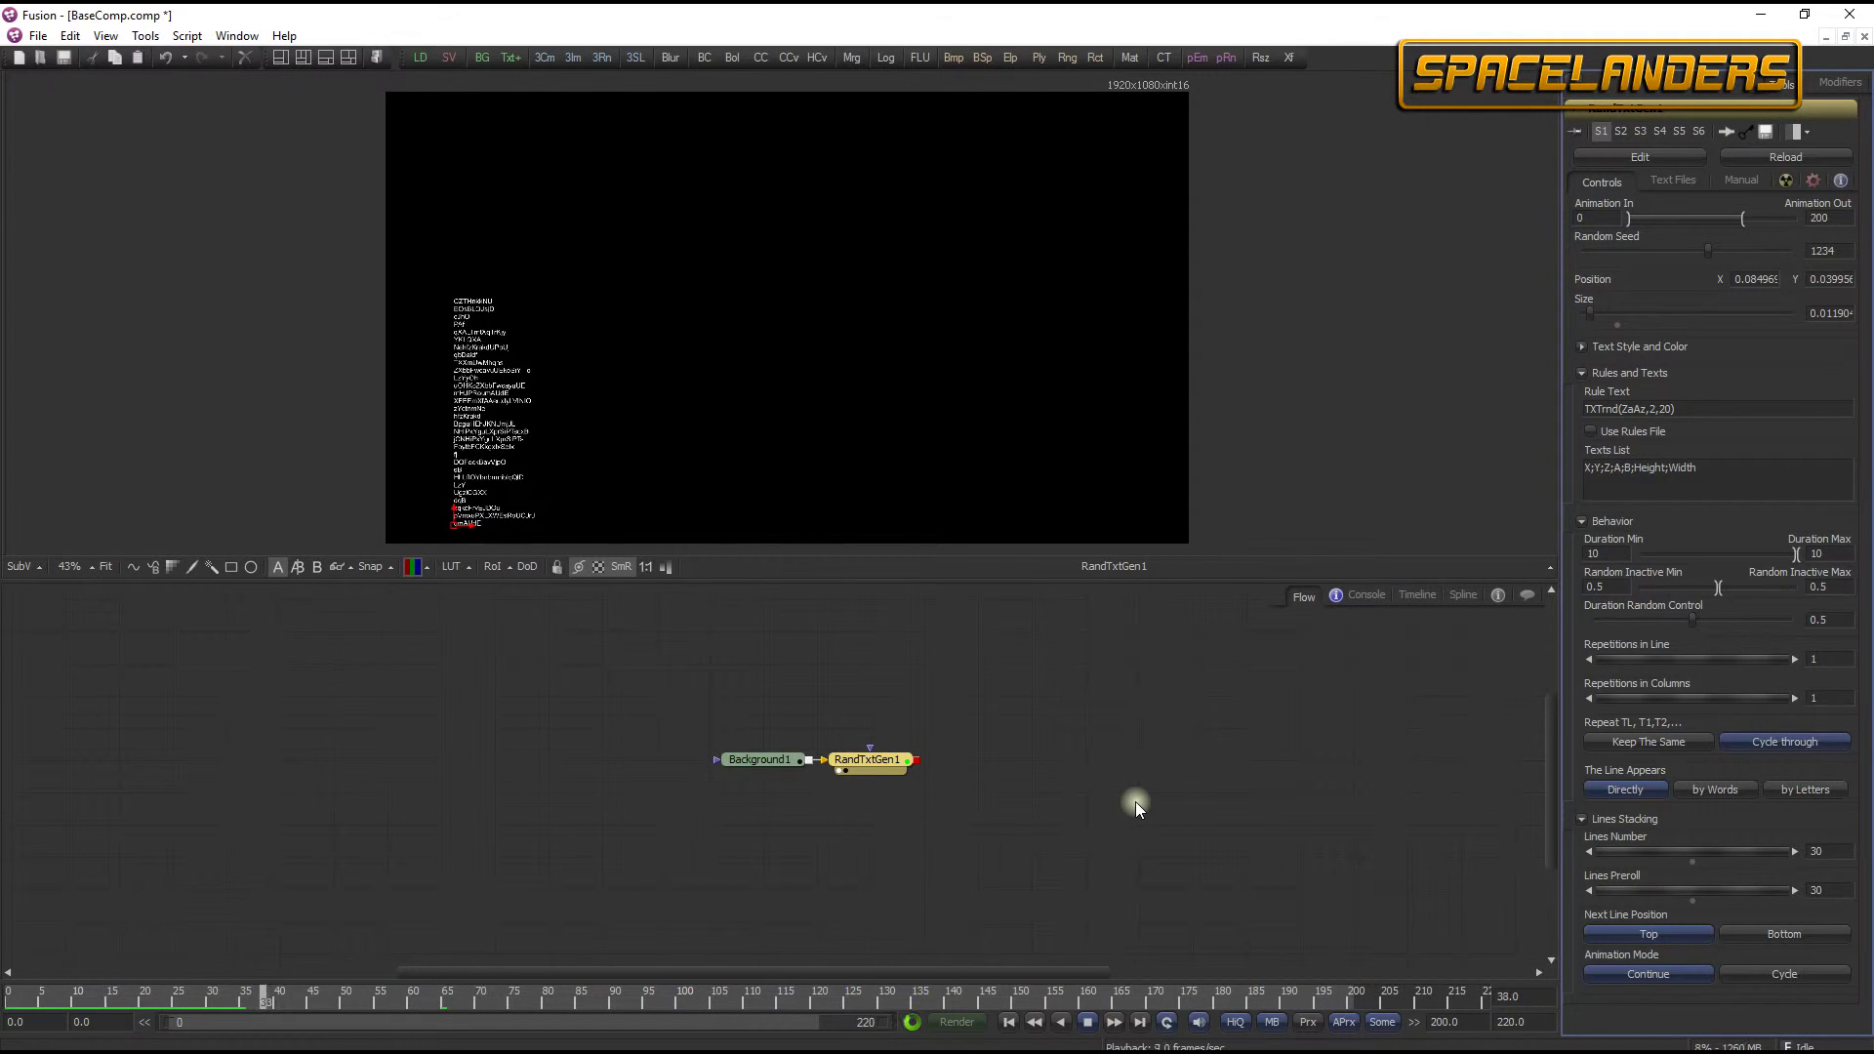
{"action": "left_click", "coordinate": [1087, 1020]}
{"action": "left_click_drag", "start_coordinate": [1591, 317], "coordinate": [1606, 312]}
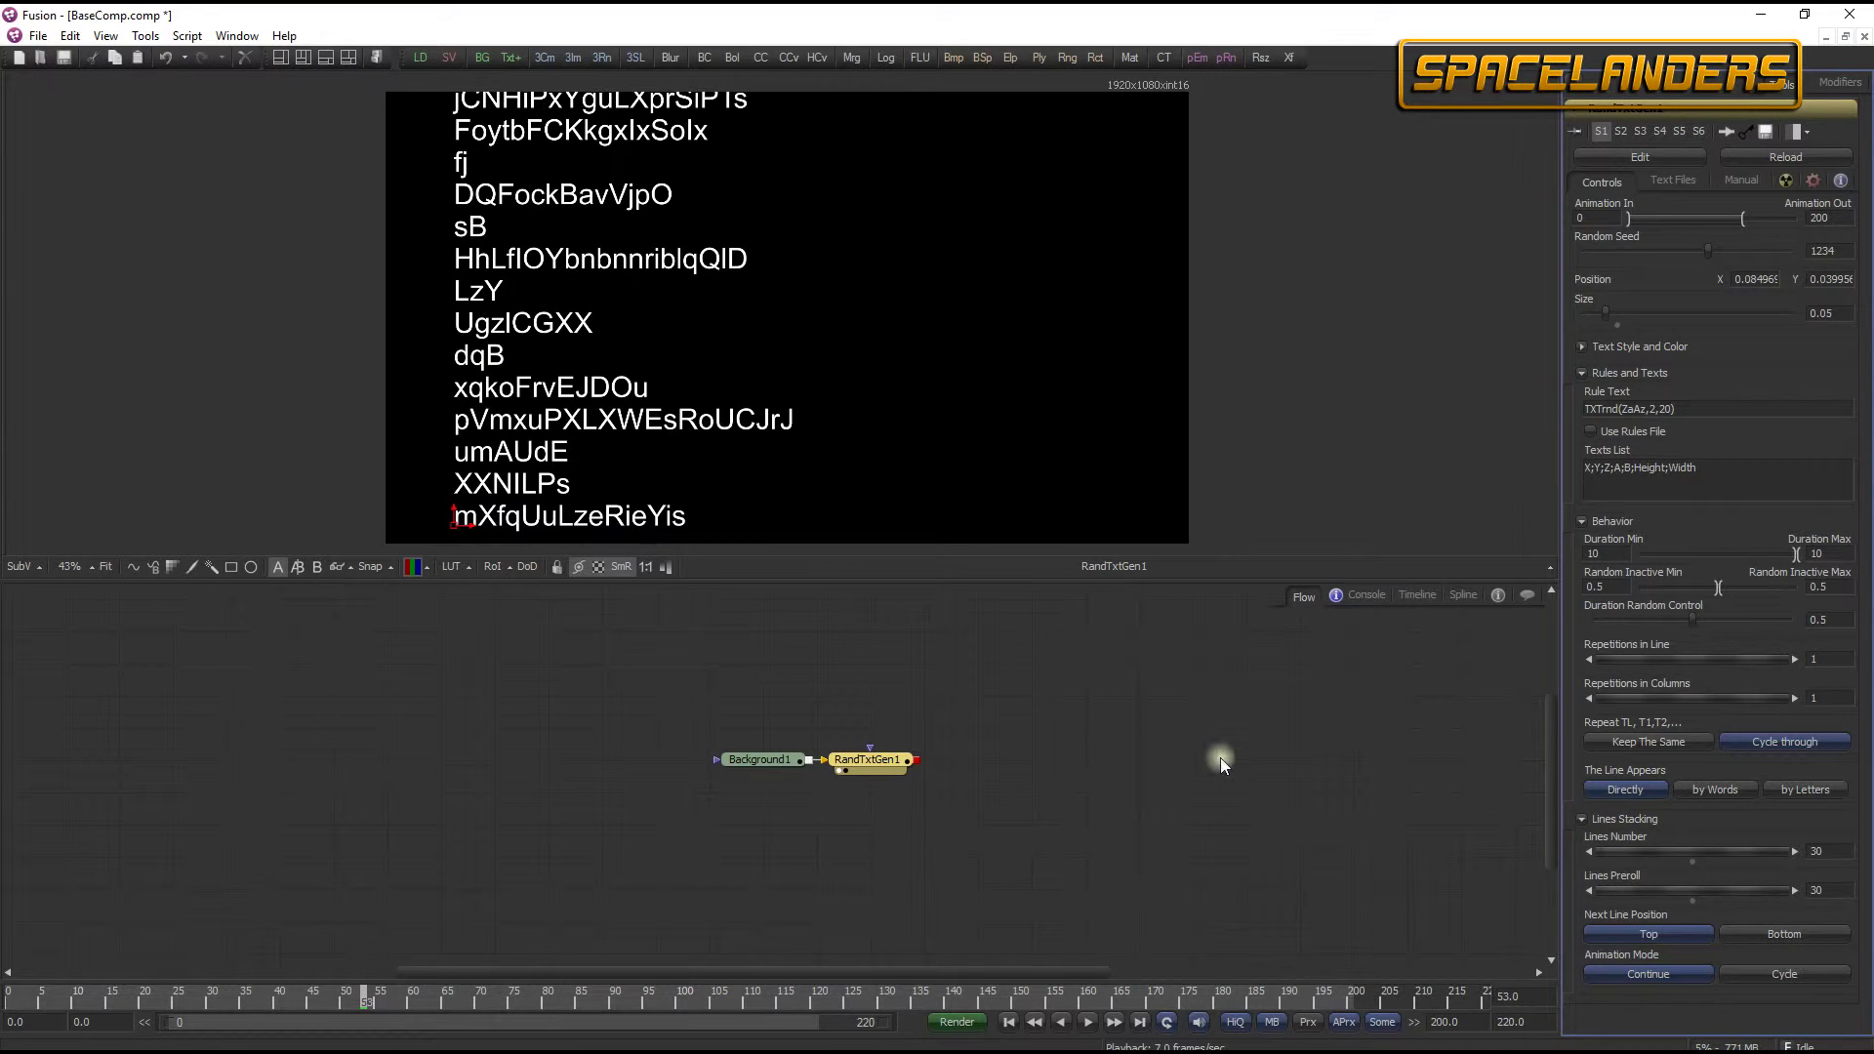
- Review the text files assigned to the tool and the word list inside Txt_Actions_Example.txt
{"action": "left_click", "coordinate": [1701, 182]}
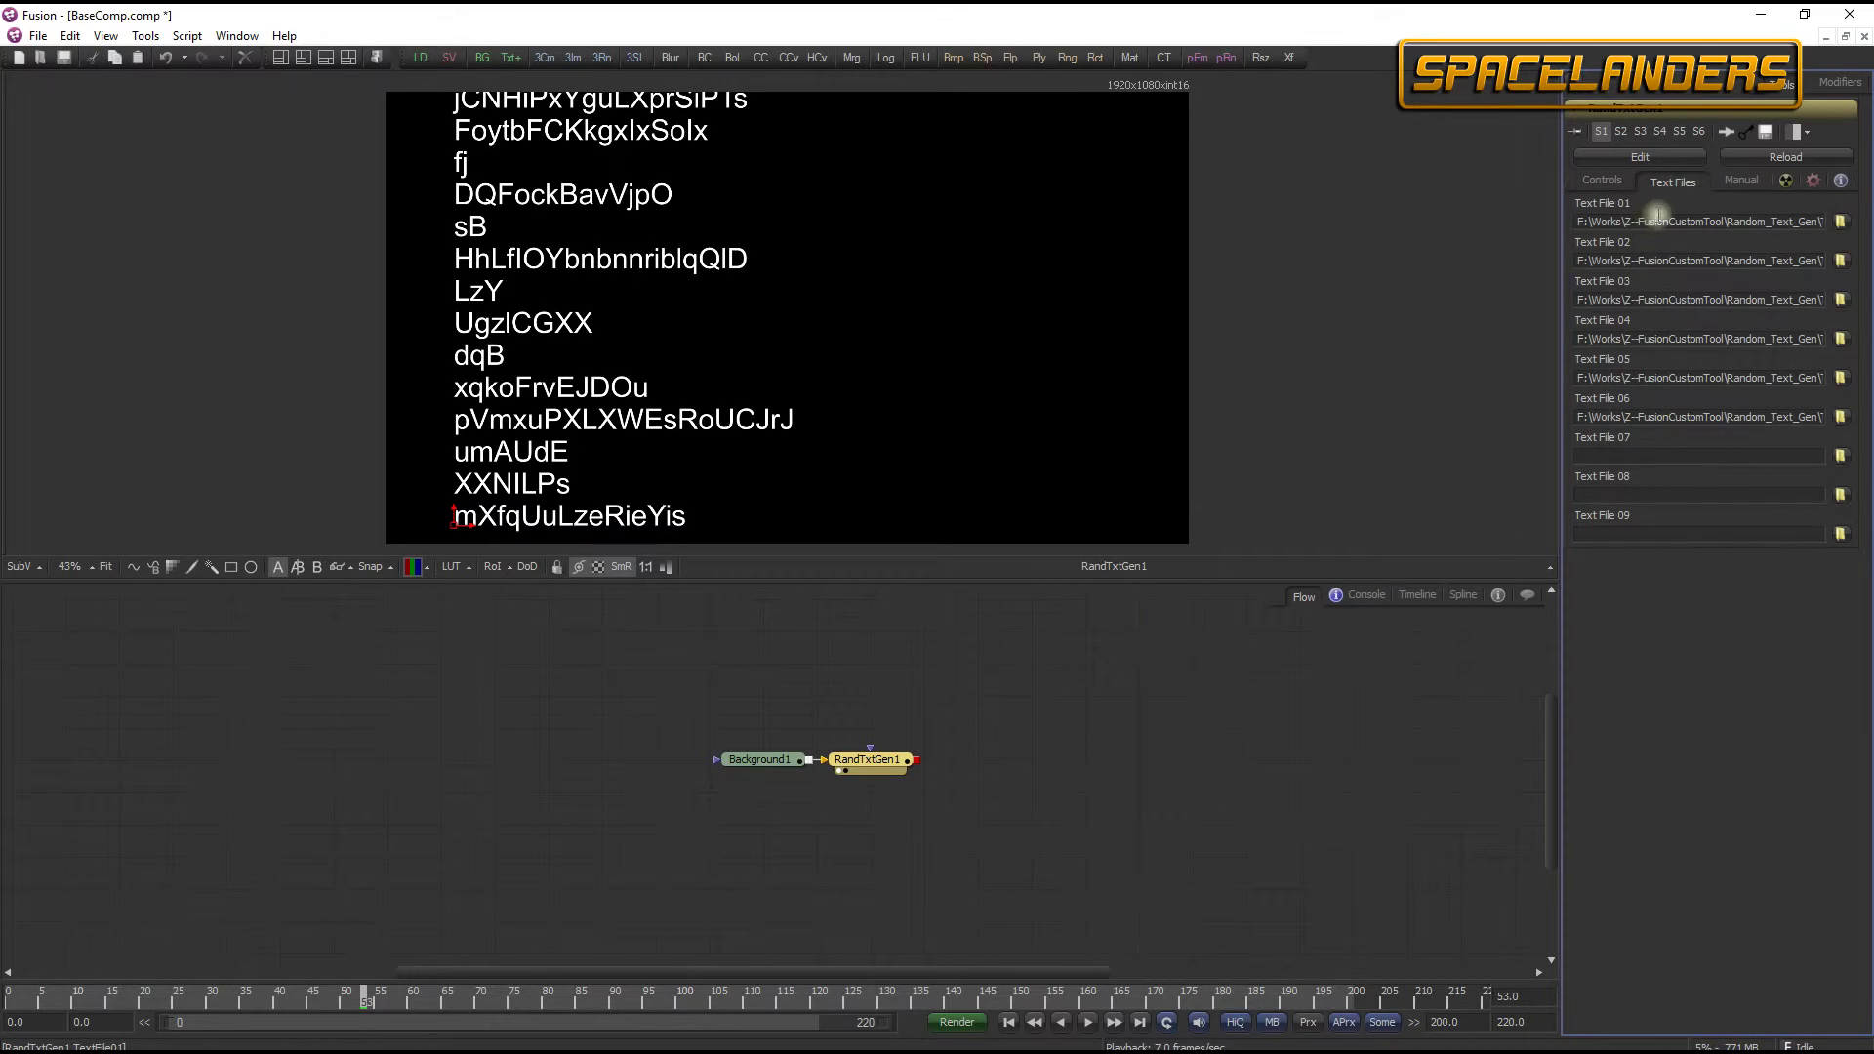
{"action": "left_click", "coordinate": [1614, 182]}
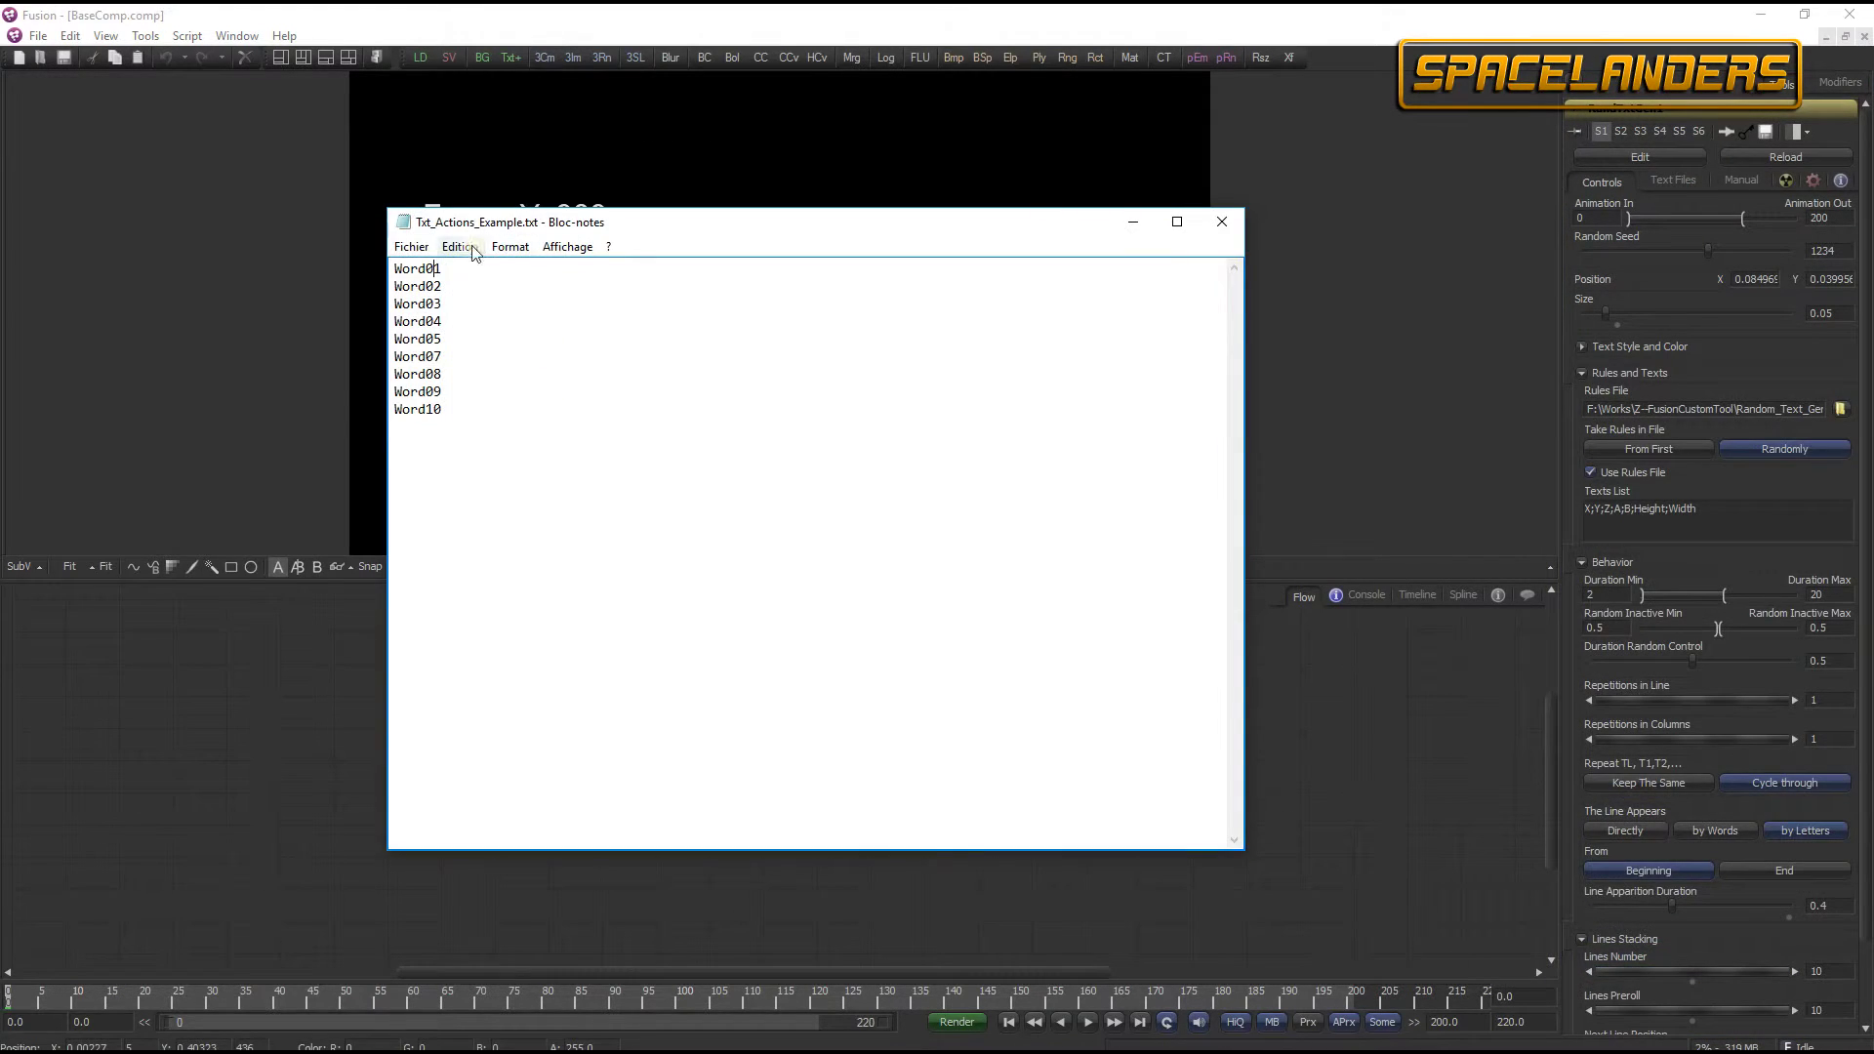
{"action": "left_click", "coordinate": [431, 269]}
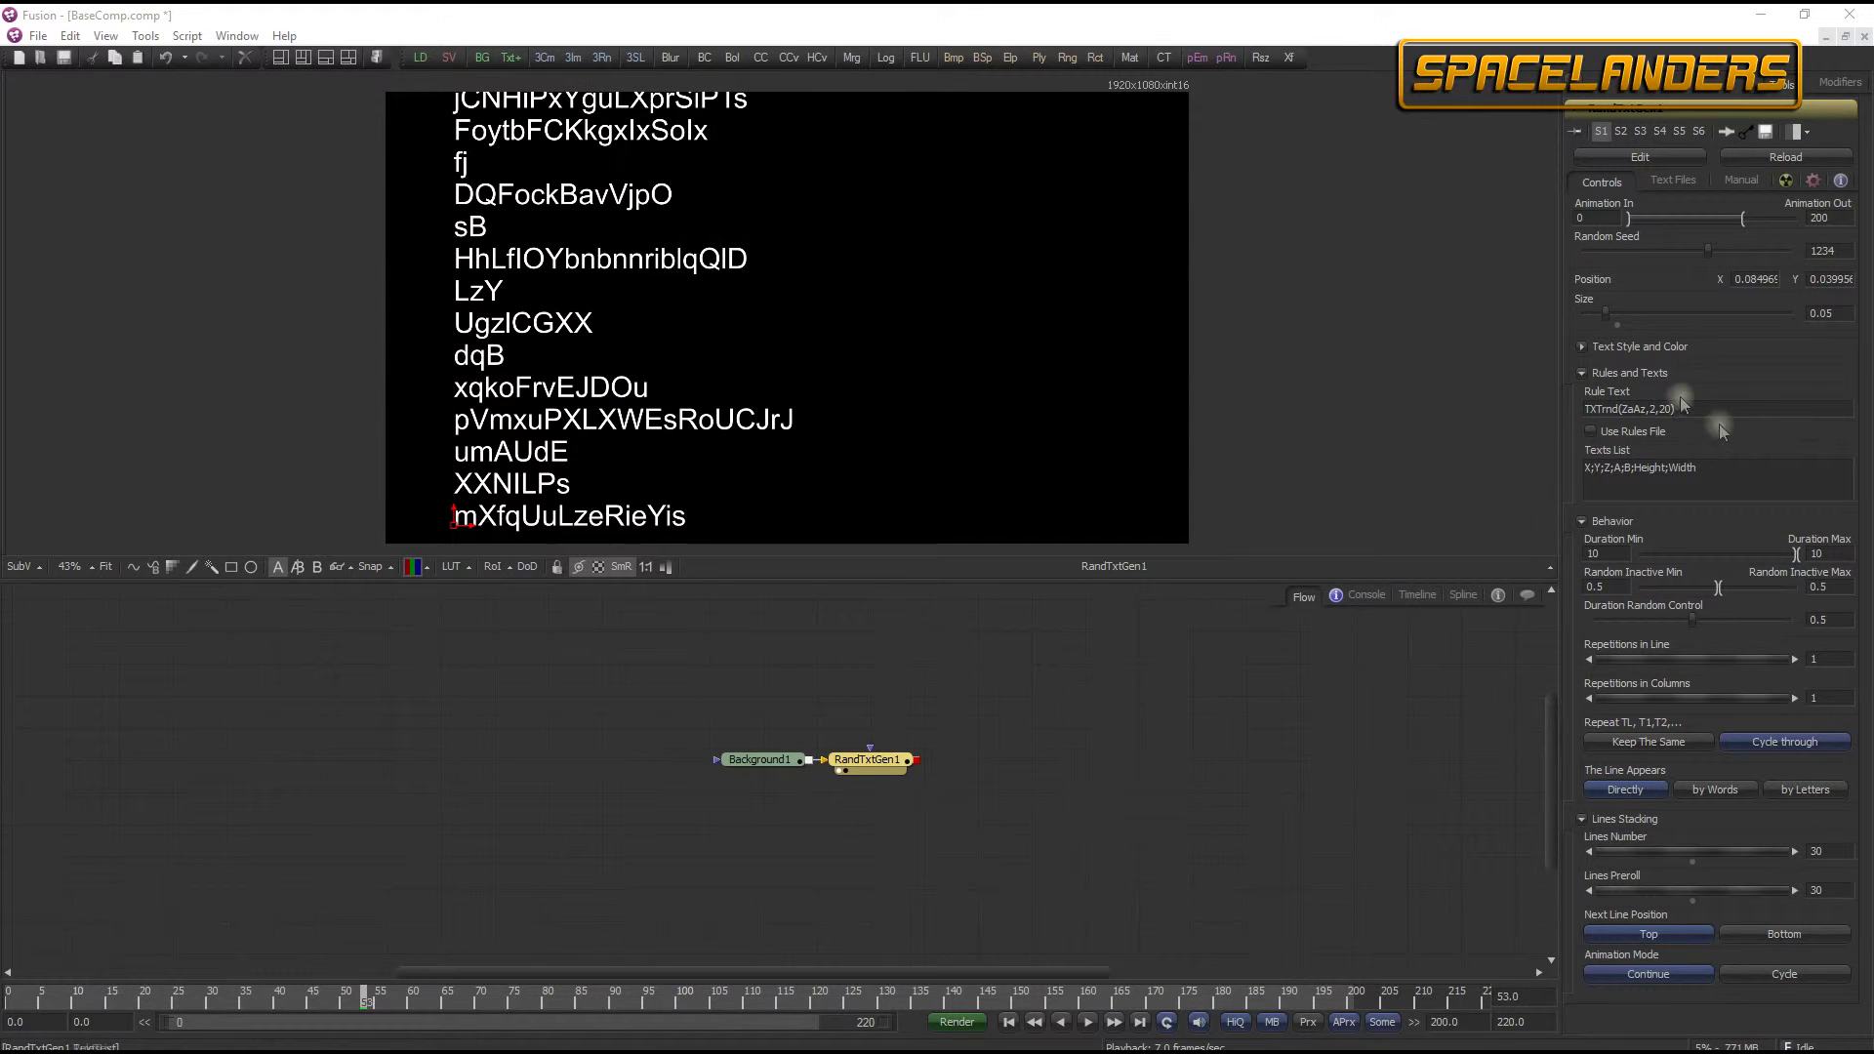
- Replace the whole rule text with T1 to use words from the first text file
{"action": "left_click", "coordinate": [1684, 413]}
{"action": "left_click_drag", "start_coordinate": [1695, 418], "coordinate": [1529, 418]}
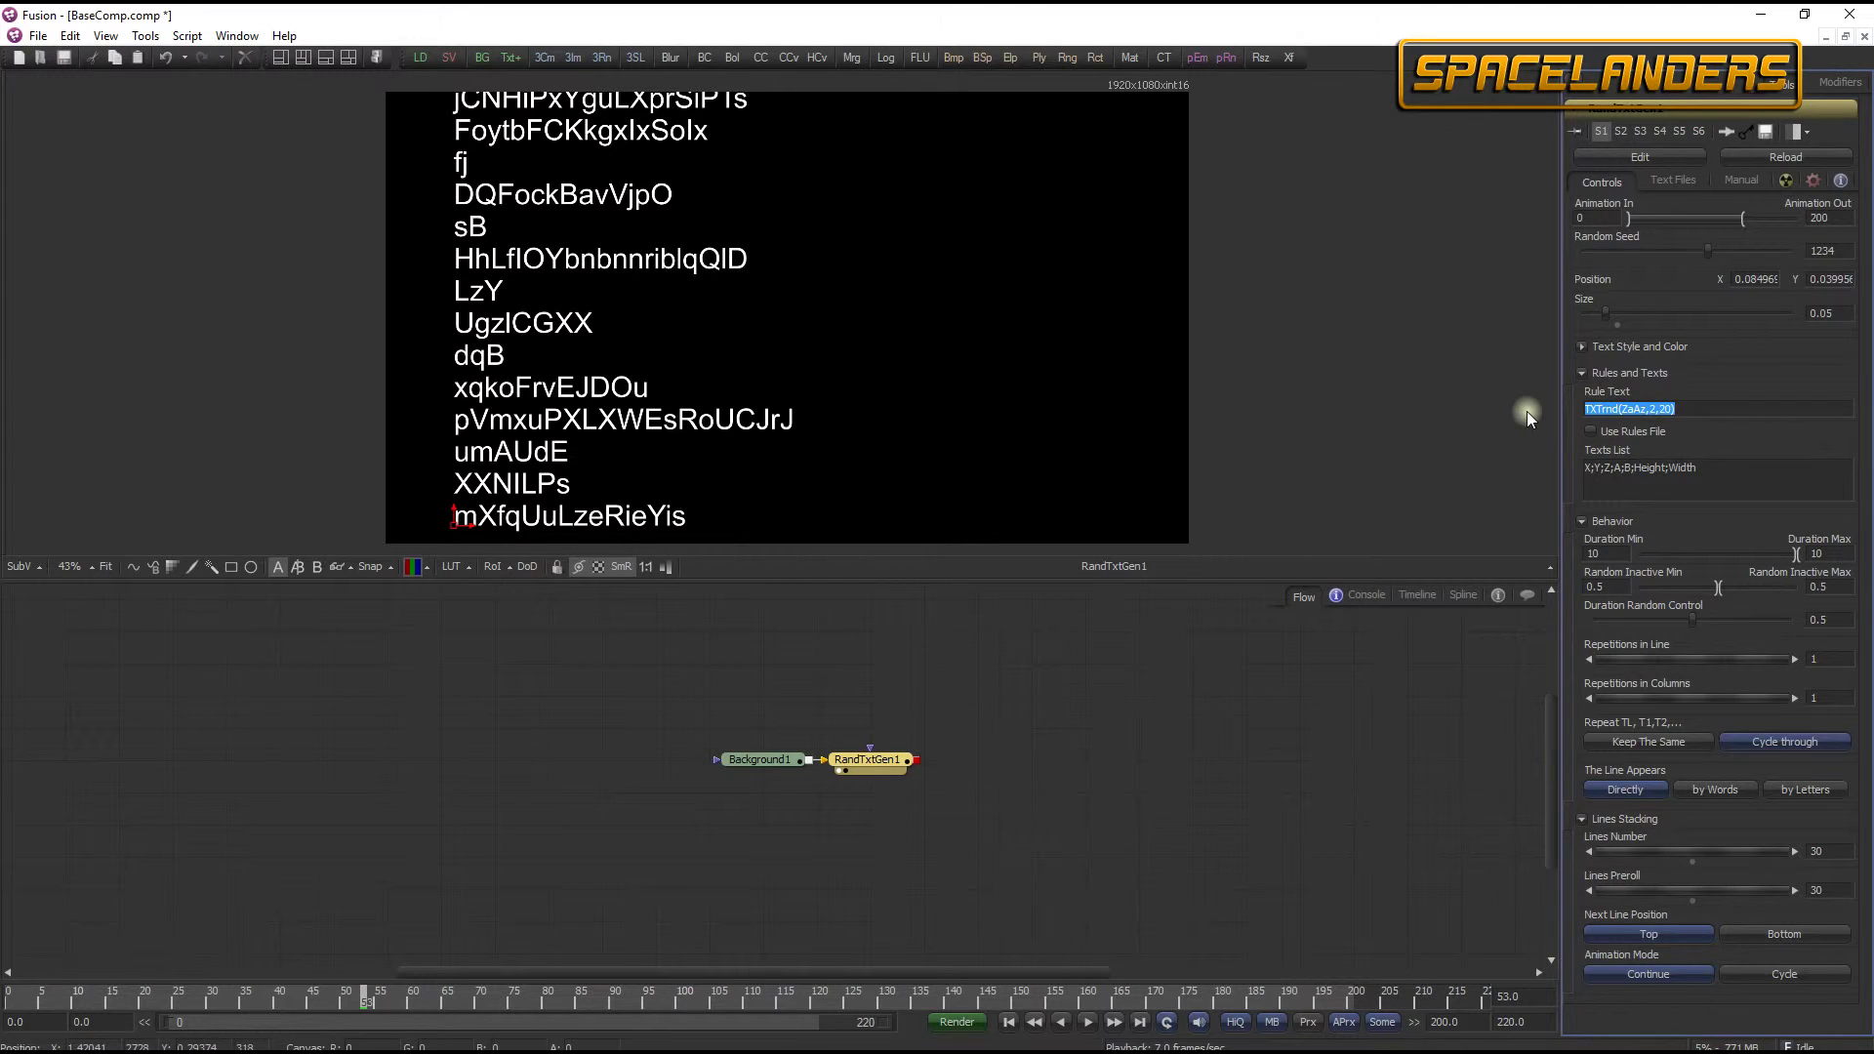
{"action": "type", "text": "T1"}
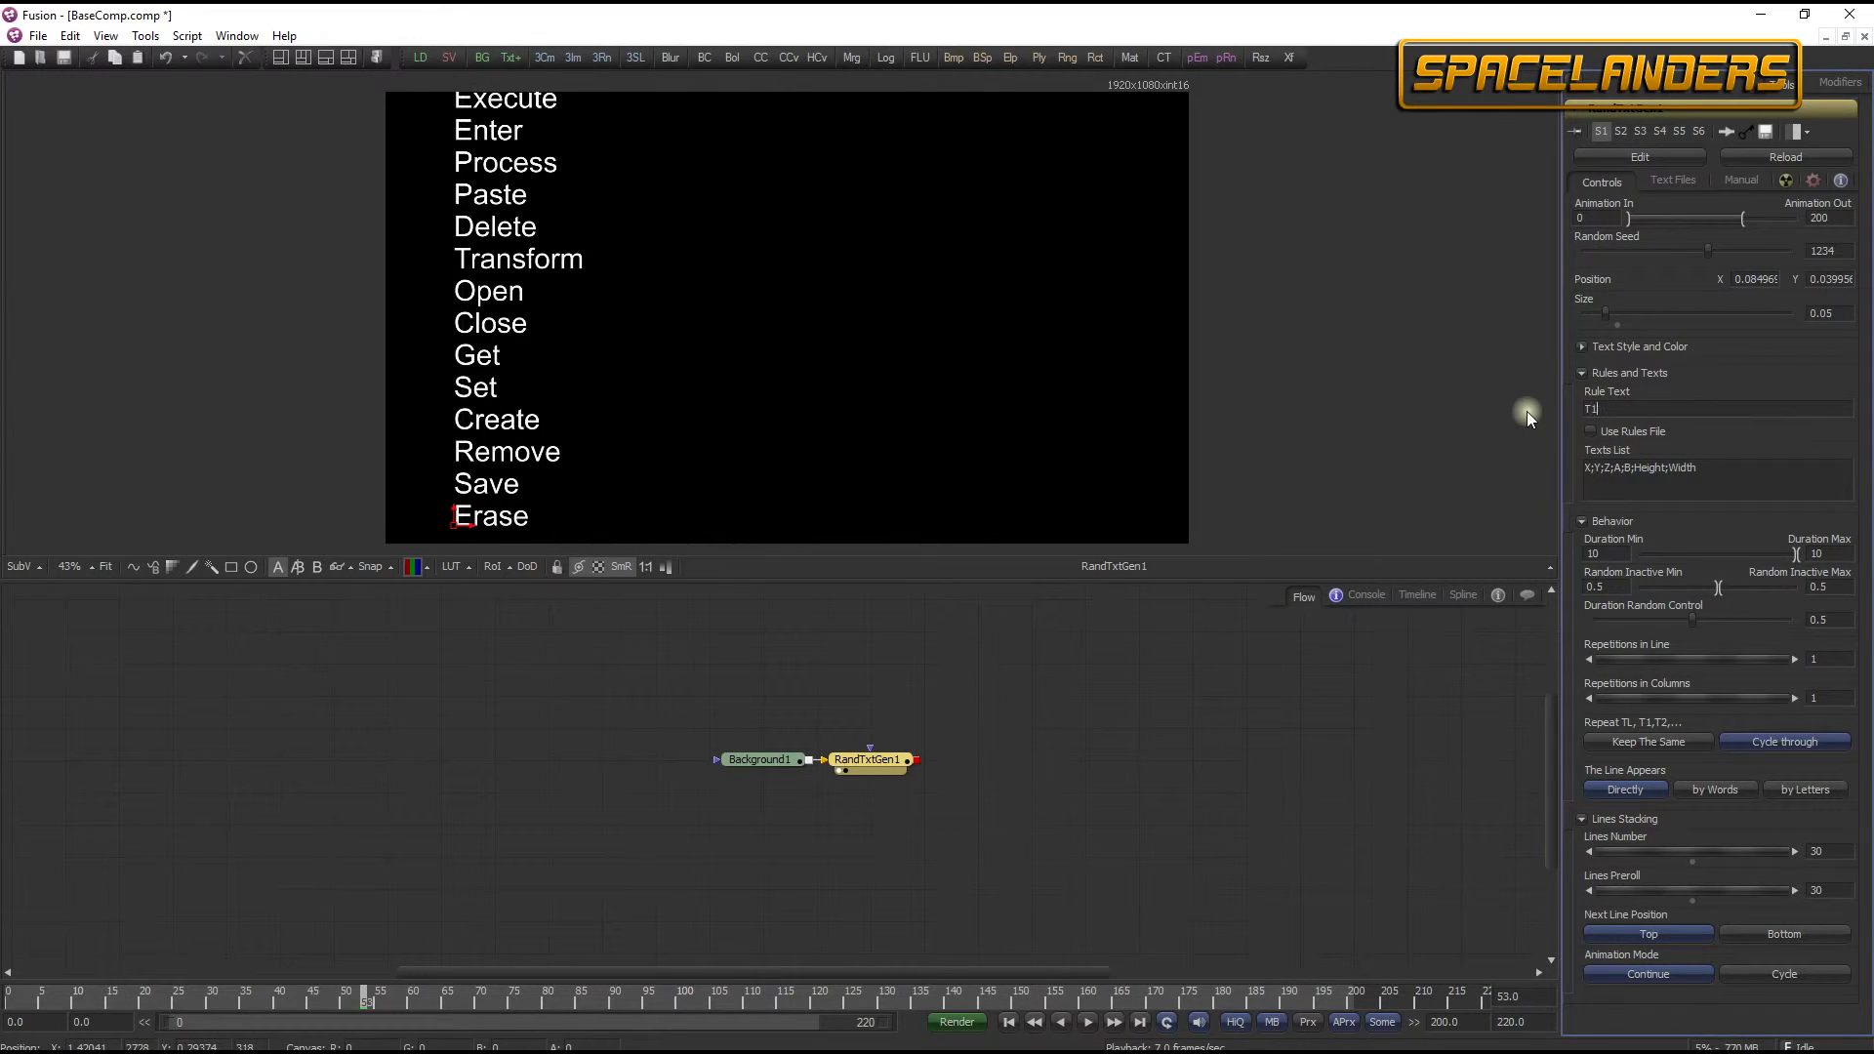
- Set both the lines number and the lines preroll to 10
{"action": "left_click", "coordinate": [1828, 850]}
{"action": "type", "text": "10"}
{"action": "key", "text": "Return"}
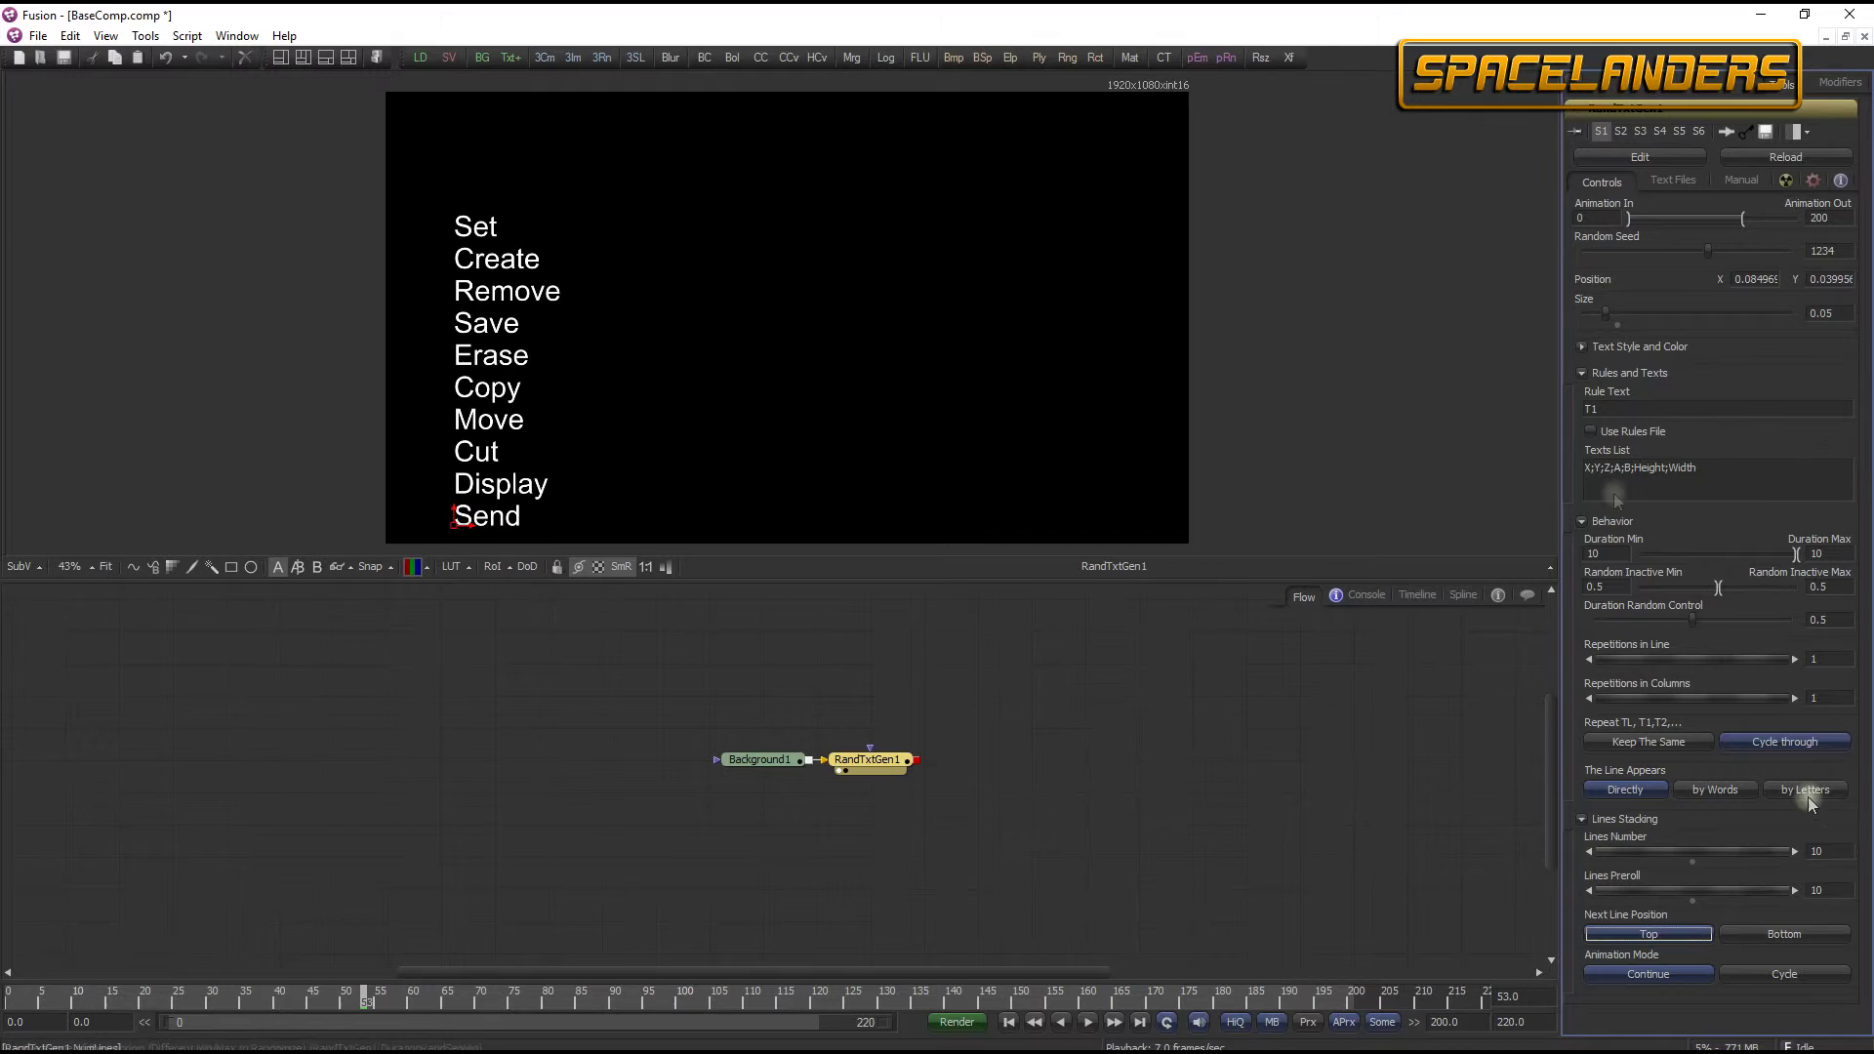
- Change the rule text to T1rnd; ;T2rnd; ;T3rnd to combine random words from the first three text files
{"action": "left_click", "coordinate": [1666, 408]}
{"action": "type", "text": "T1rnd"}
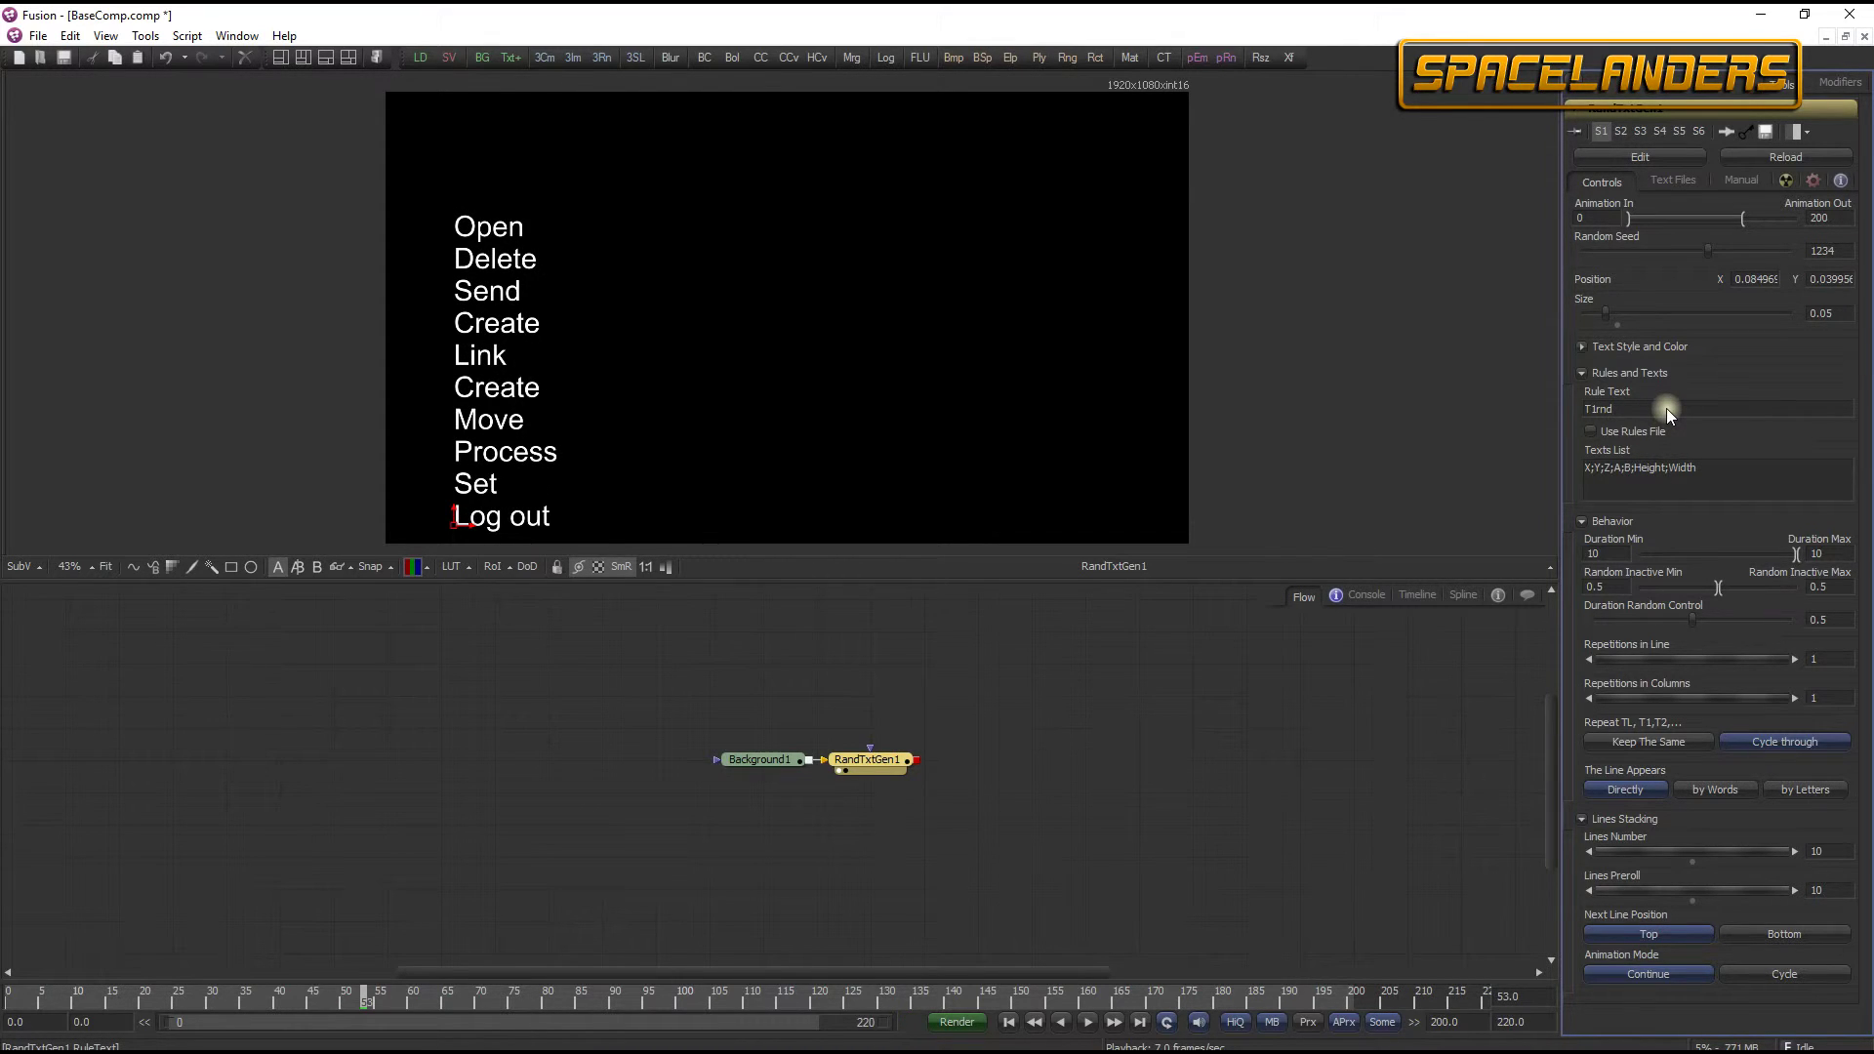
{"action": "type", "text": "; ;T2rn"}
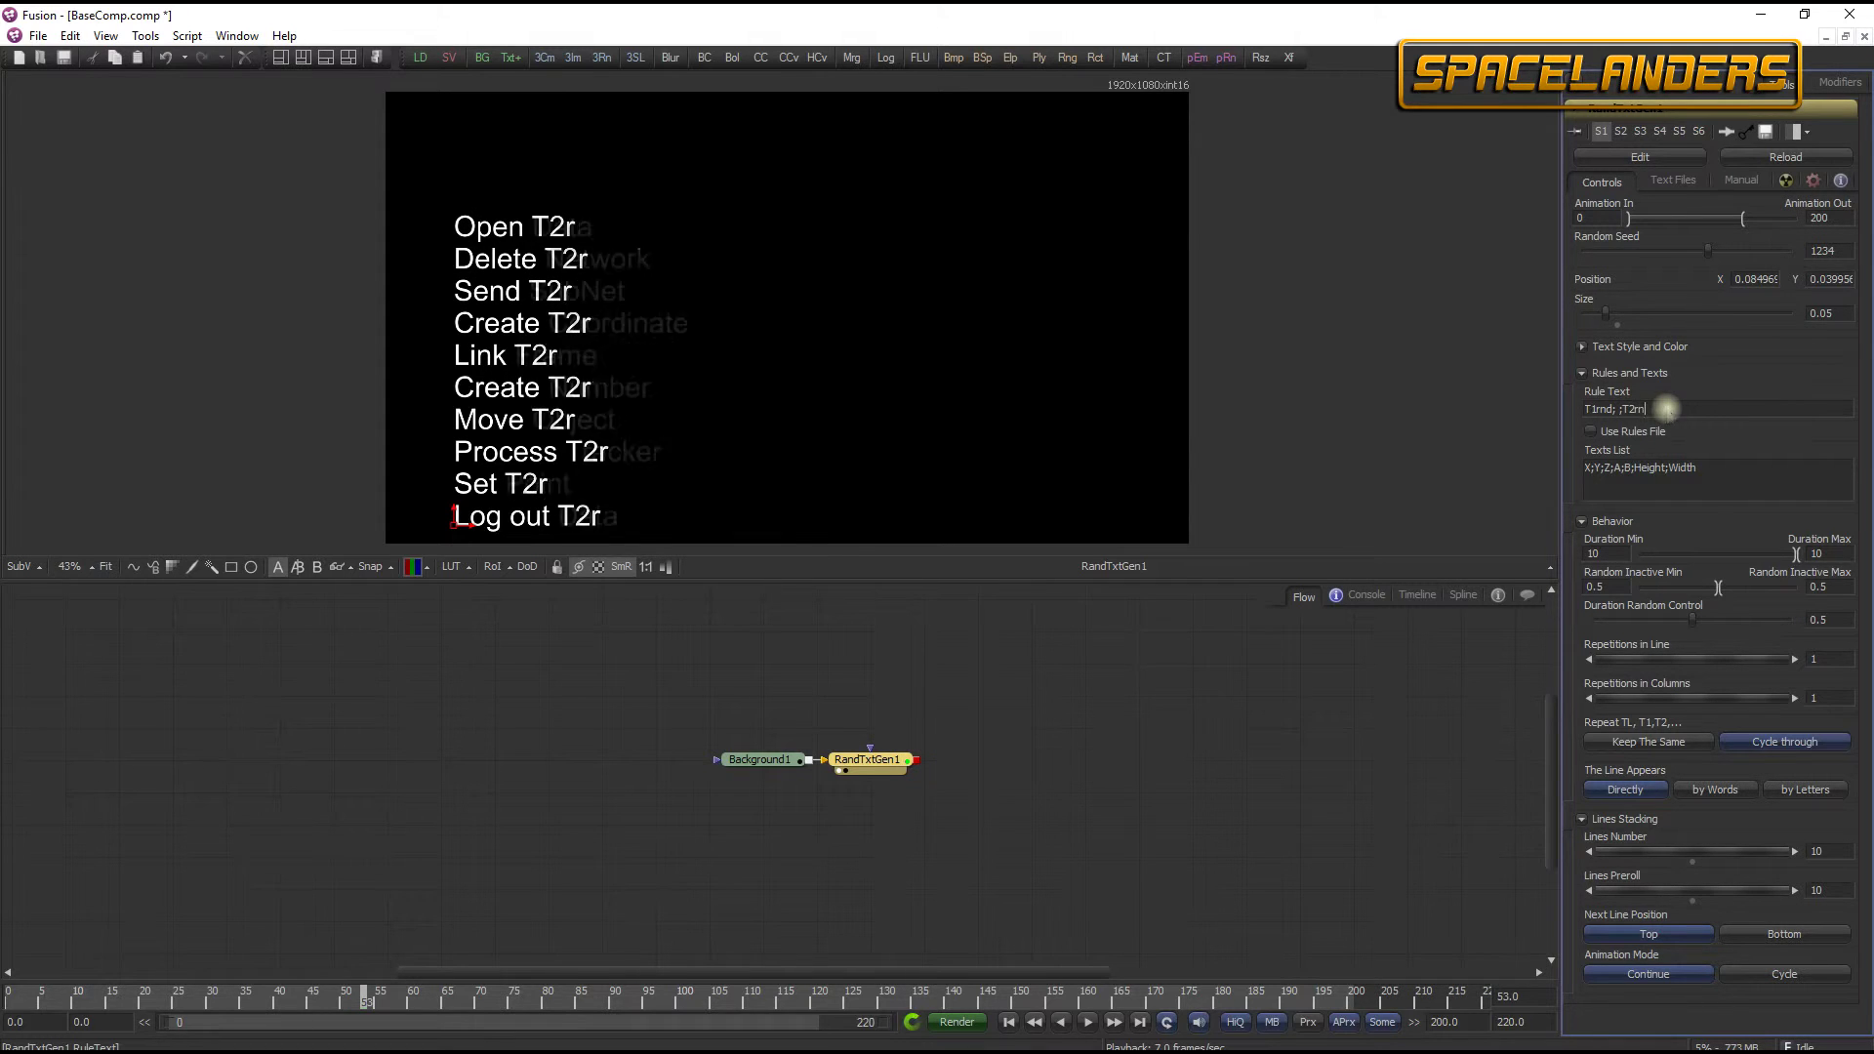
{"action": "type", "text": "d; ;"}
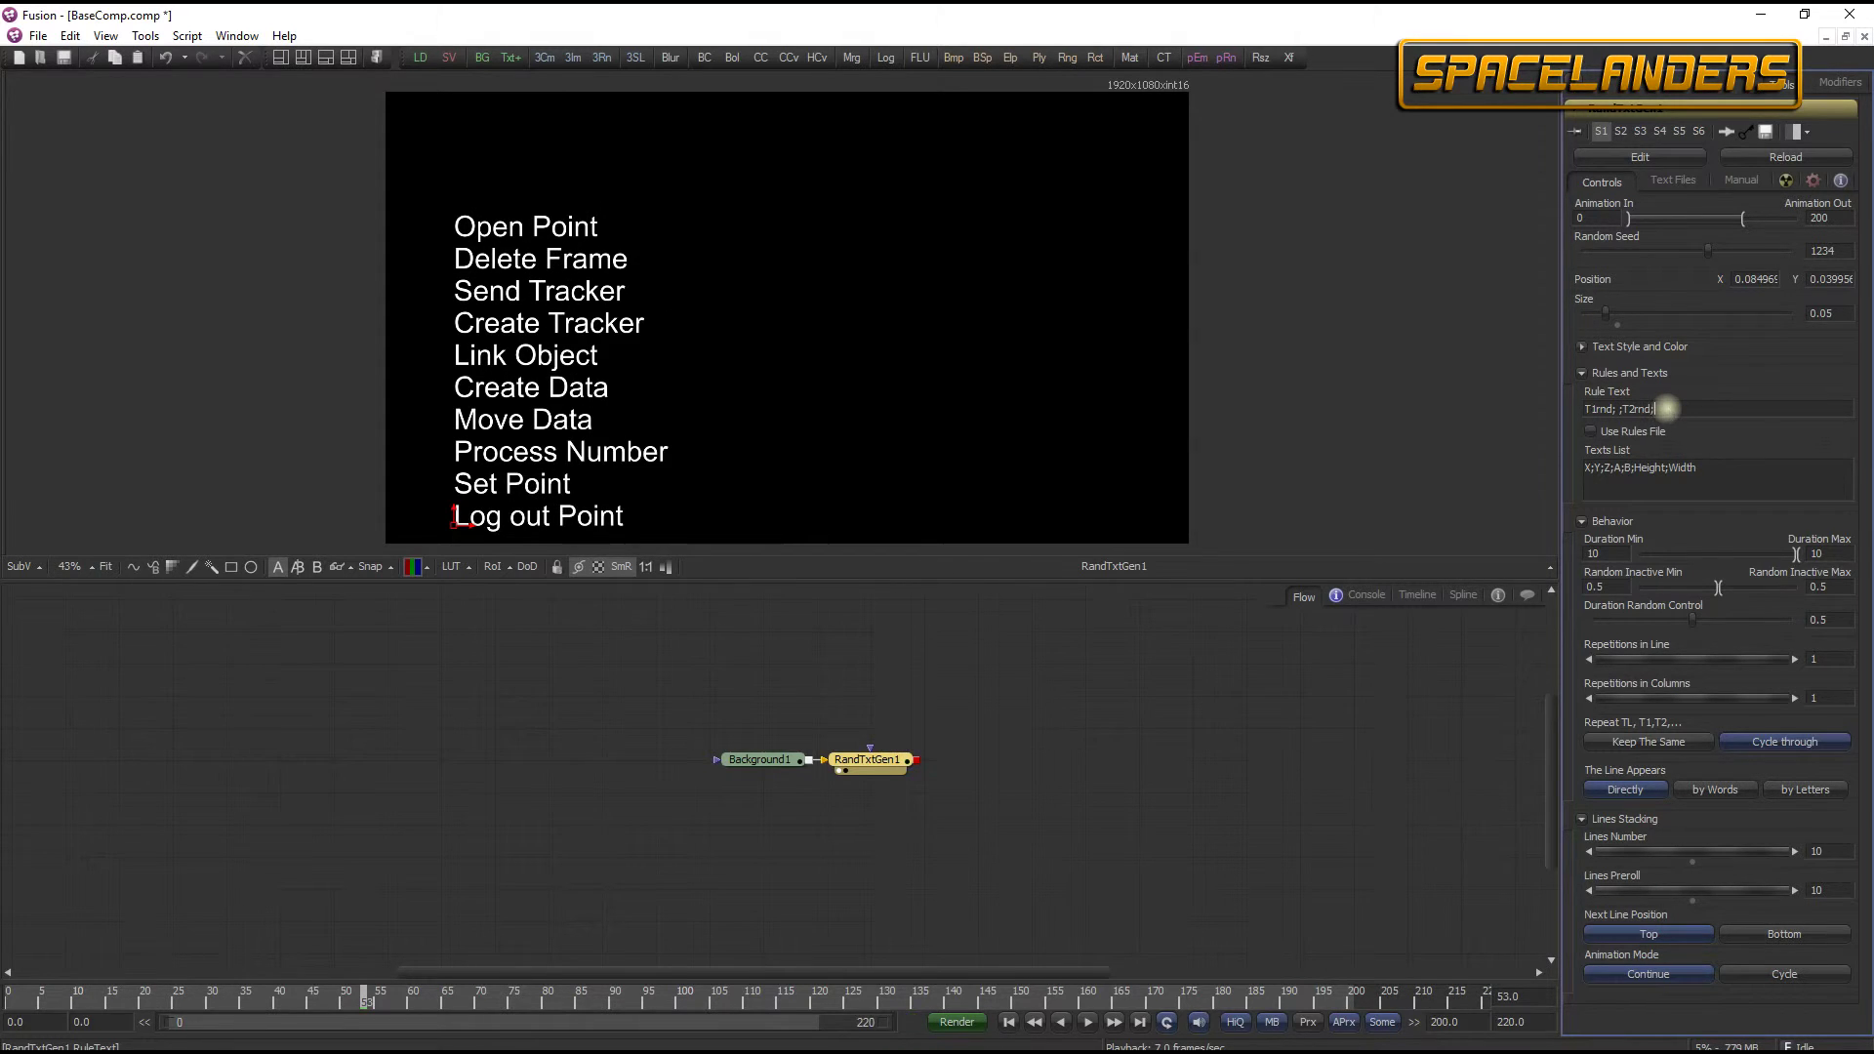
{"action": "type", "text": "T"}
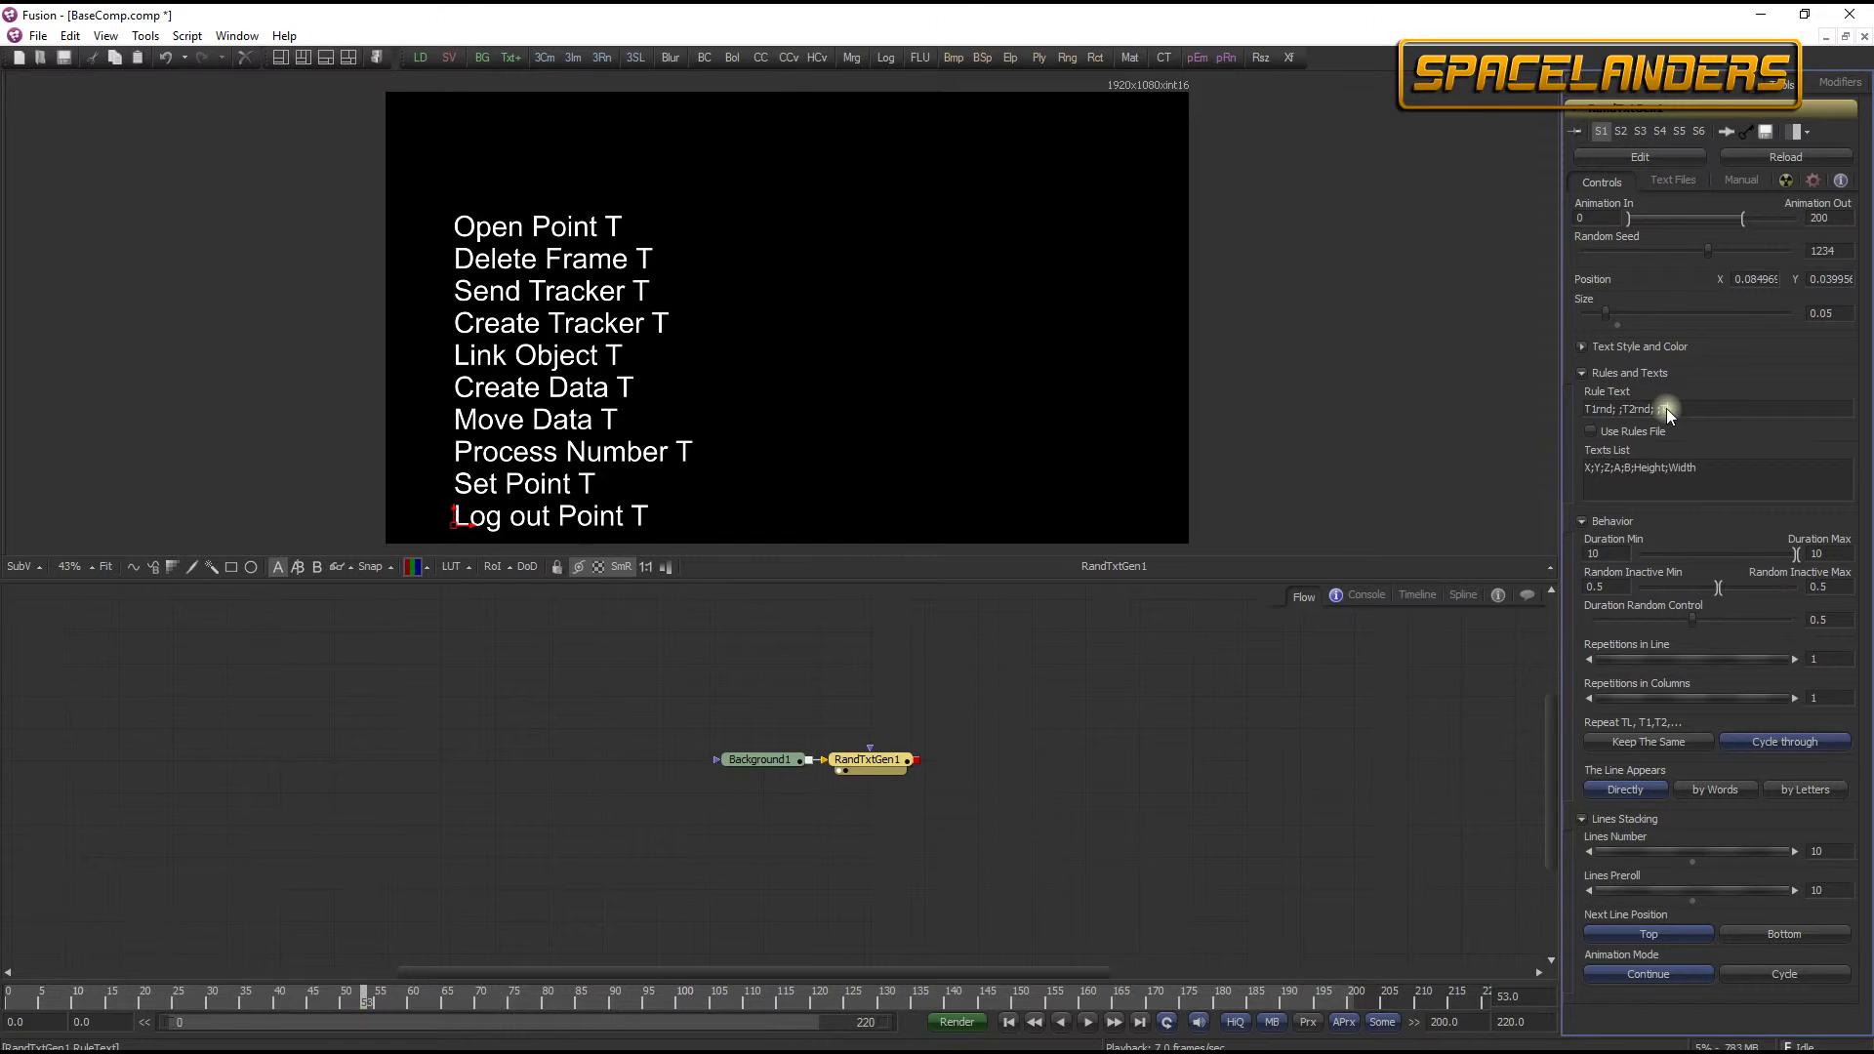
{"action": "type", "text": "3rnd"}
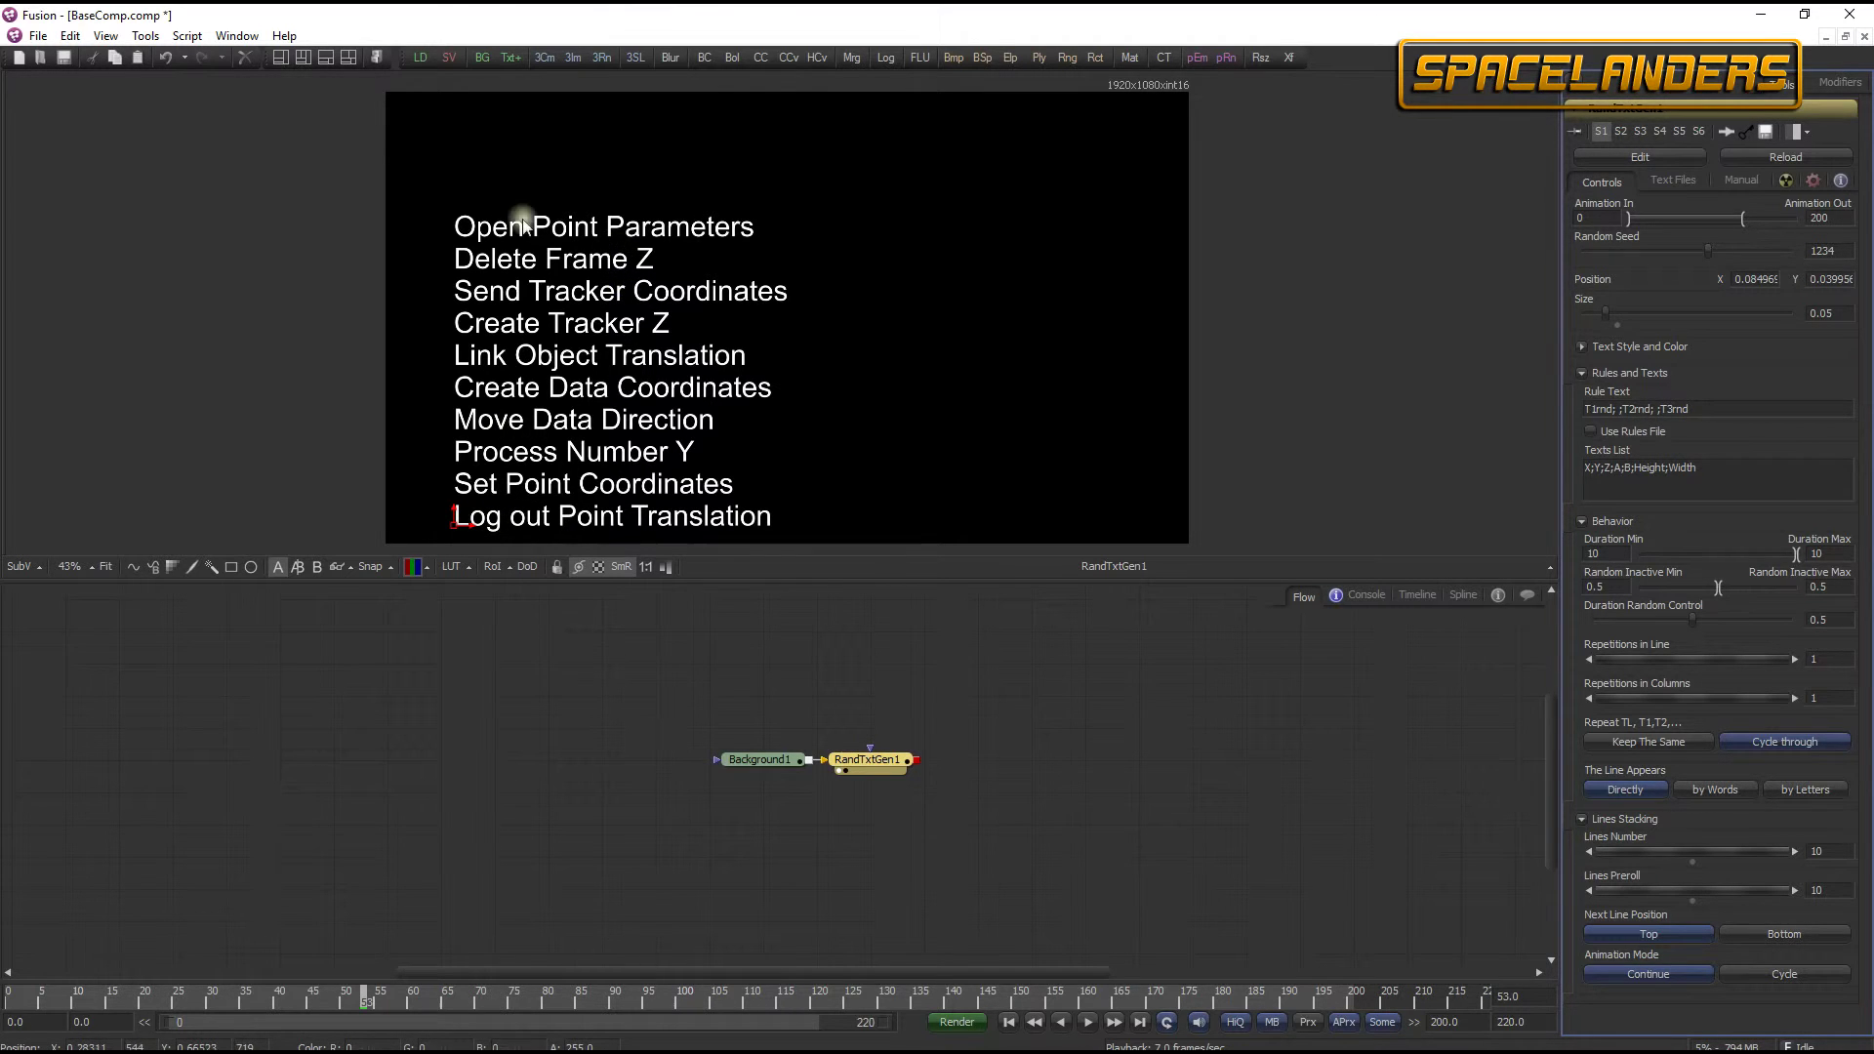
- Preview the three-word stacked lines animation from the first frame
{"action": "left_click", "coordinate": [14, 980]}
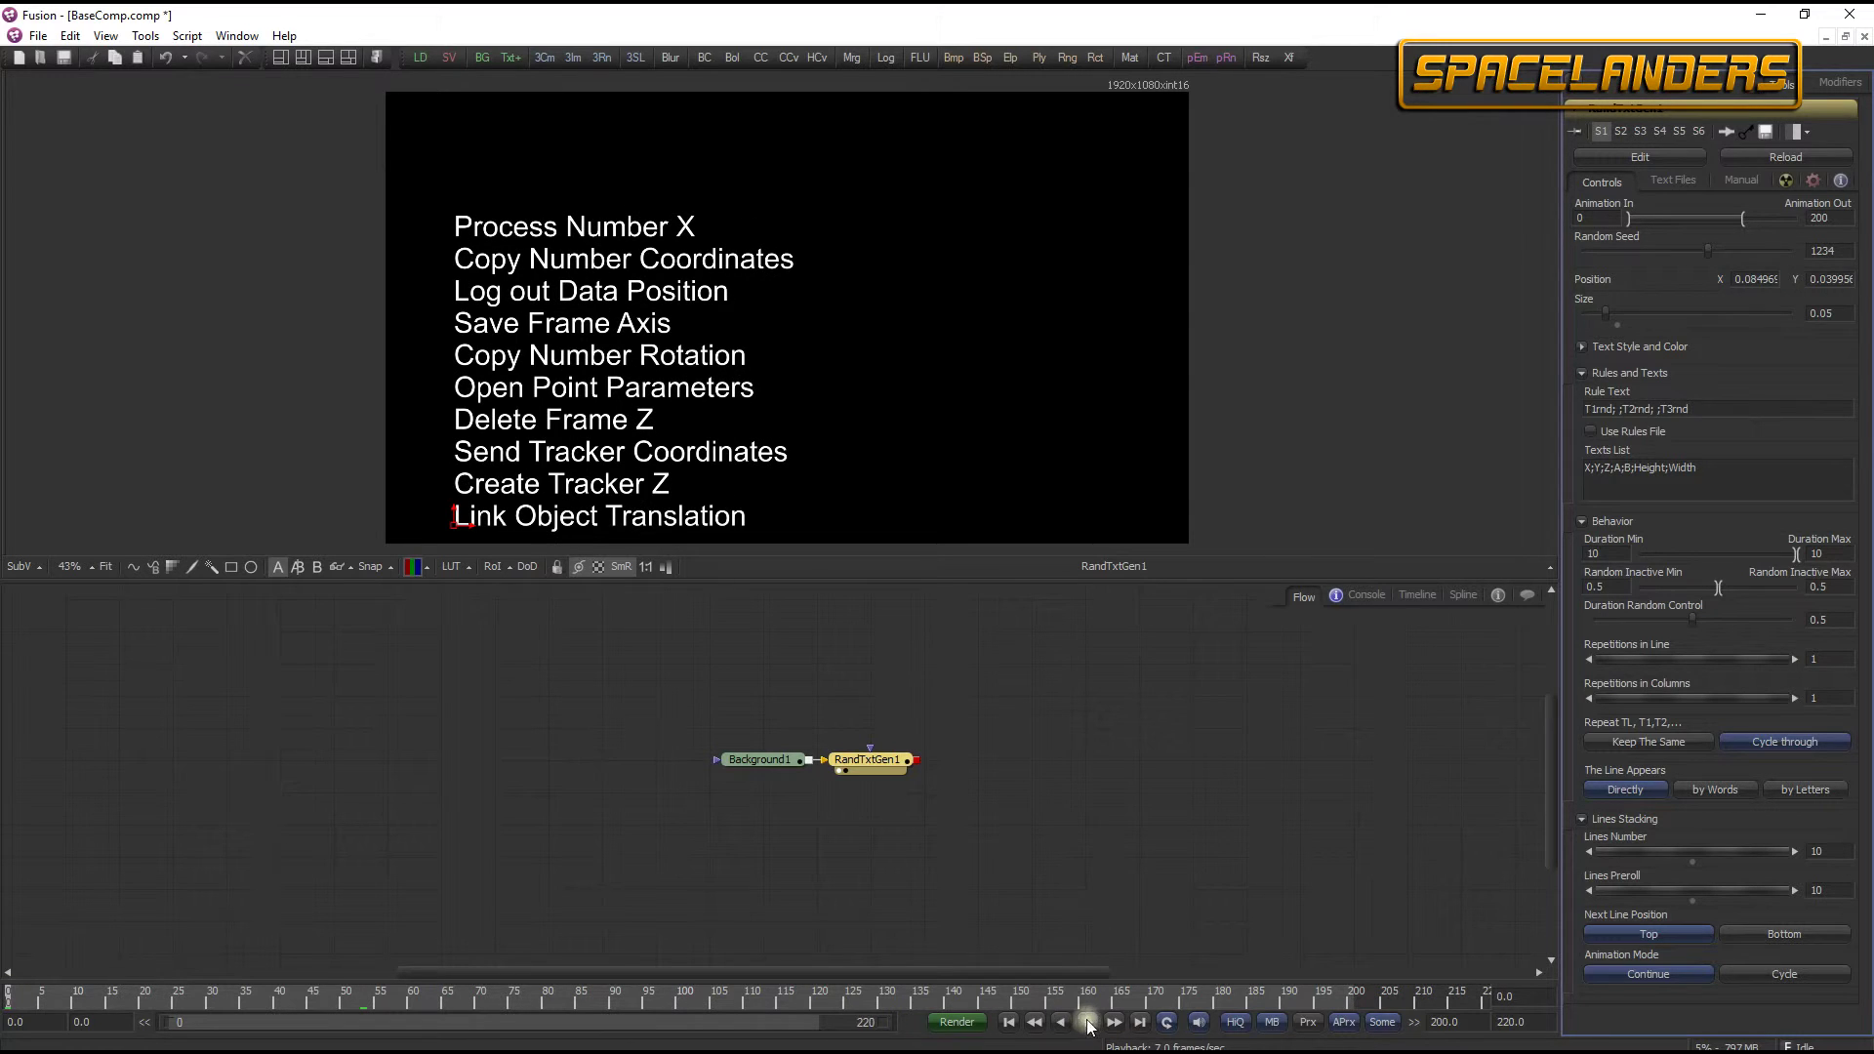
{"action": "left_click", "coordinate": [1088, 1022]}
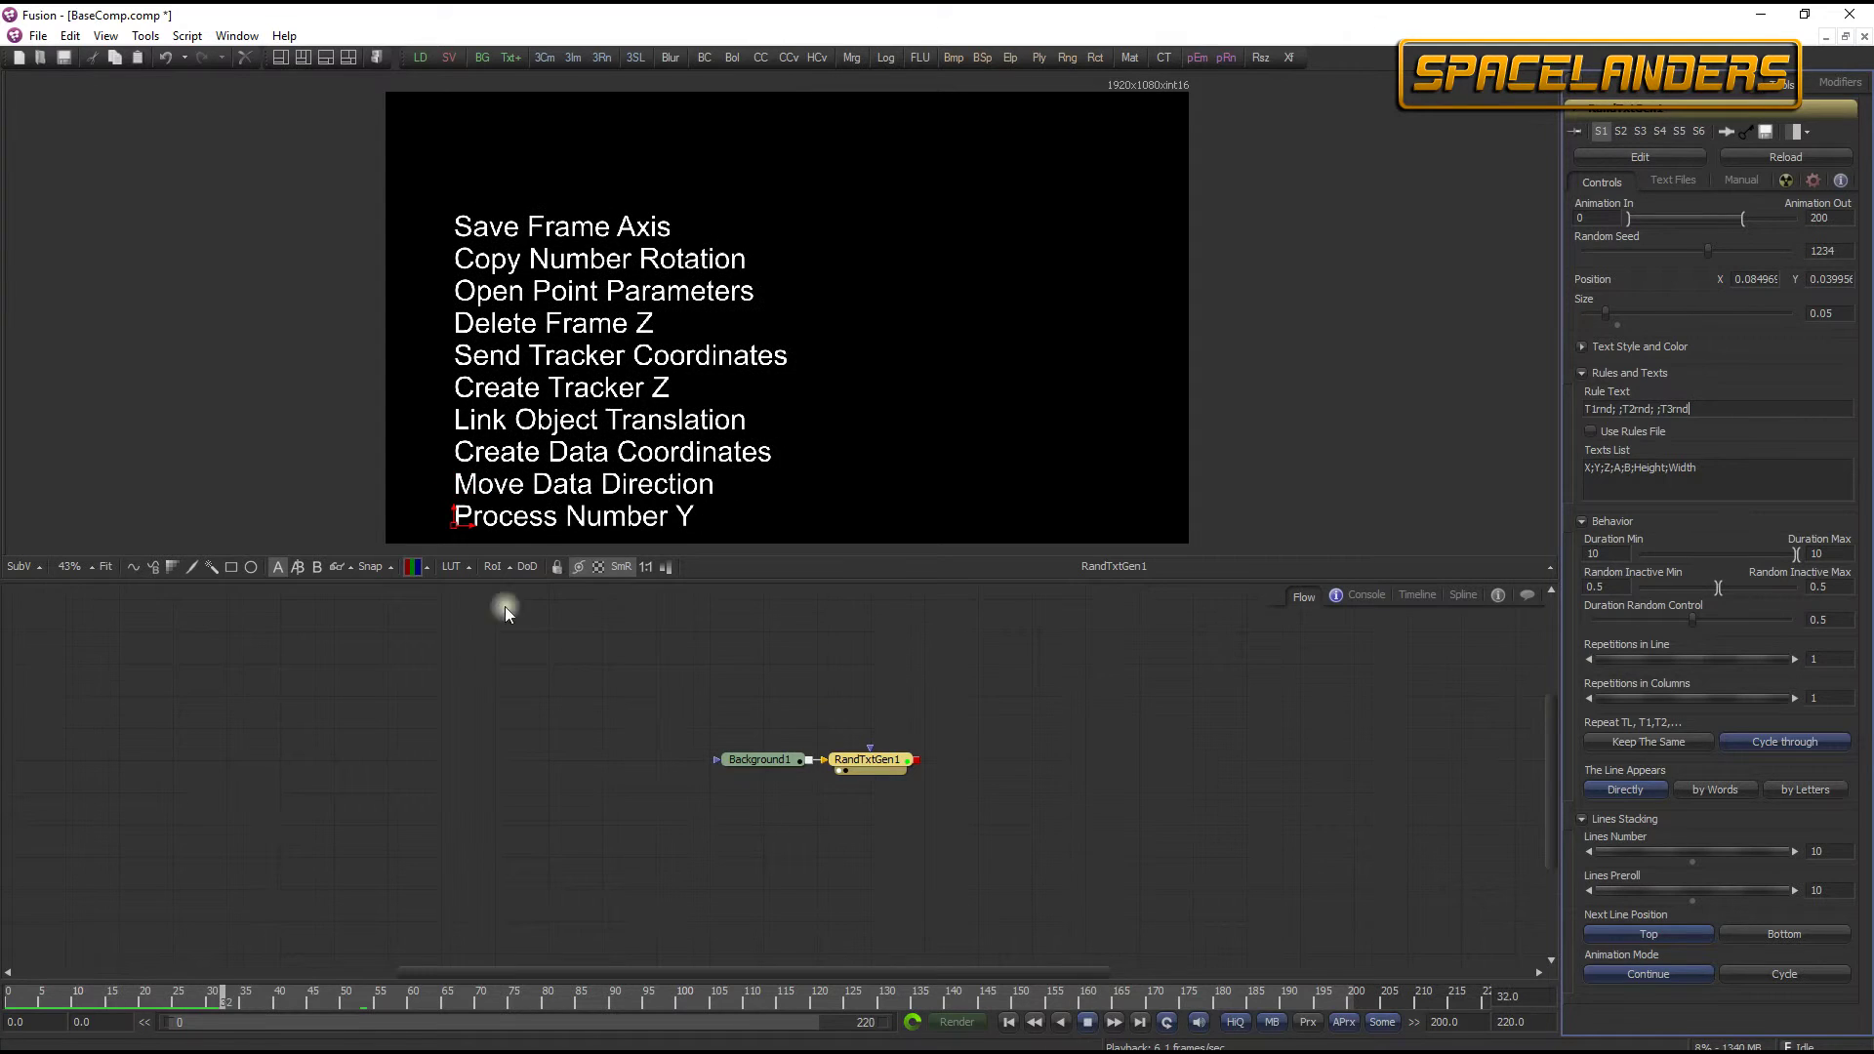
{"action": "left_click", "coordinate": [1087, 1022]}
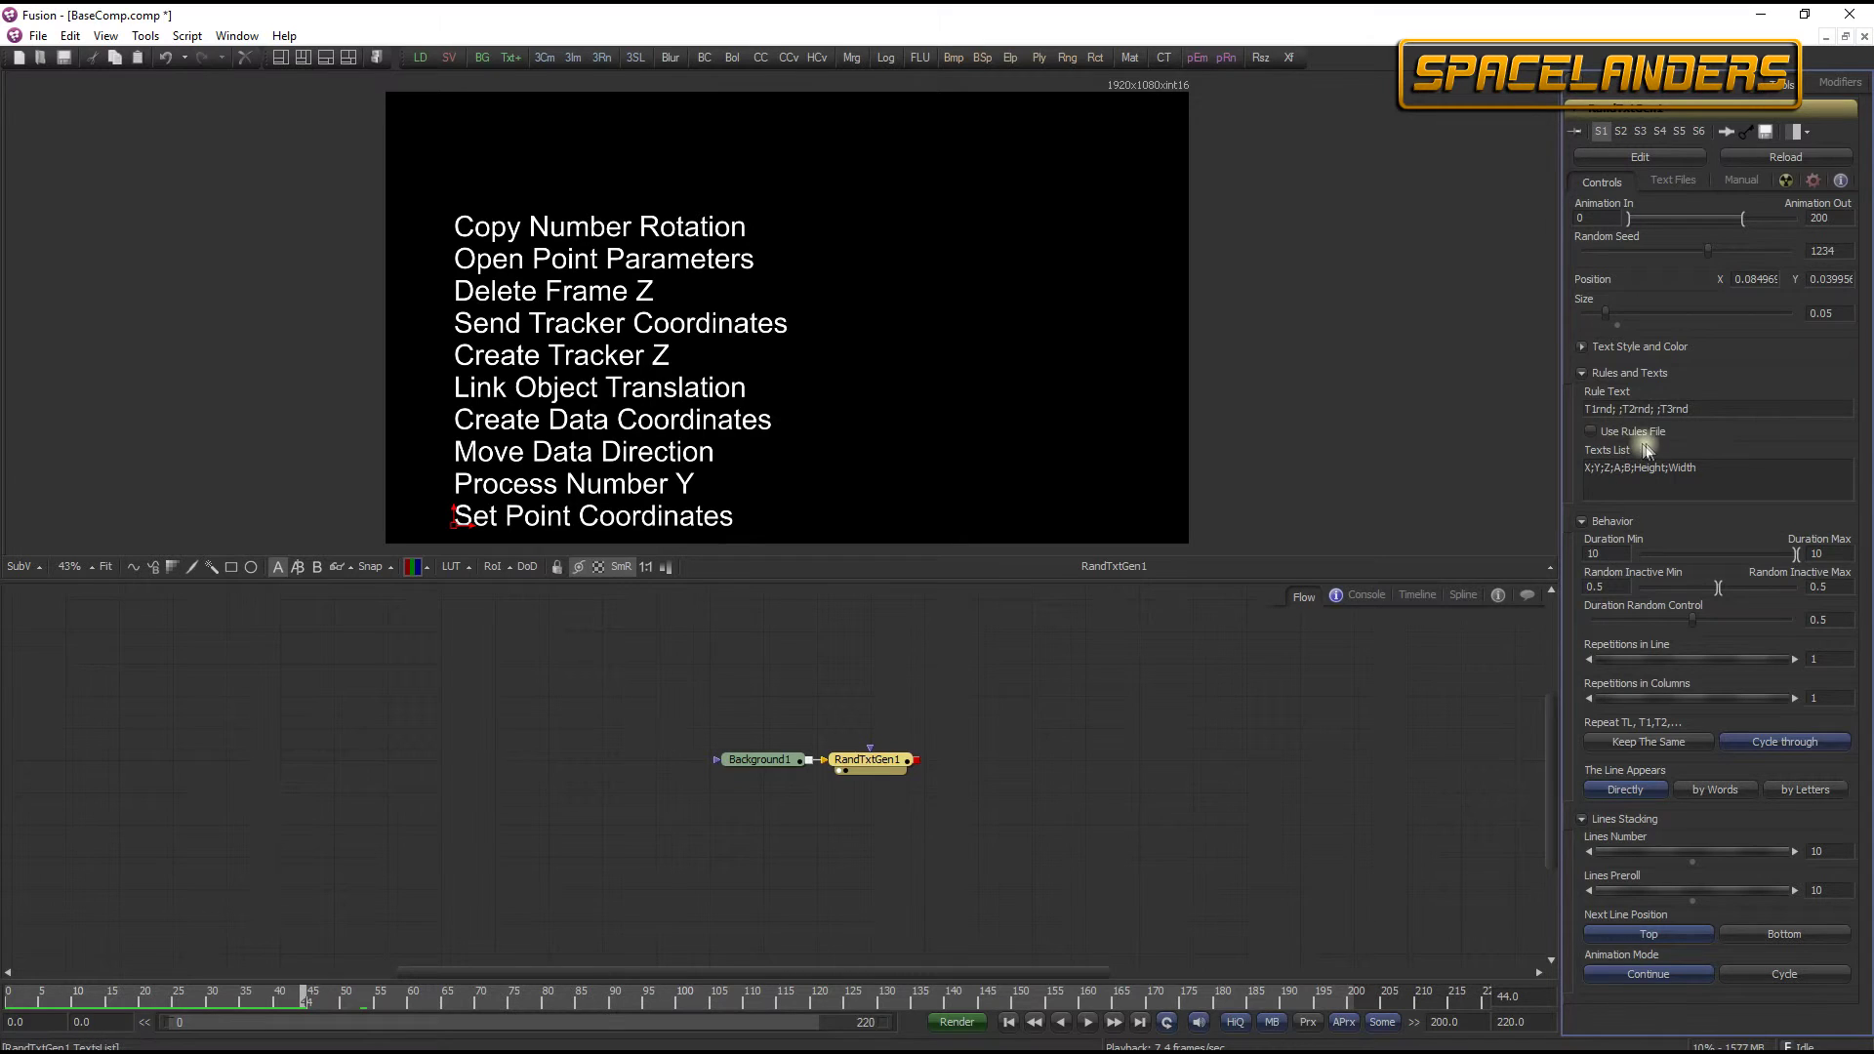
- Make the tool take its rules from the Txt_RulesText.txt rules file instead of the single rule text
{"action": "left_click", "coordinate": [1591, 431]}
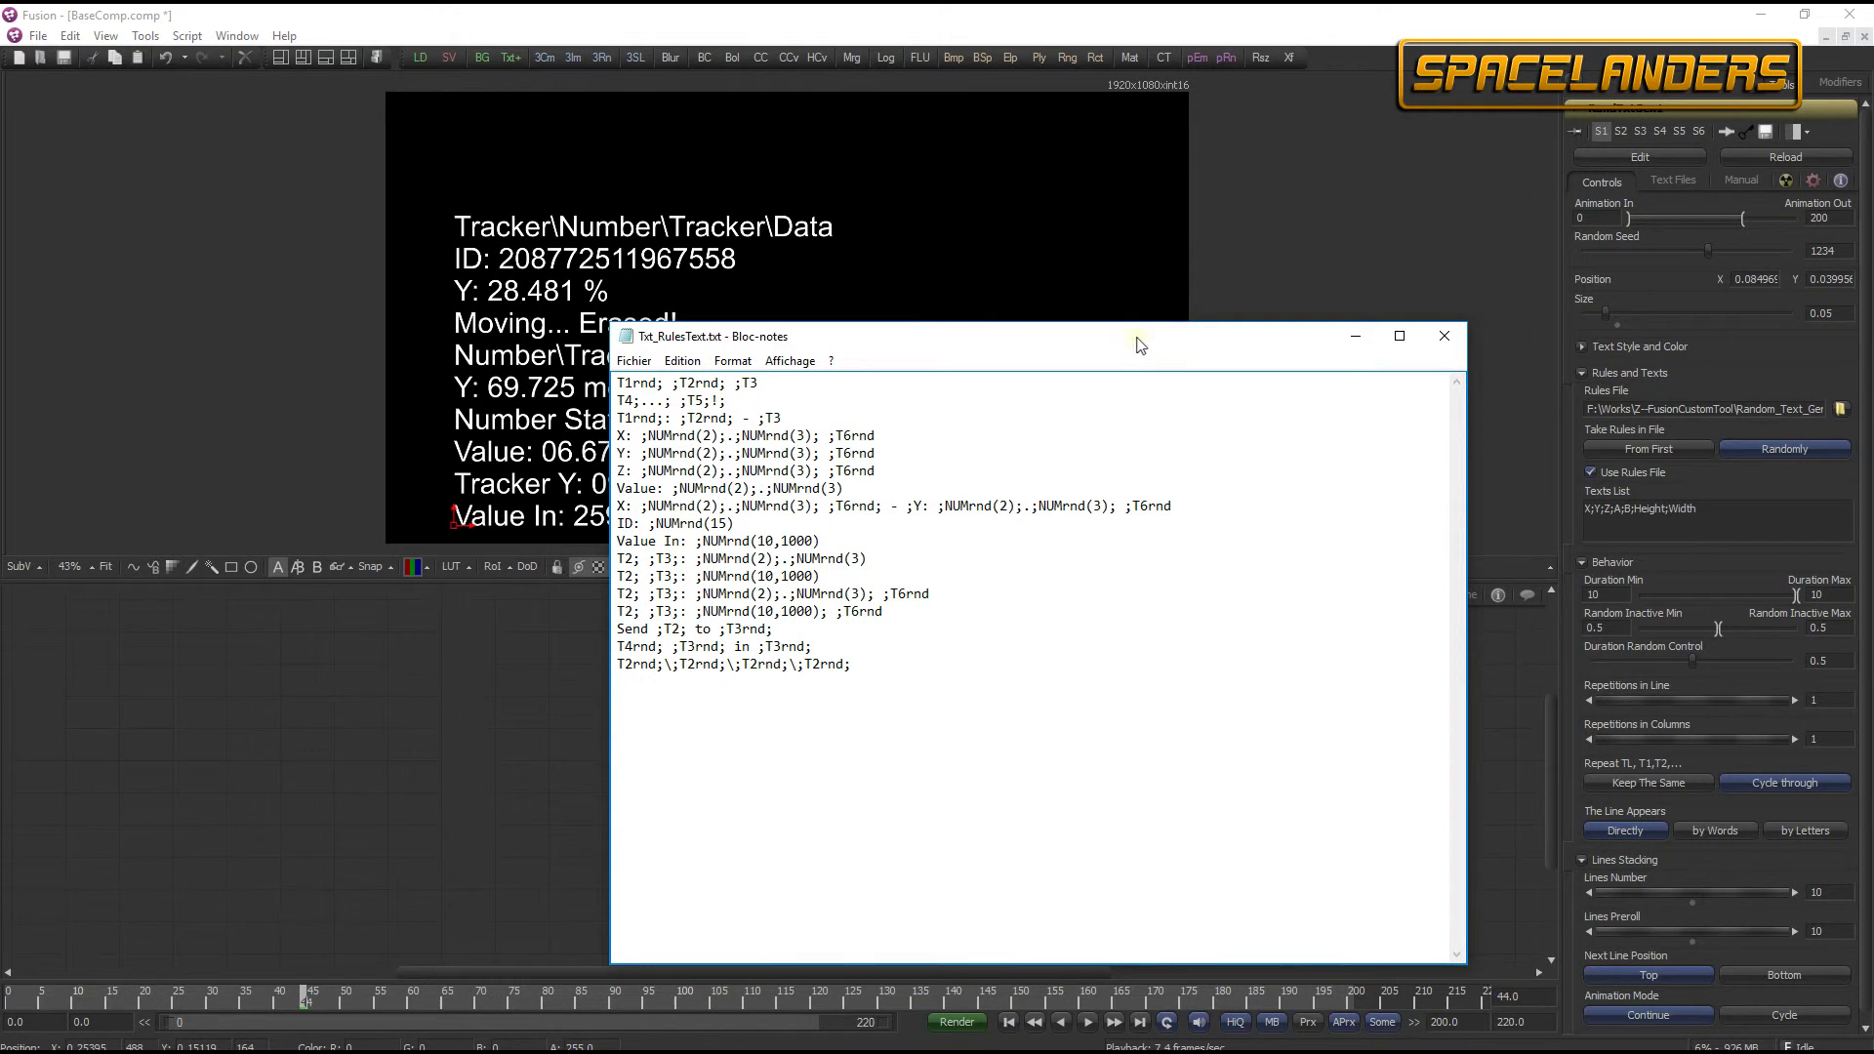
{"action": "key", "text": "alt+Tab"}
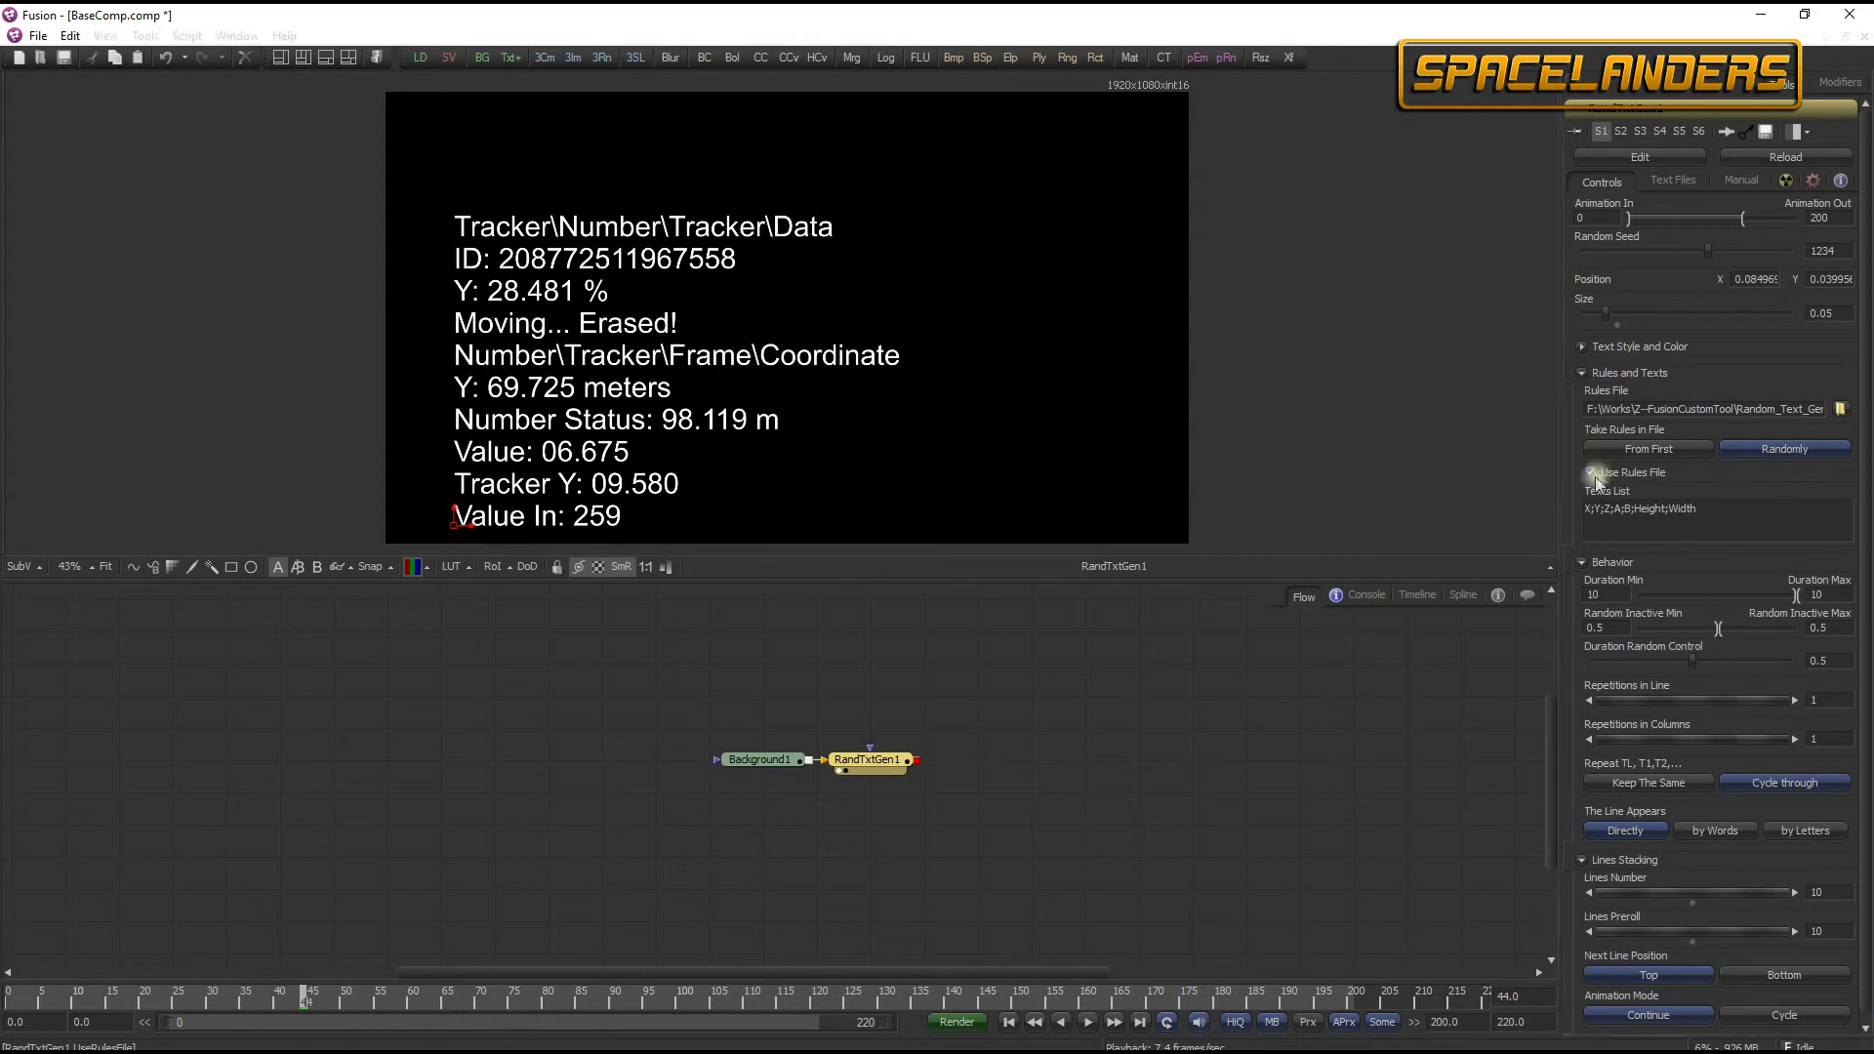
{"action": "left_click", "coordinate": [1593, 474]}
{"action": "left_click", "coordinate": [1595, 435]}
- Review the rules written in Txt_RulesText.txt and preview the animation they generate
{"action": "key", "text": "alt+Tab"}
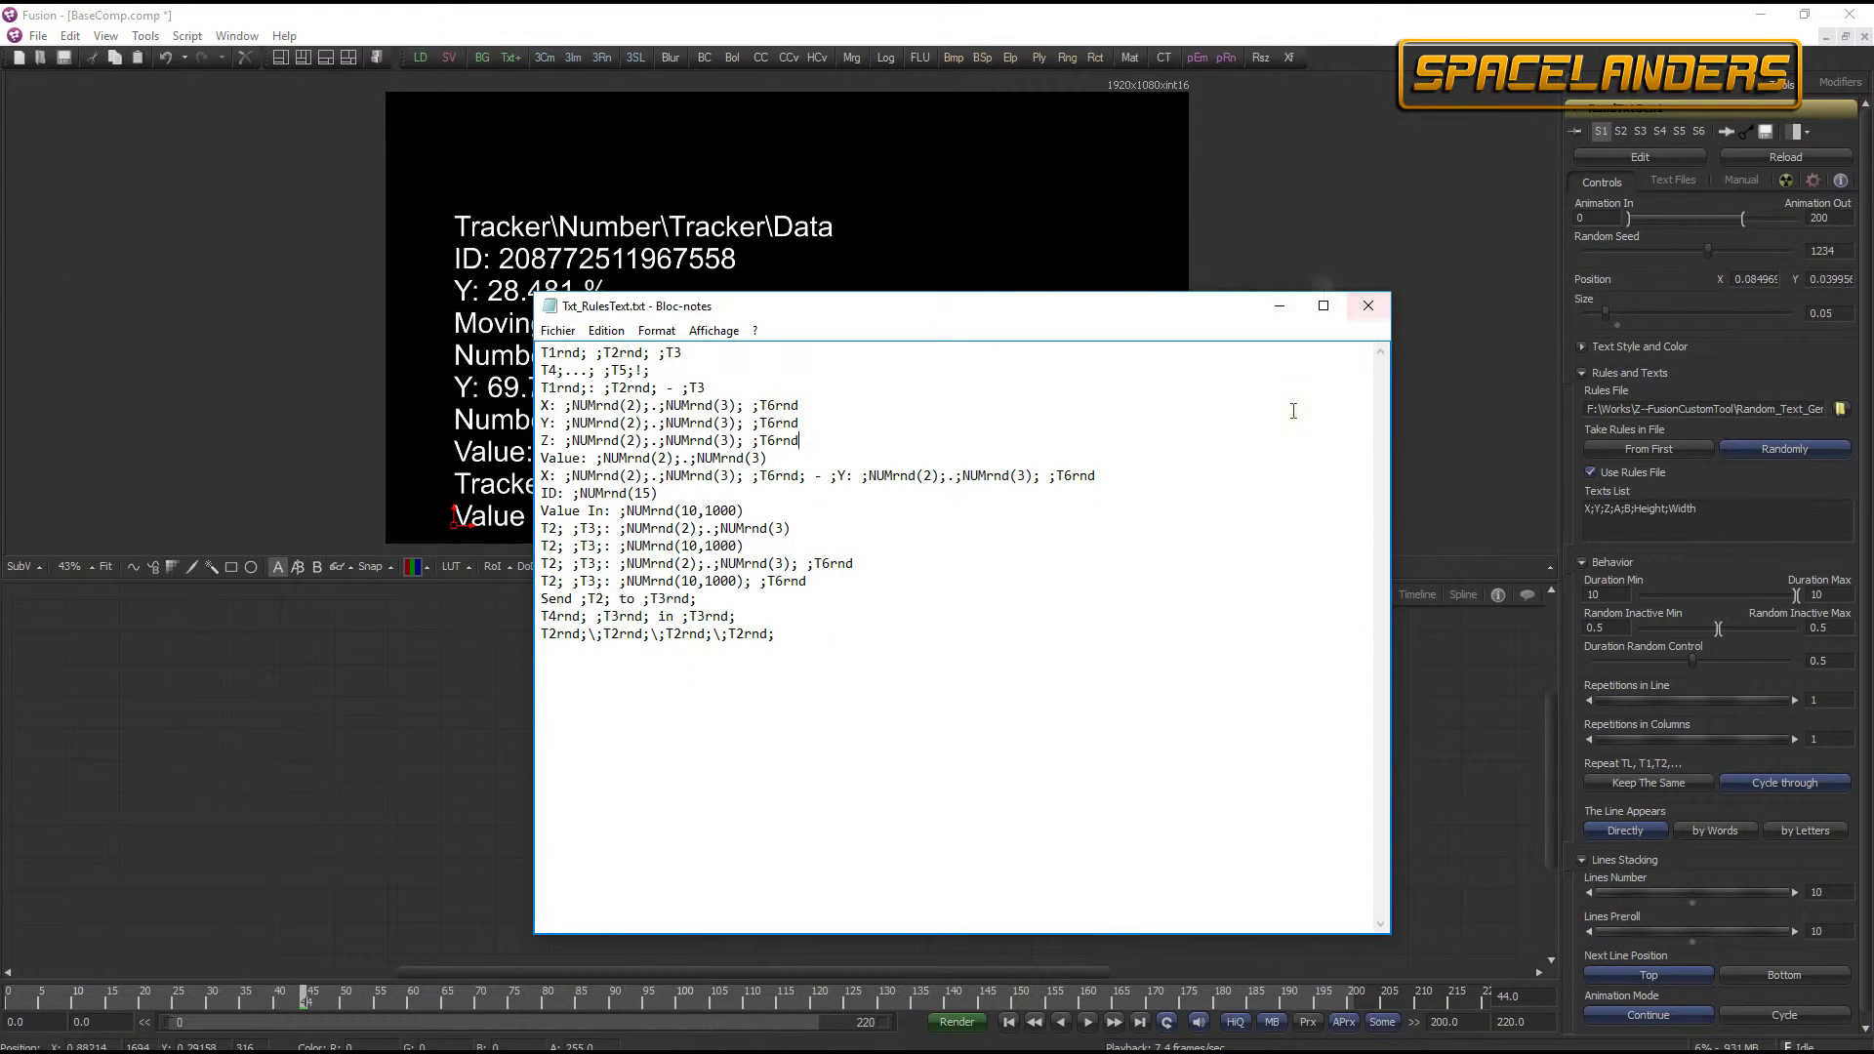
{"action": "key", "text": "alt+Tab"}
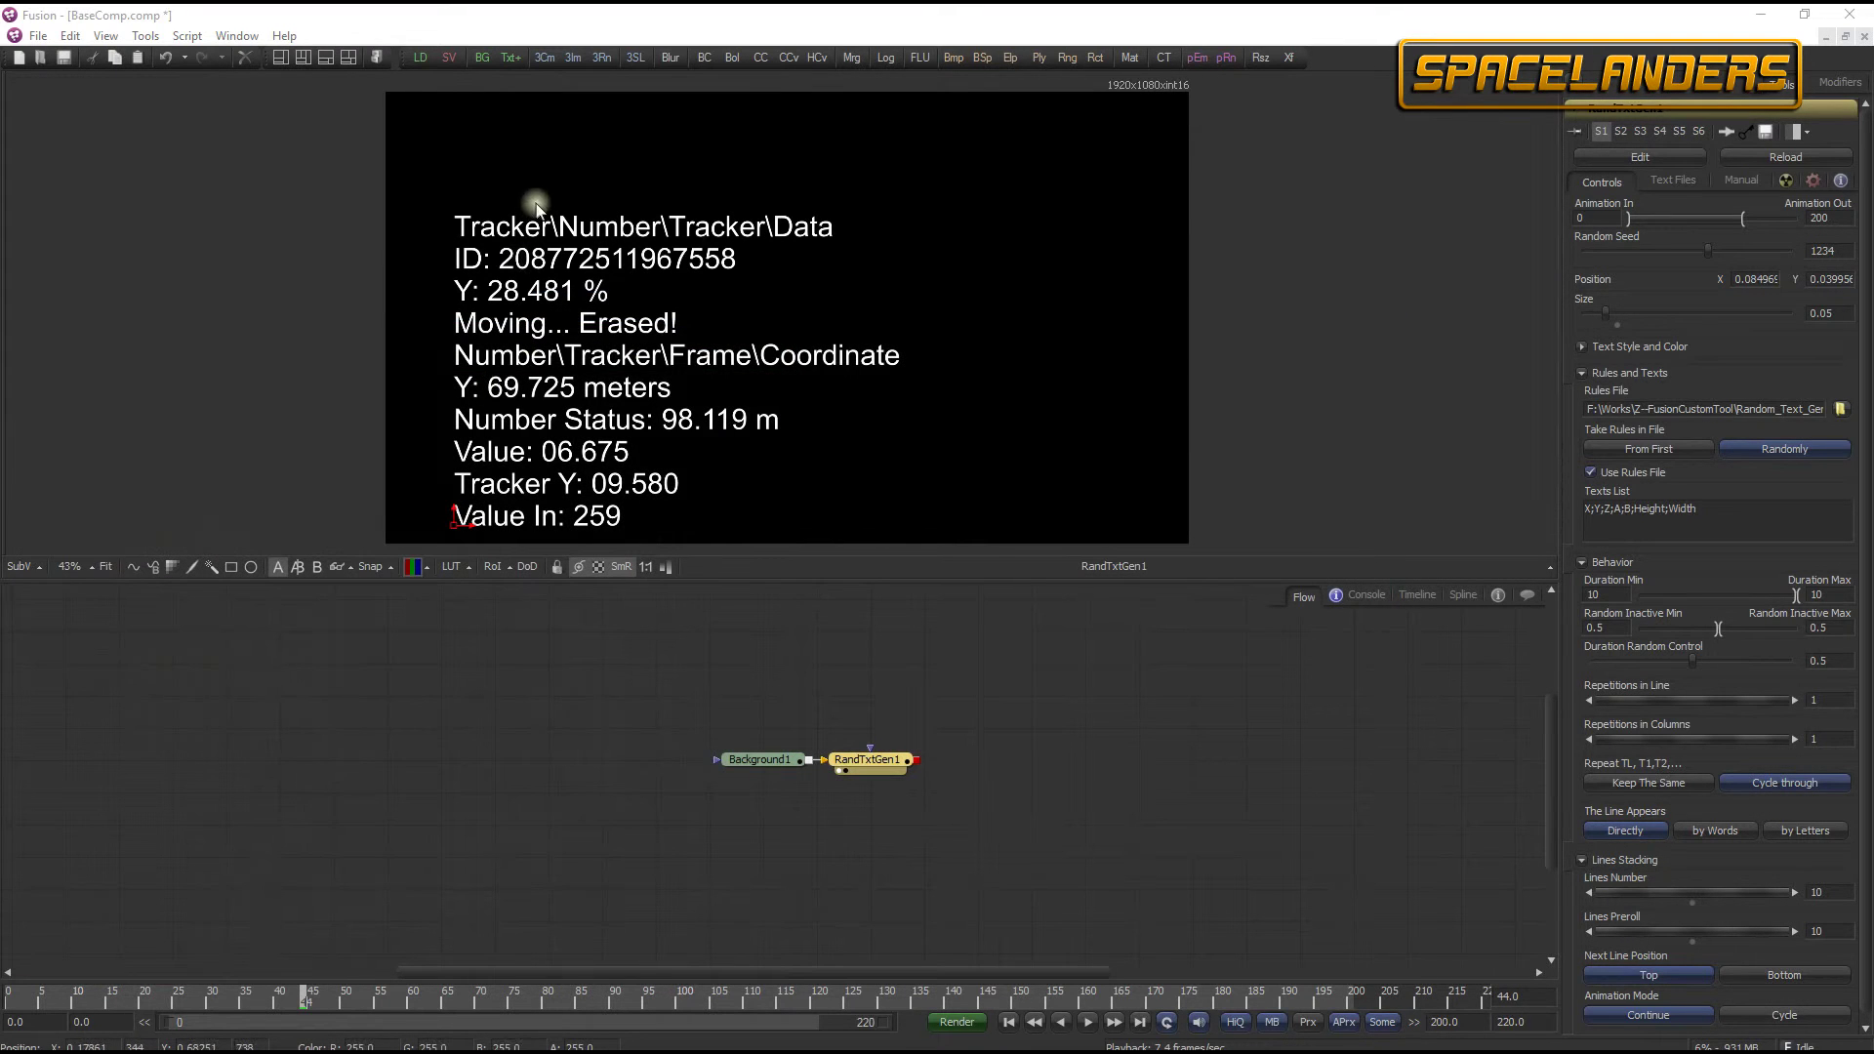
{"action": "left_click", "coordinate": [1086, 1024]}
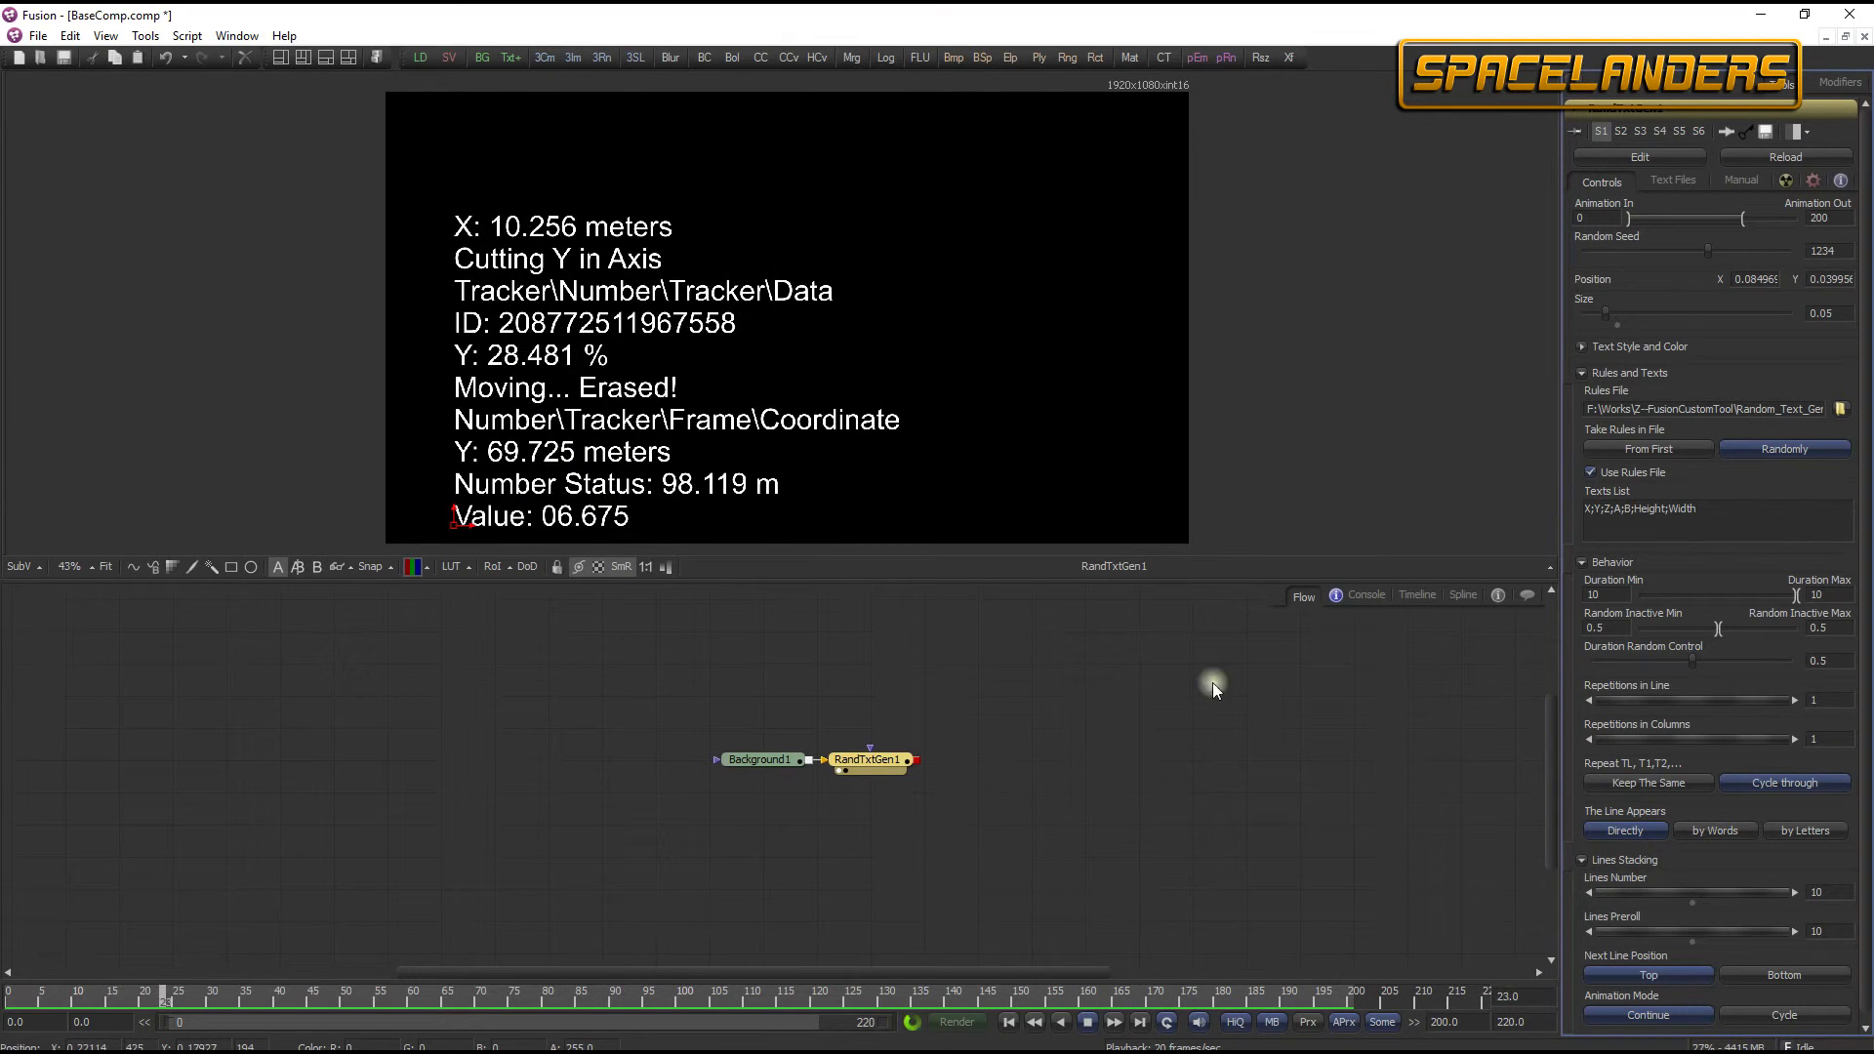
{"action": "key", "text": "space"}
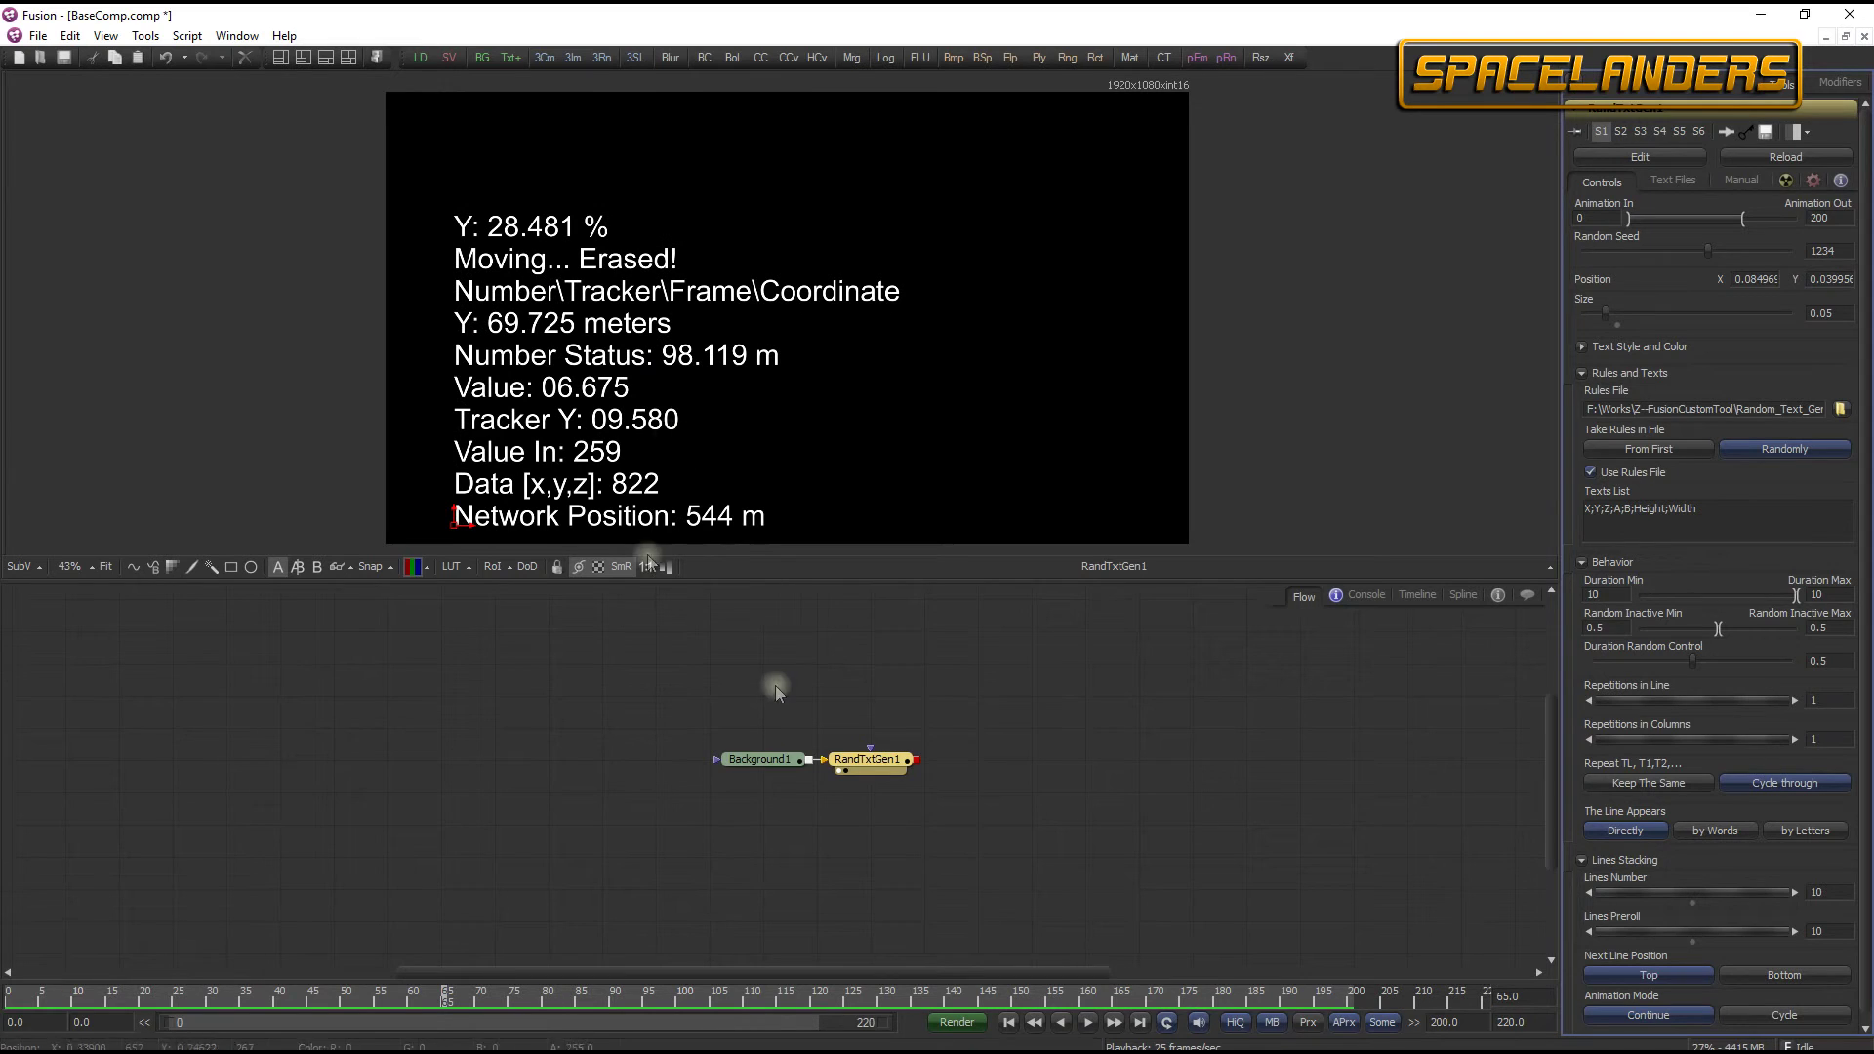
- Set the line duration range to a minimum of 2 and a maximum of 20, and preview the animation
{"action": "left_click_drag", "start_coordinate": [1792, 597], "coordinate": [1654, 597]}
{"action": "left_click", "coordinate": [1815, 596]}
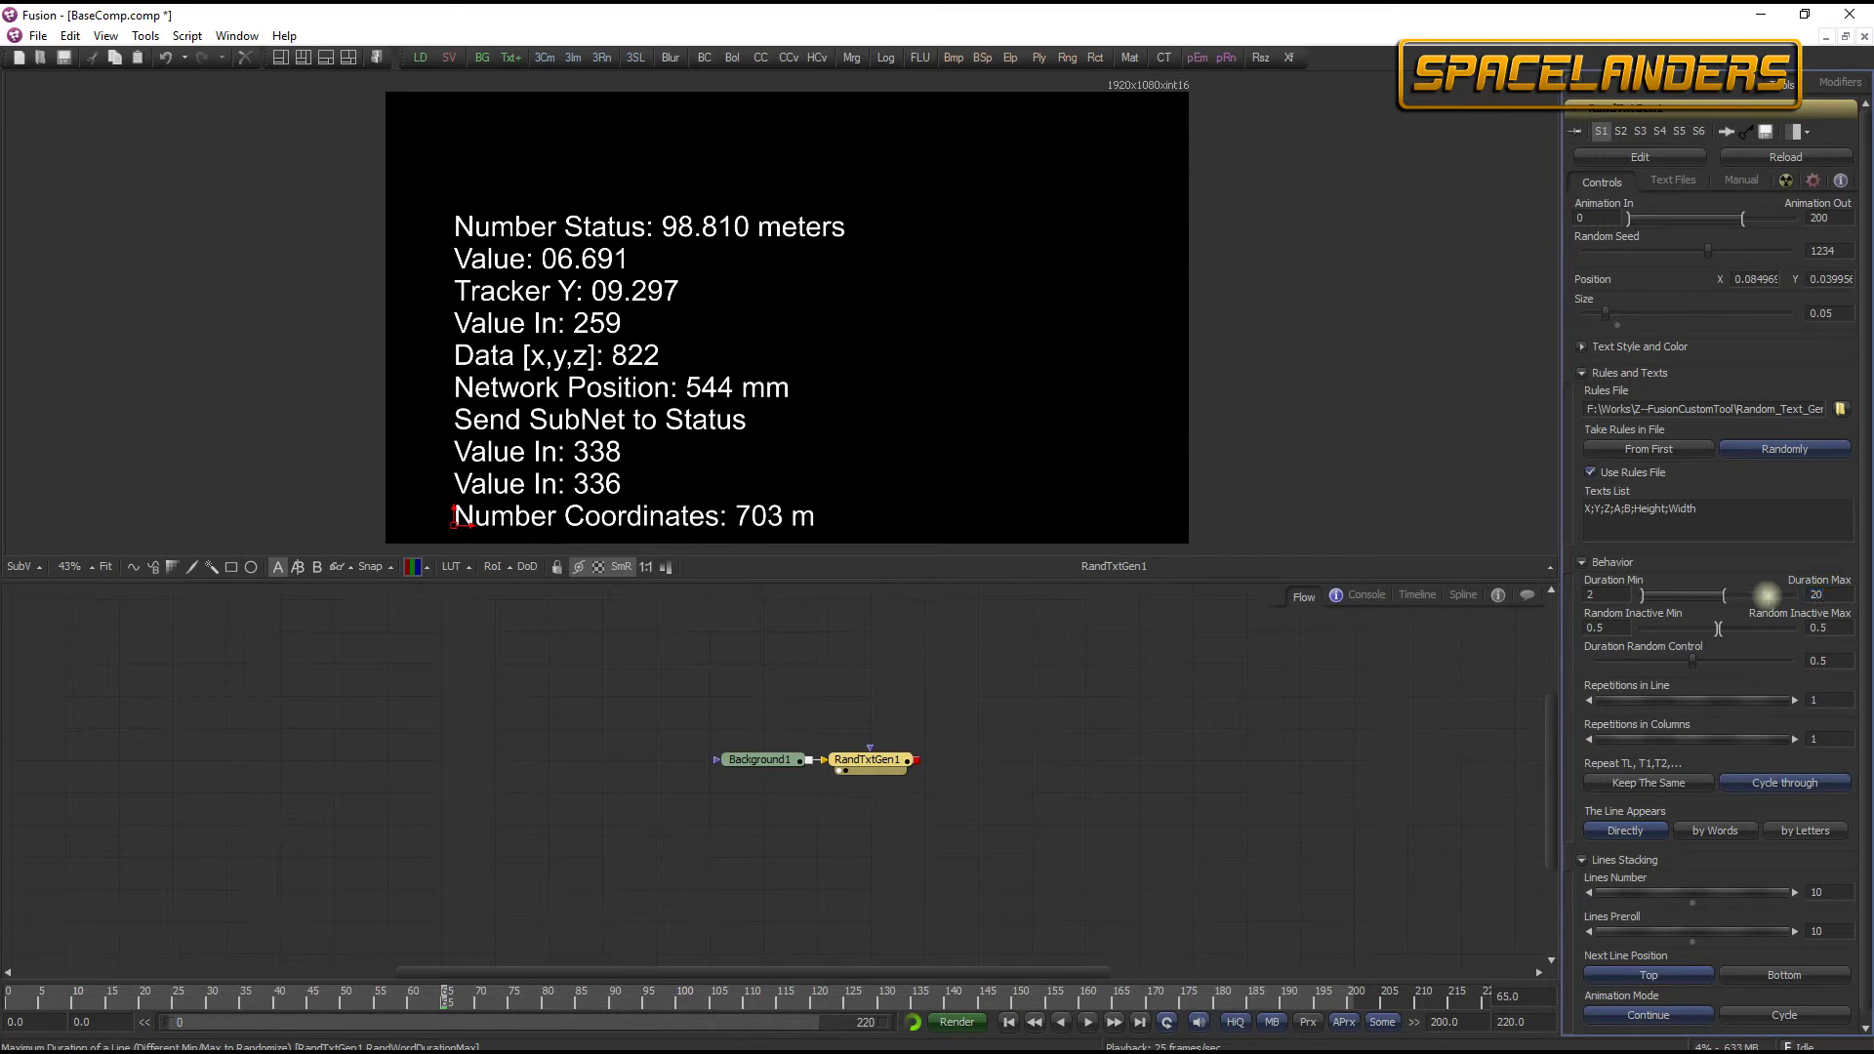
{"action": "key", "text": "Tab"}
{"action": "key", "text": "space"}
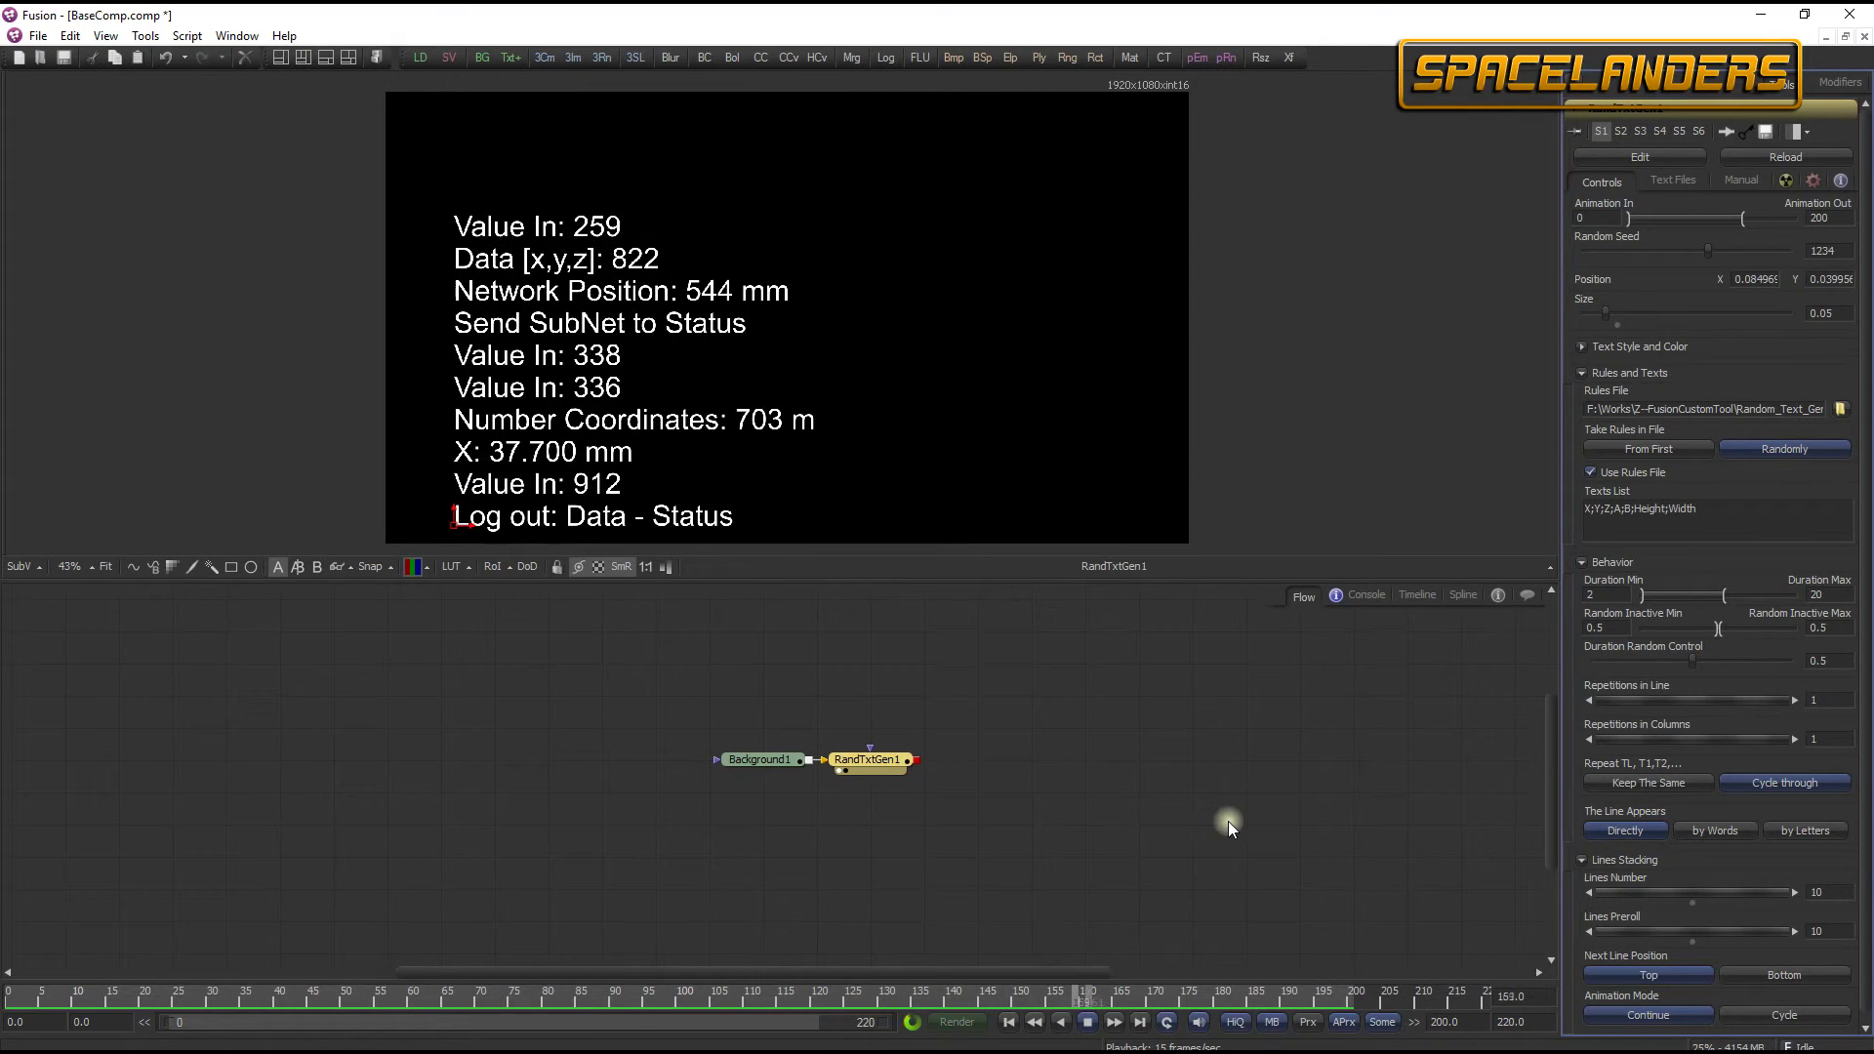
- Make the lines appear by letters with a line apparition duration of 0.4, previewing the animation
{"action": "left_click", "coordinate": [1804, 831]}
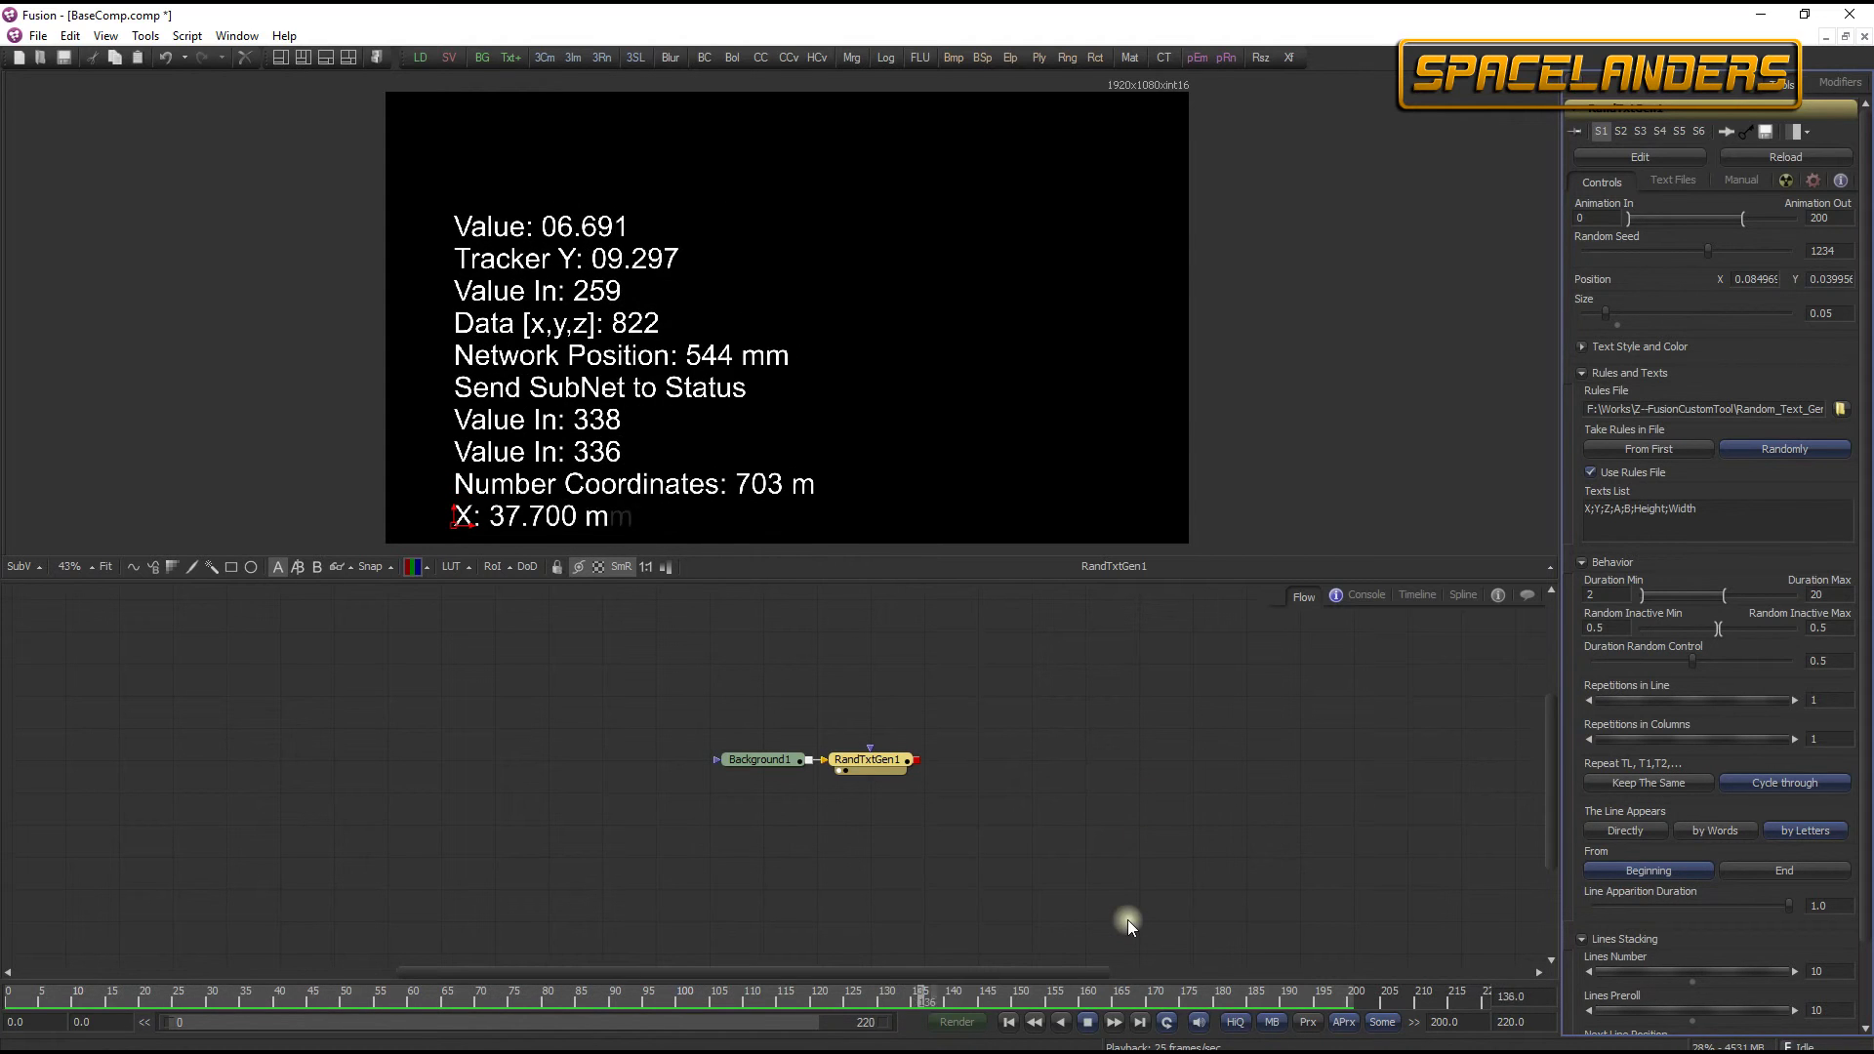
{"action": "left_click", "coordinate": [1088, 1022]}
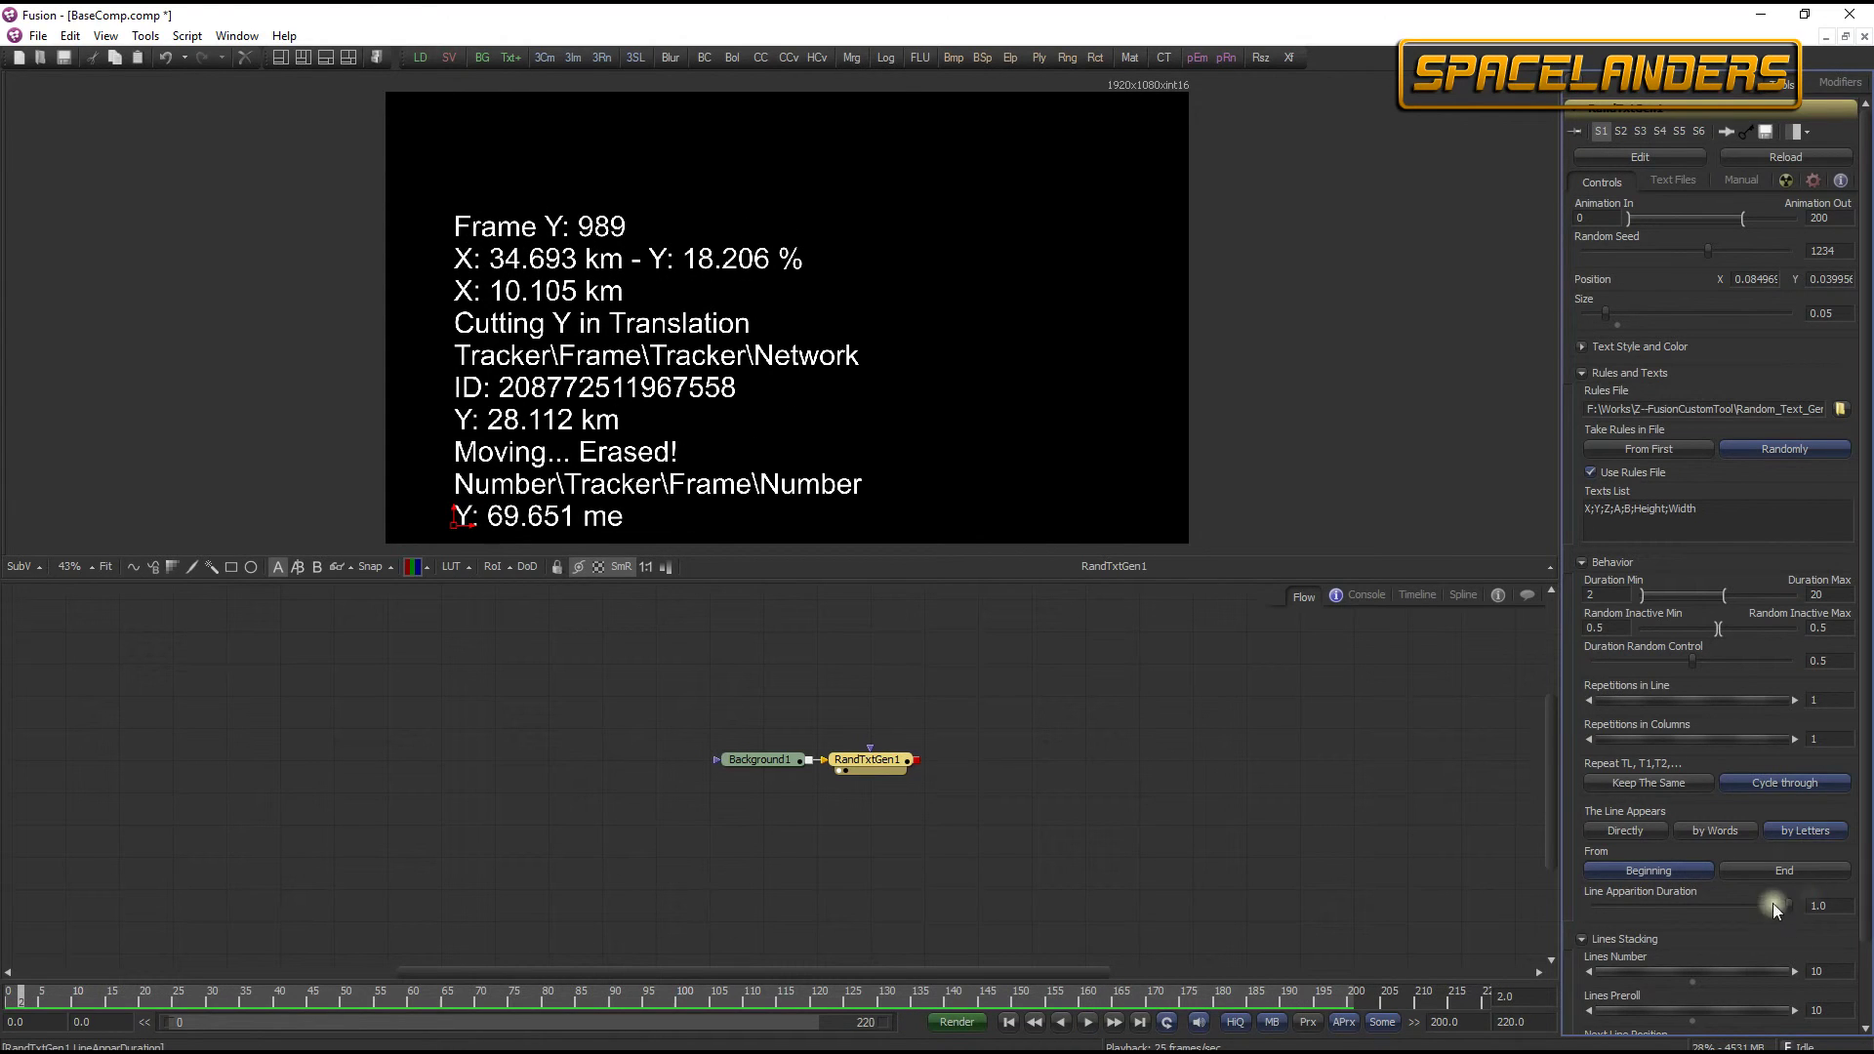
{"action": "type", "text": "0.4"}
{"action": "left_click", "coordinate": [1089, 1022]}
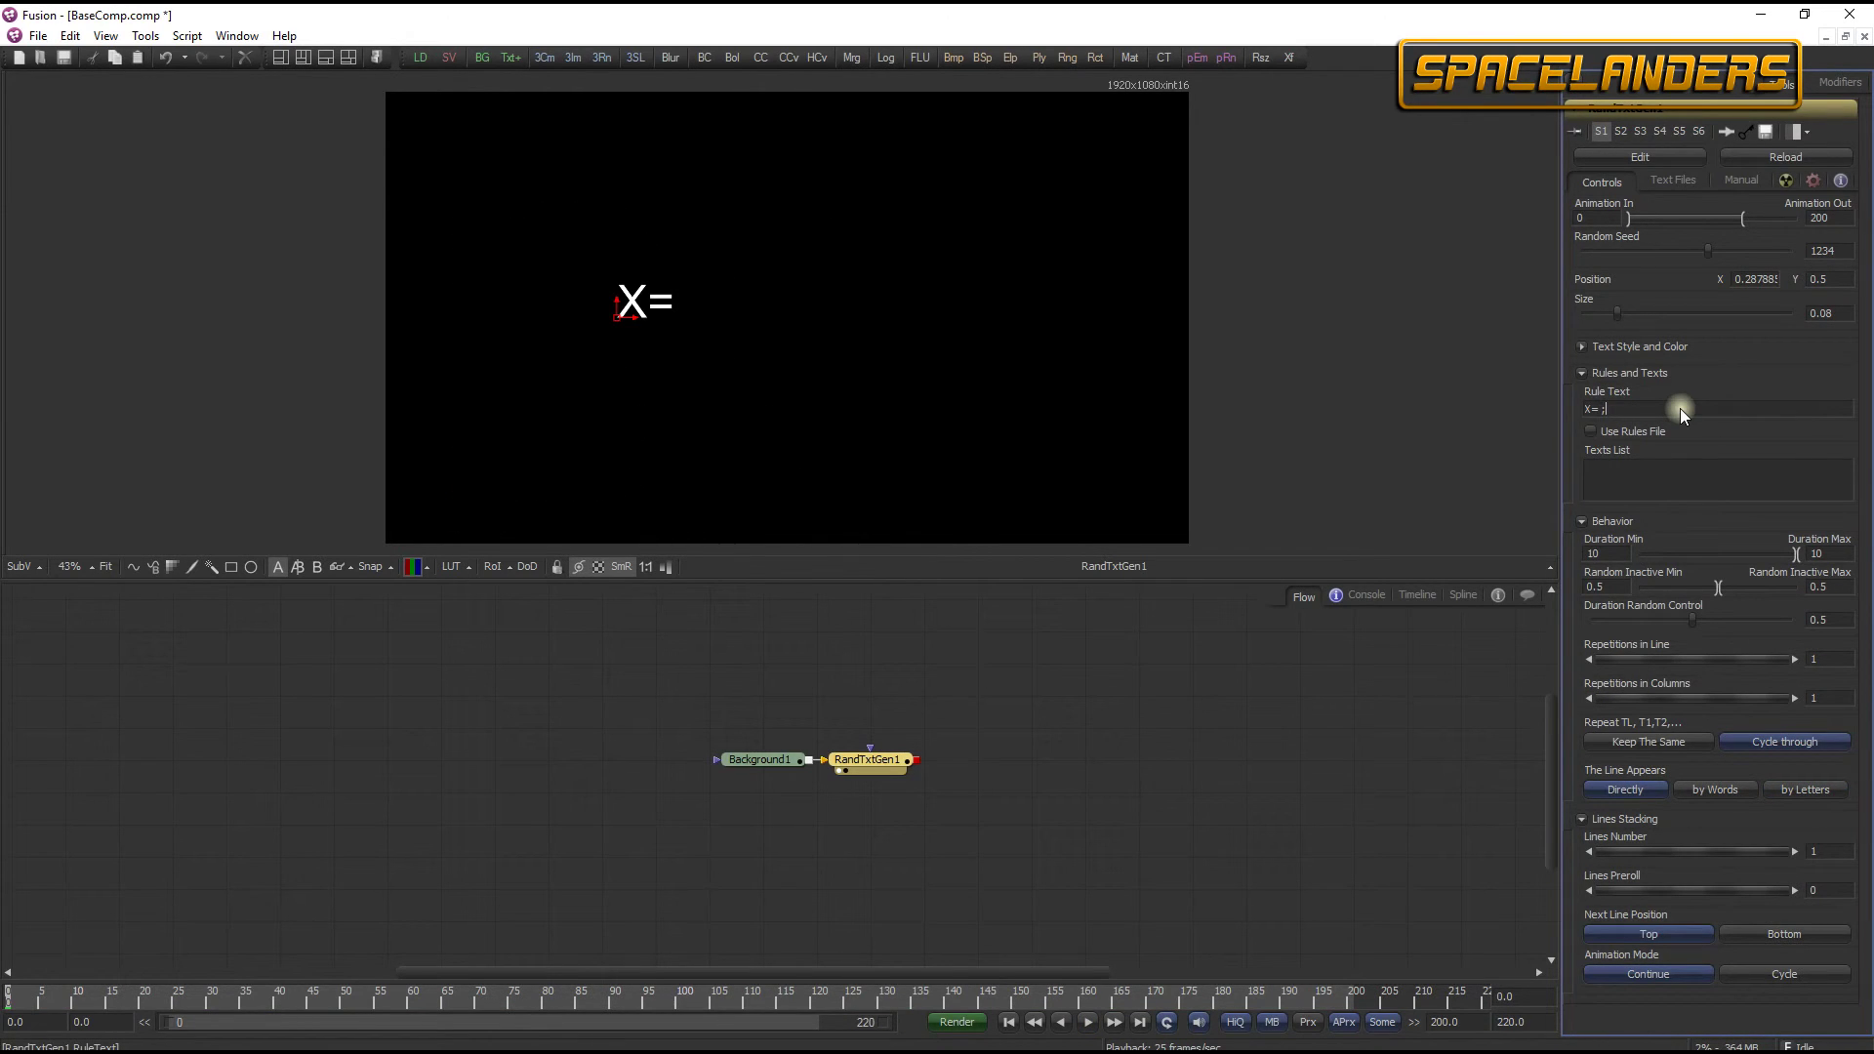
- Complete the rule text as X= ;NUMrnd(5) and change the random number's digit count to 2
{"action": "type", "text": "NUMrnd("}
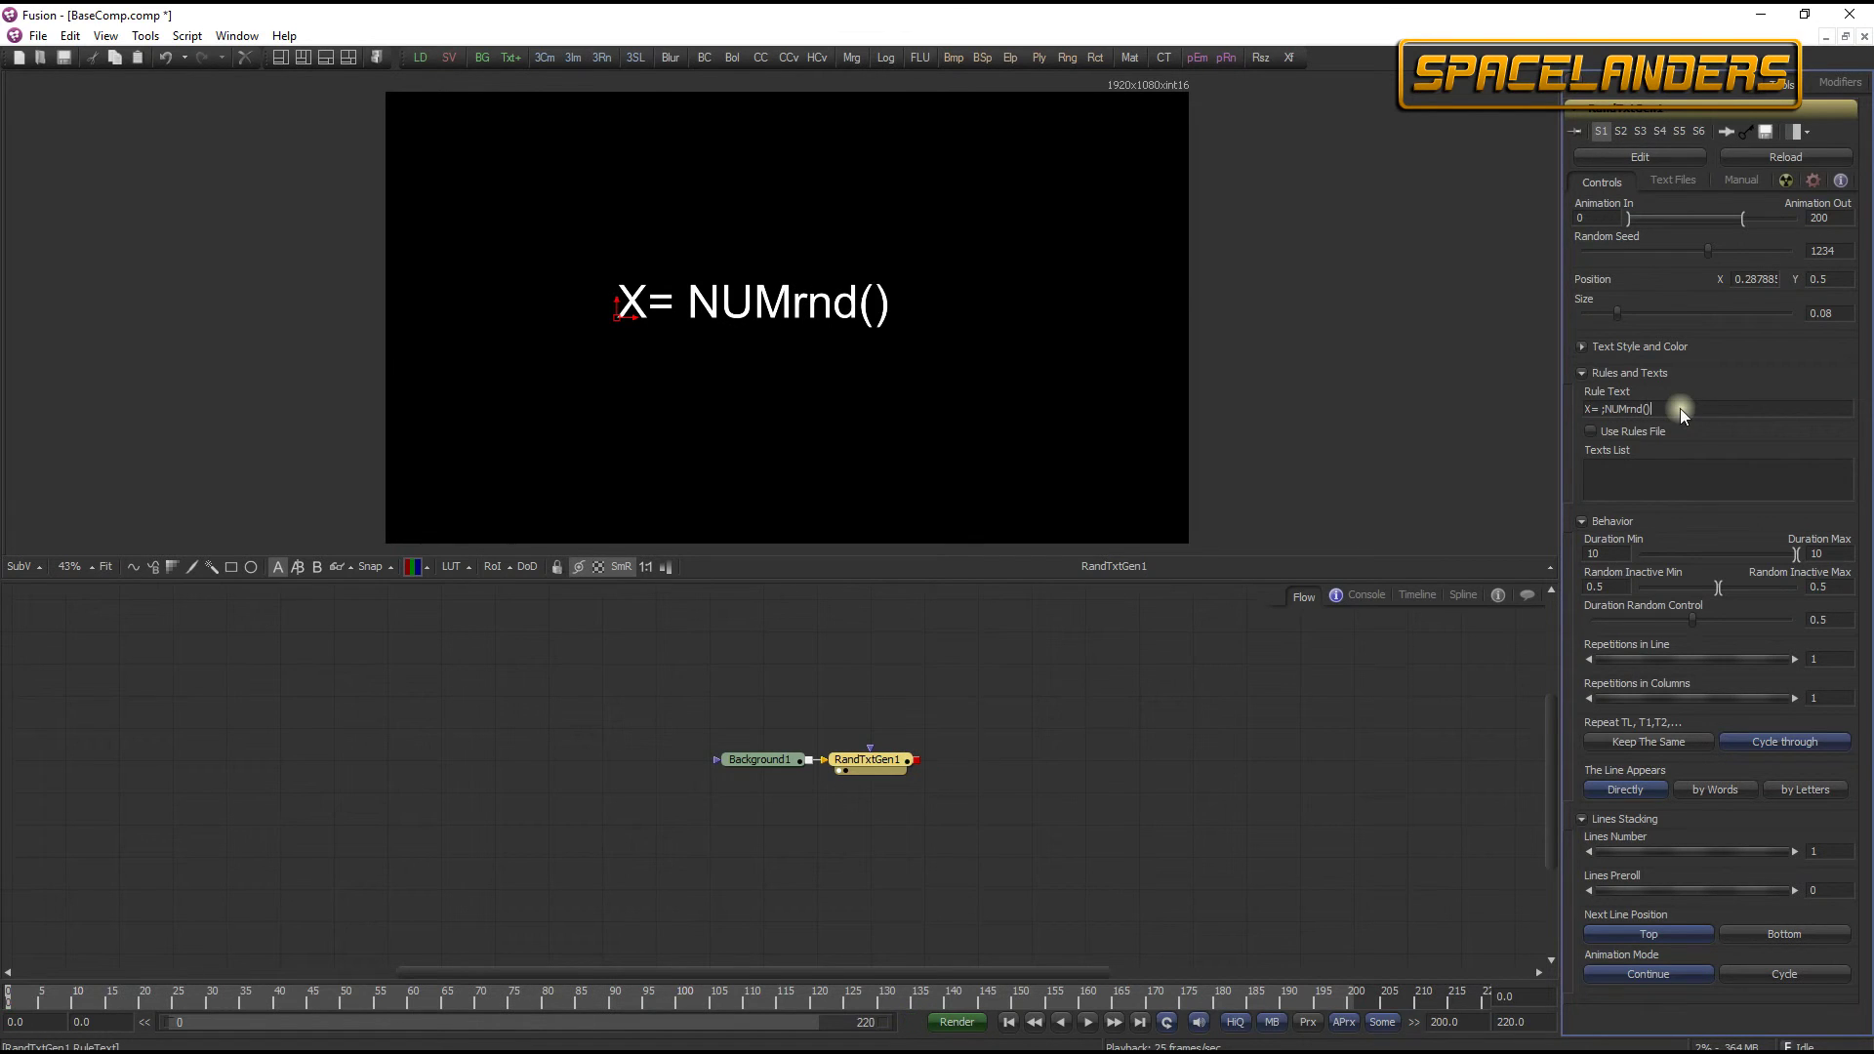
{"action": "type", "text": ")5"}
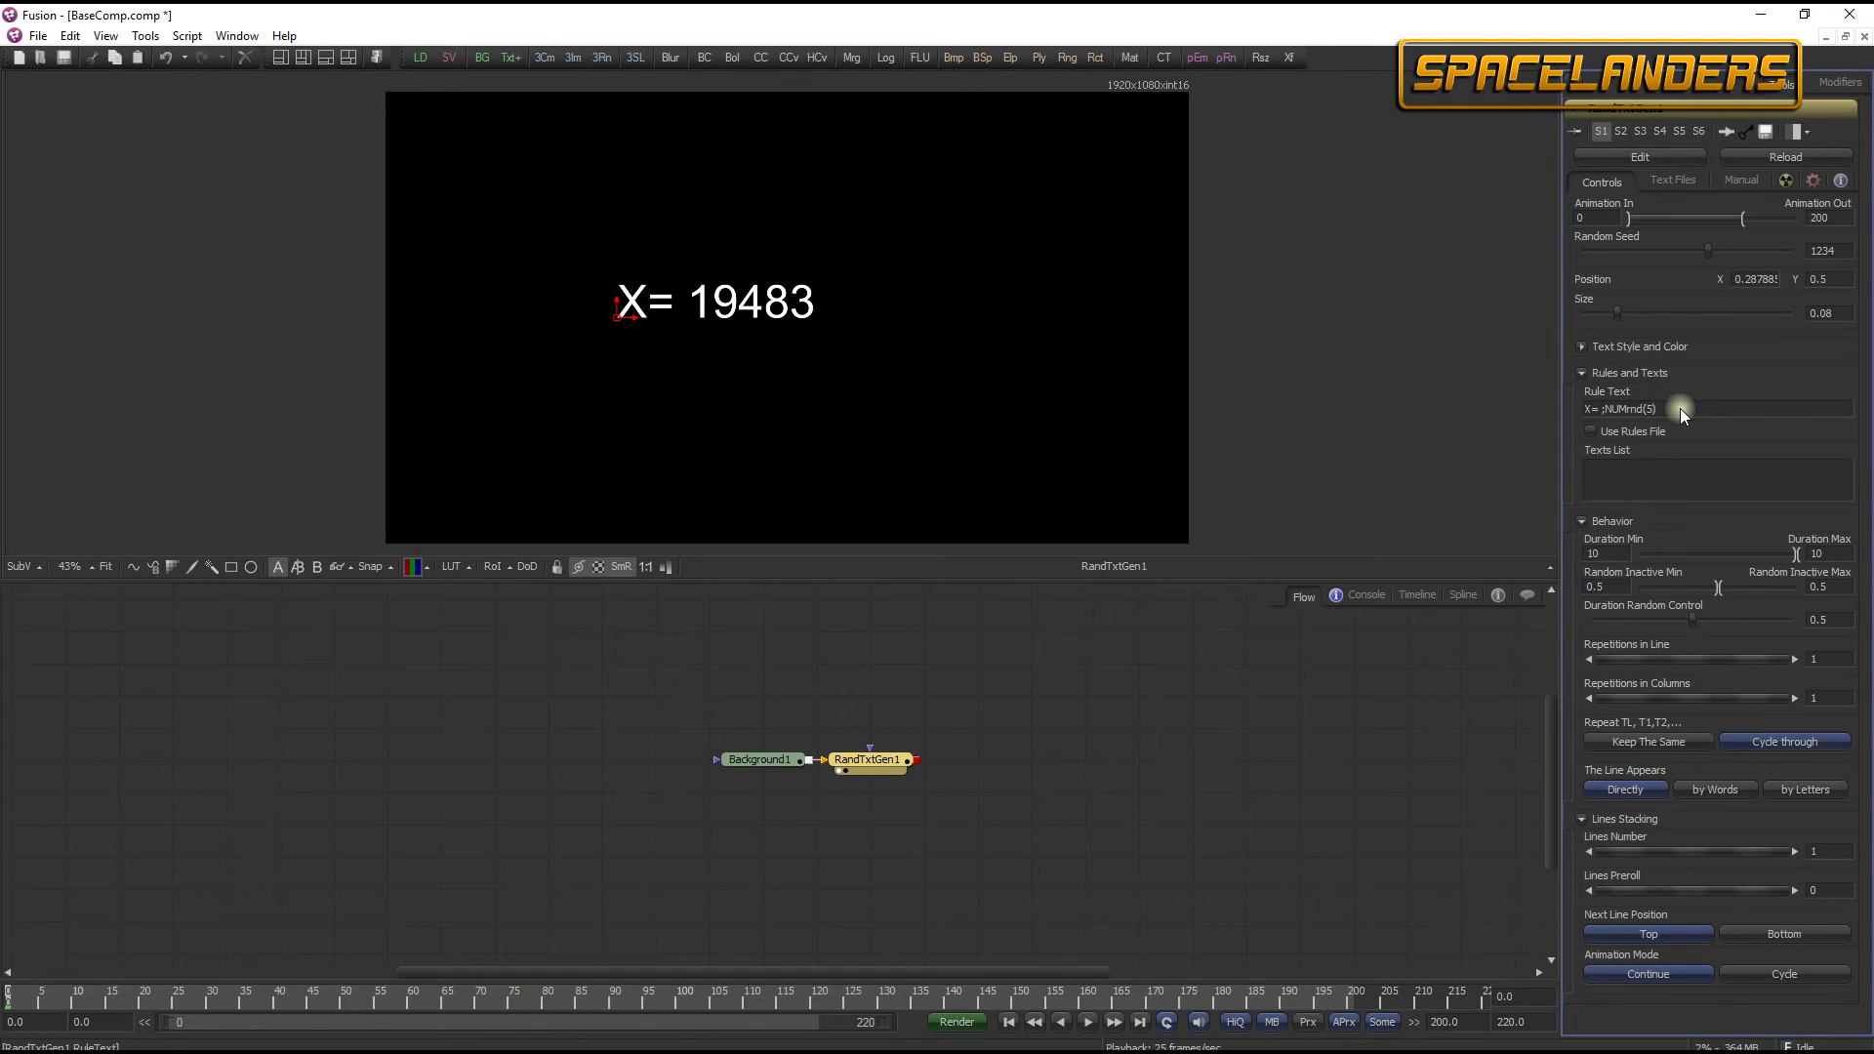
{"action": "key", "text": "BackSpace"}
{"action": "type", "text": "2"}
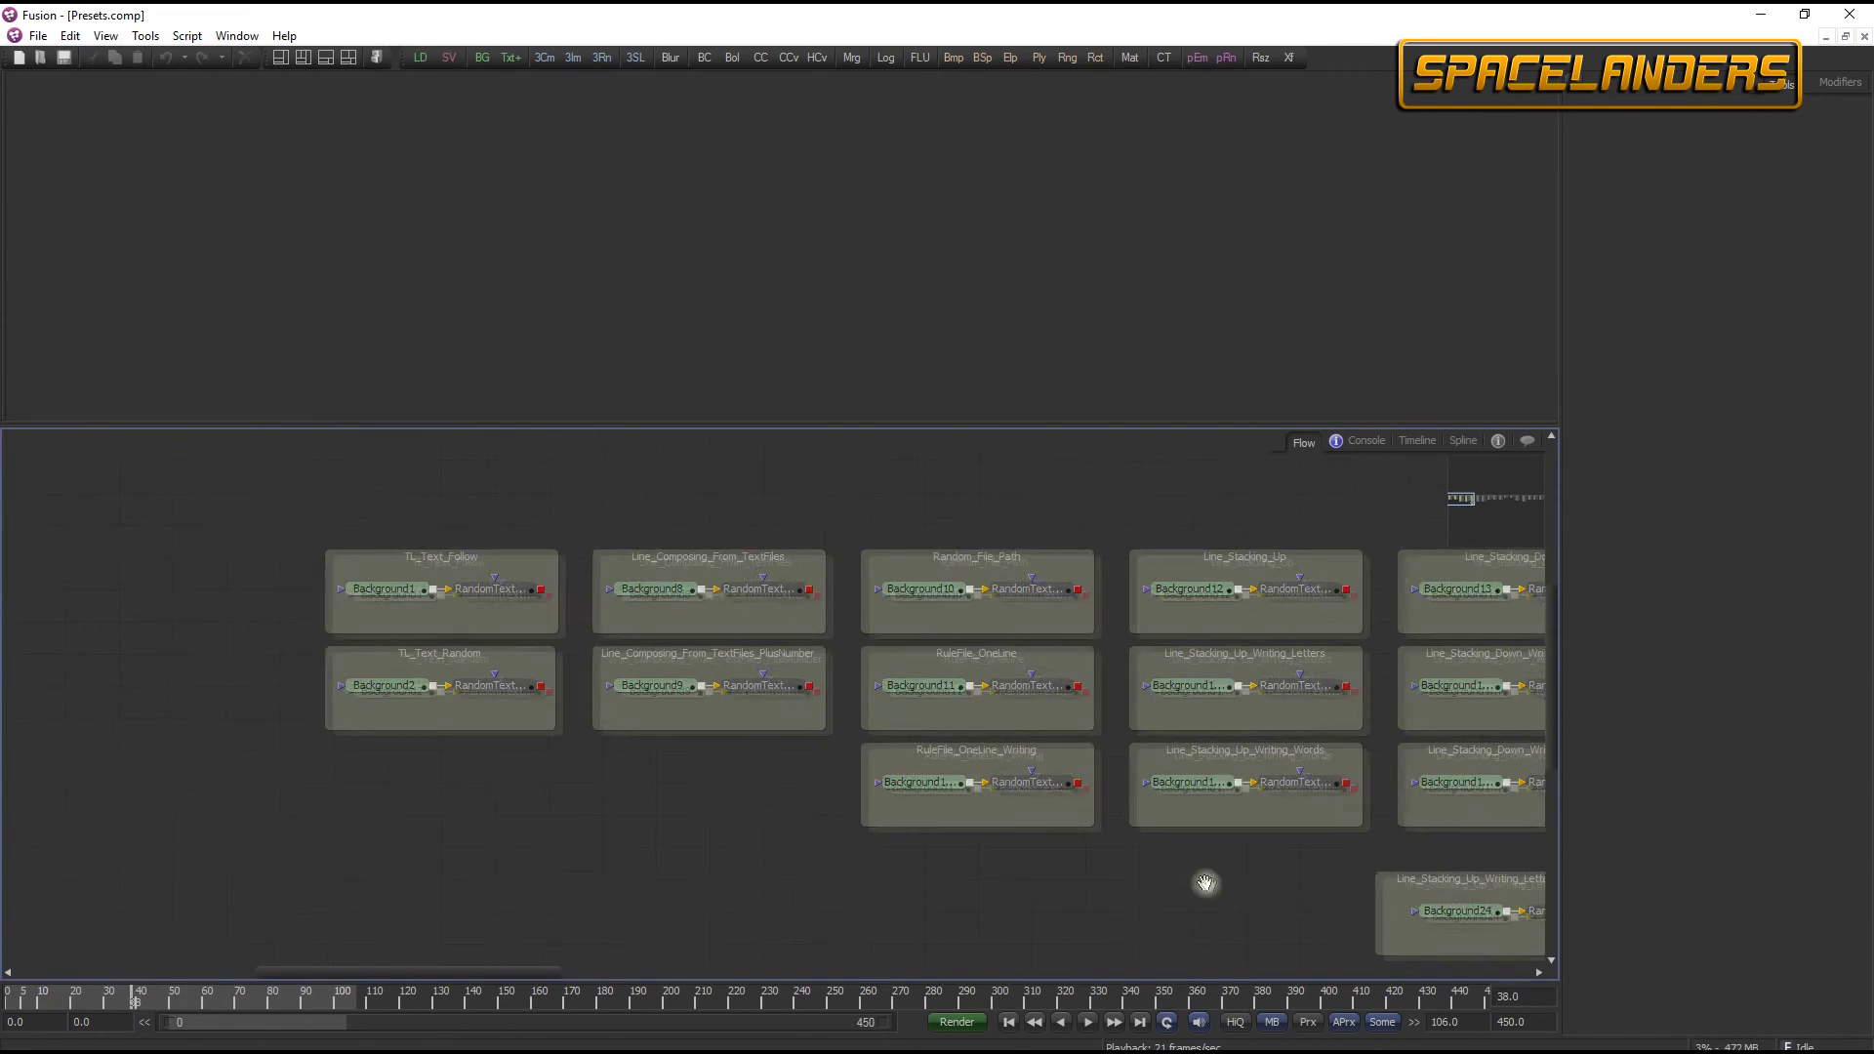
- Browse the preset groups in Presets.comp and play the letter-by-letter stacked text animation in BaseComp.comp
{"action": "left_click_drag", "start_coordinate": [1205, 882], "coordinate": [674, 795]}
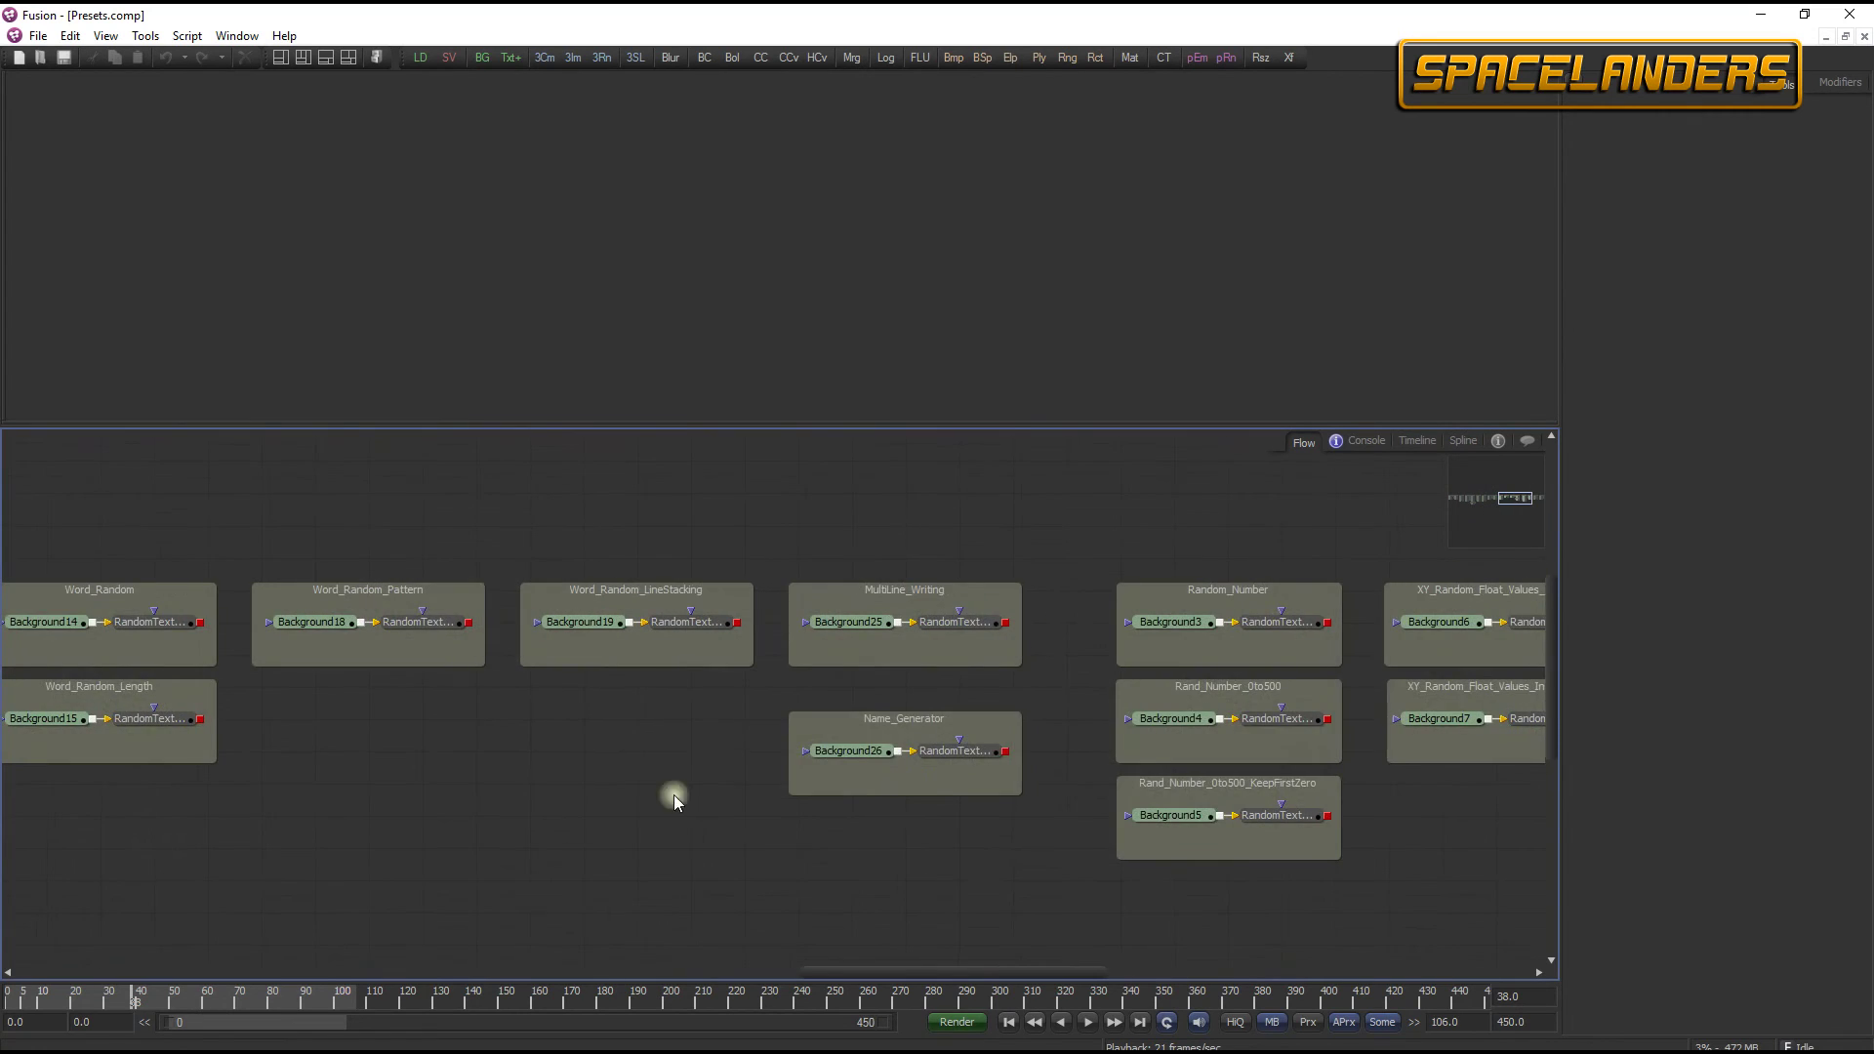
{"action": "left_click_drag", "start_coordinate": [1101, 799], "coordinate": [876, 847]}
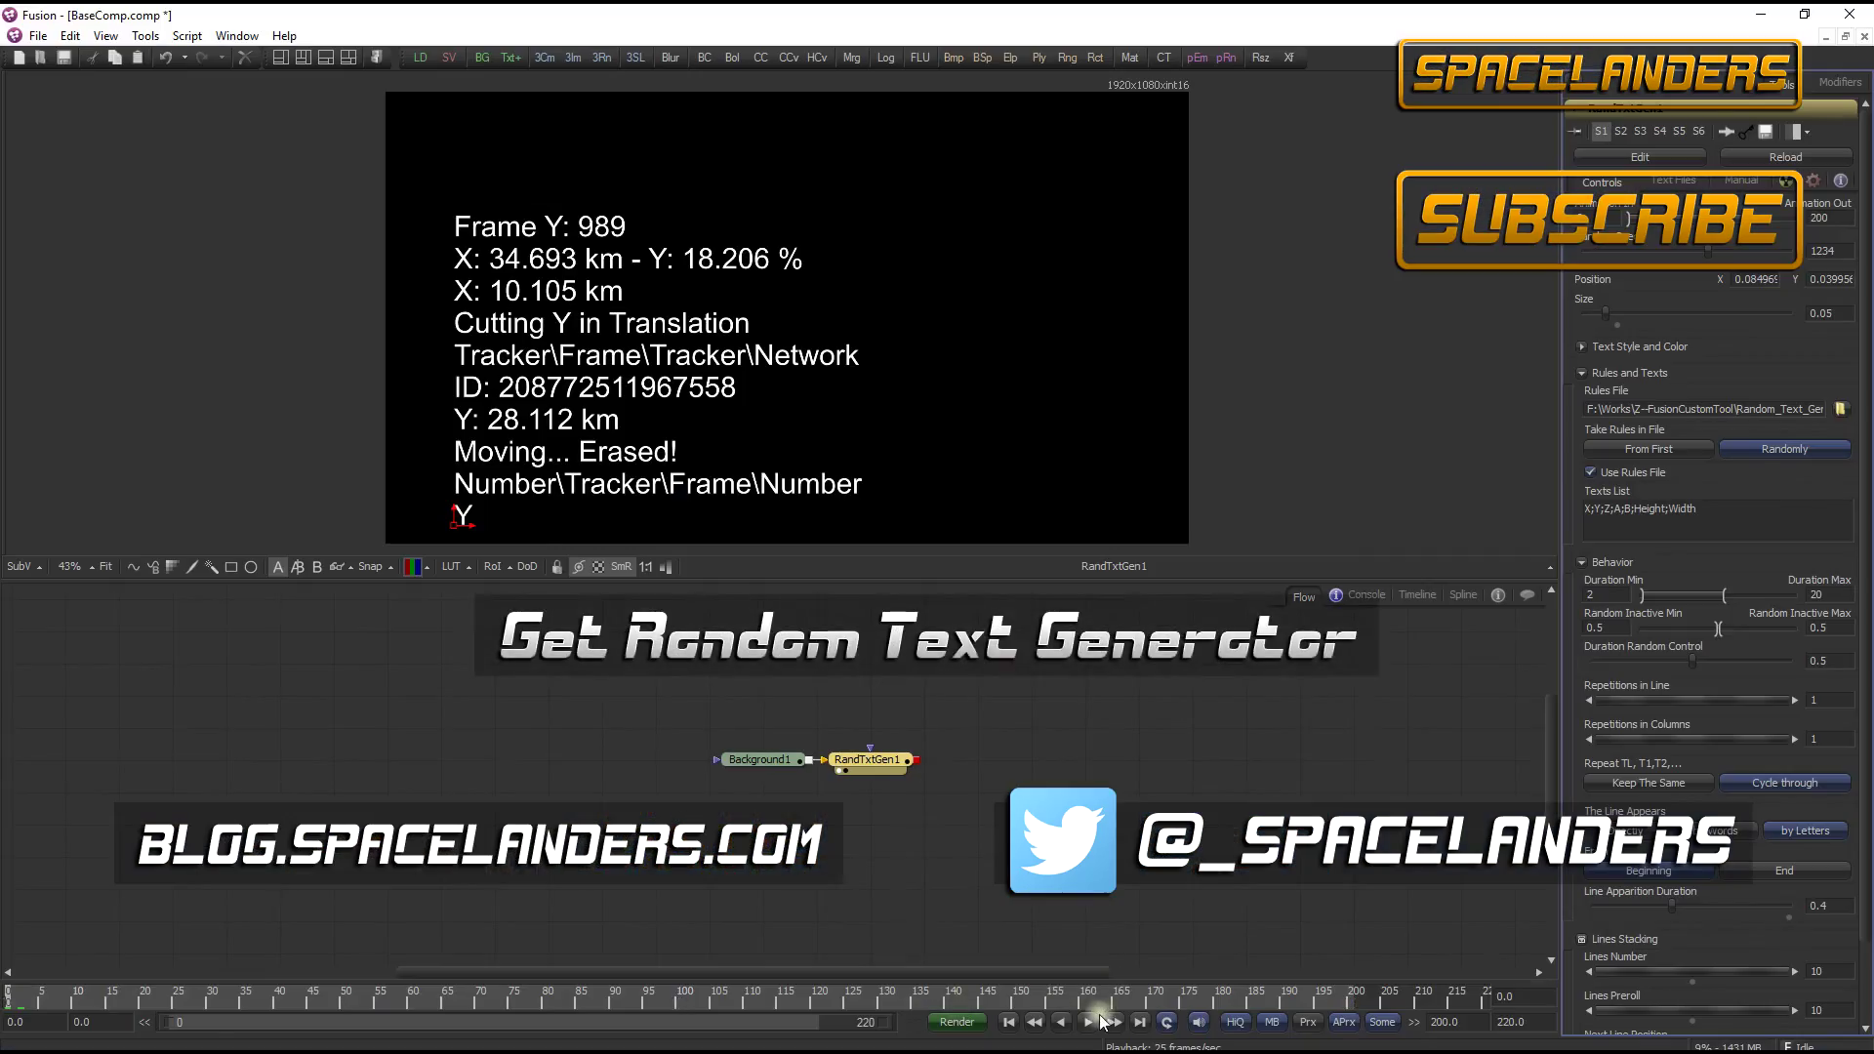
{"action": "left_click", "coordinate": [1088, 1022]}
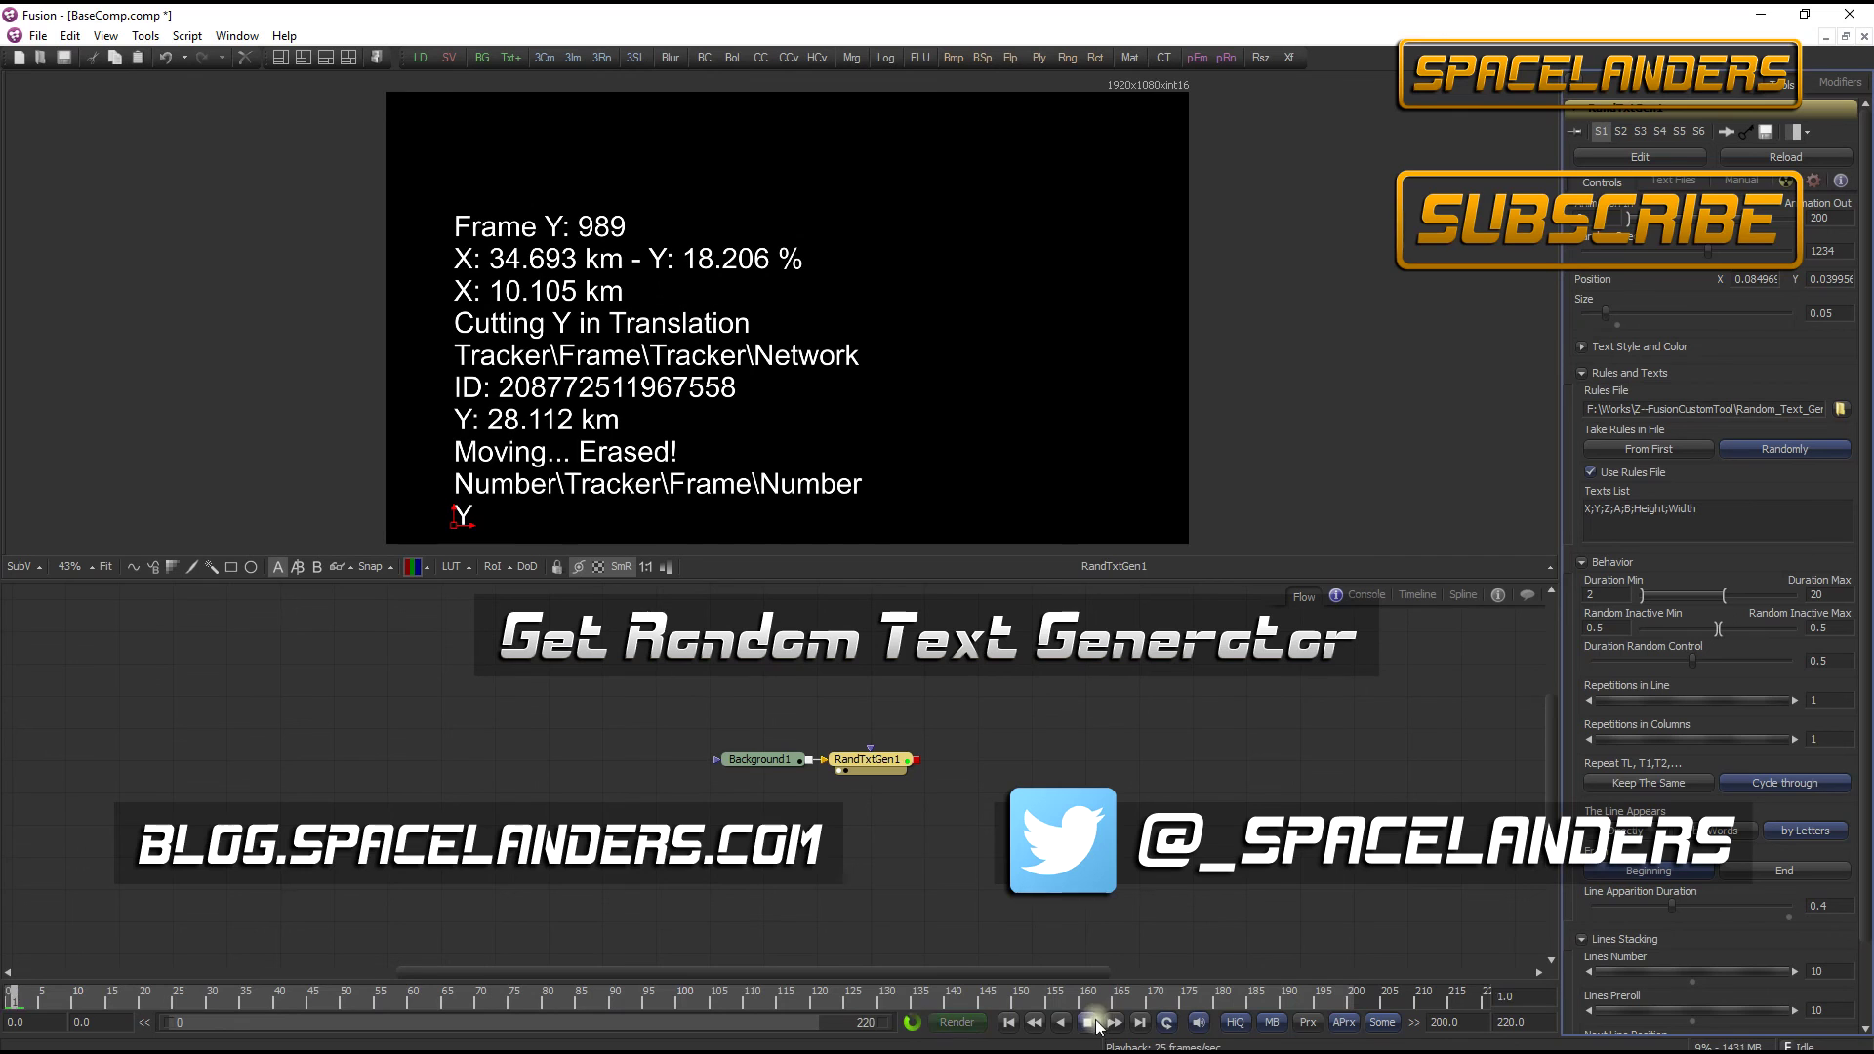